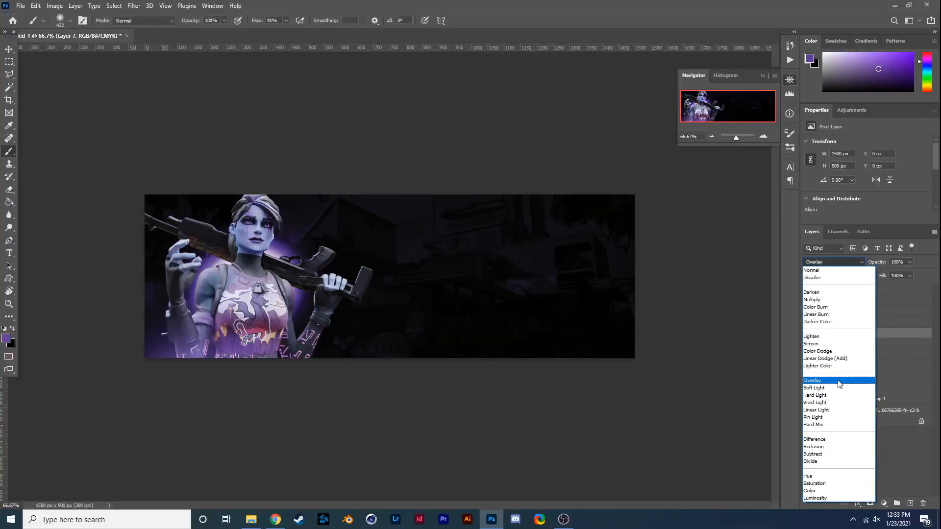
- Set Layer 7's blend mode to Overlay and compare the banner with that layer hidden and shown
click(838, 381)
click(810, 327)
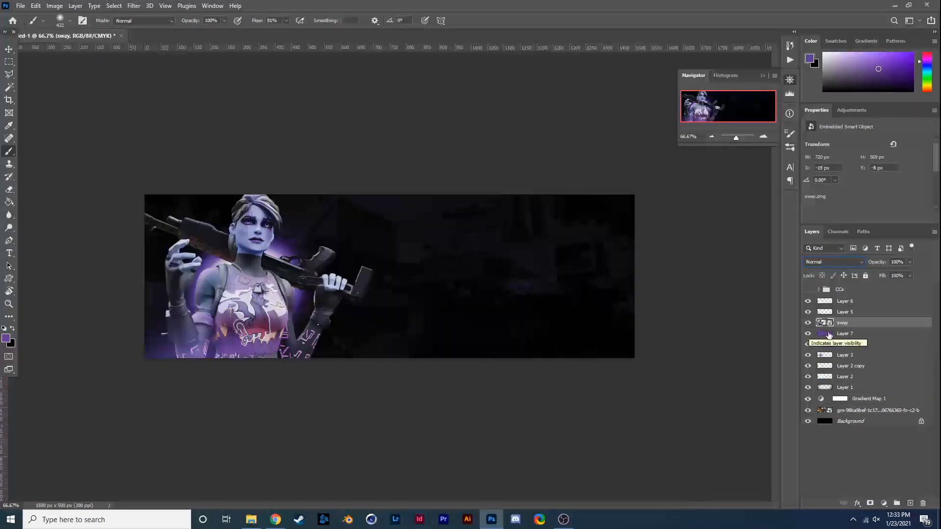
click(833, 334)
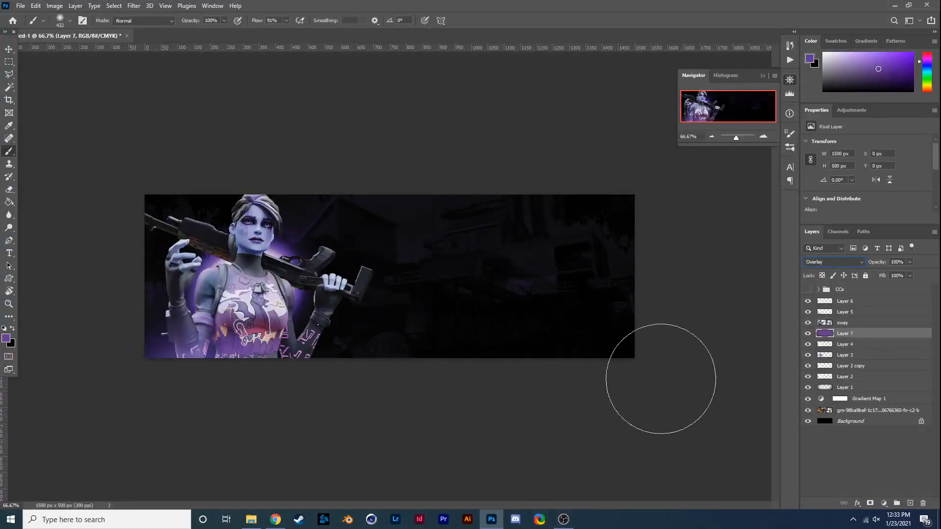
click(808, 333)
click(808, 333)
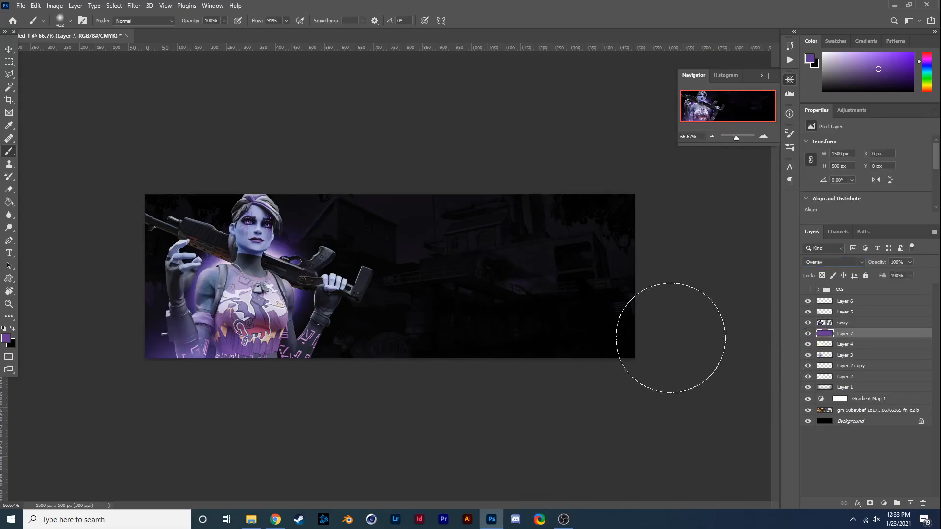
- Brush a broad purple glow across the banner's centre on a new layer and blend it with Linear Dodge (Add)
click(910, 504)
mouse_move(343, 280)
mouse_down()
mouse_move(312, 273)
mouse_move(461, 273)
mouse_move(526, 286)
mouse_move(402, 283)
mouse_move(208, 256)
mouse_move(209, 283)
mouse_move(369, 296)
mouse_move(411, 280)
mouse_move(506, 276)
mouse_up()
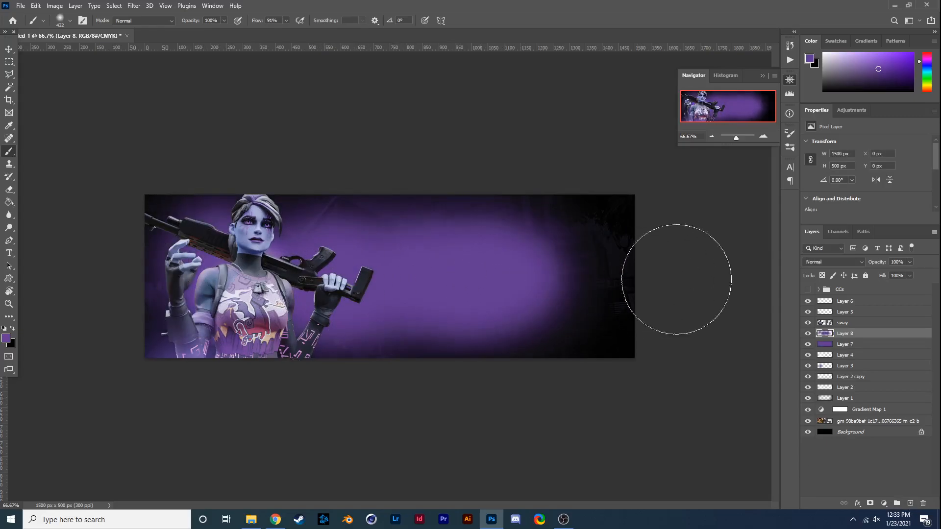
click(815, 263)
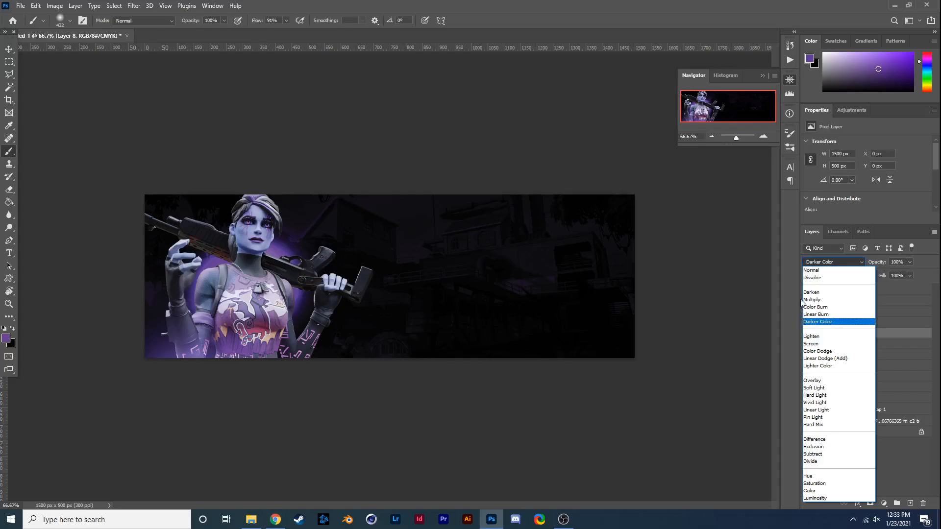
click(819, 358)
click(808, 334)
click(808, 334)
- Lower Layer 8's opacity to 15% and compare the banner with and without the layer
drag(882, 277, 873, 275)
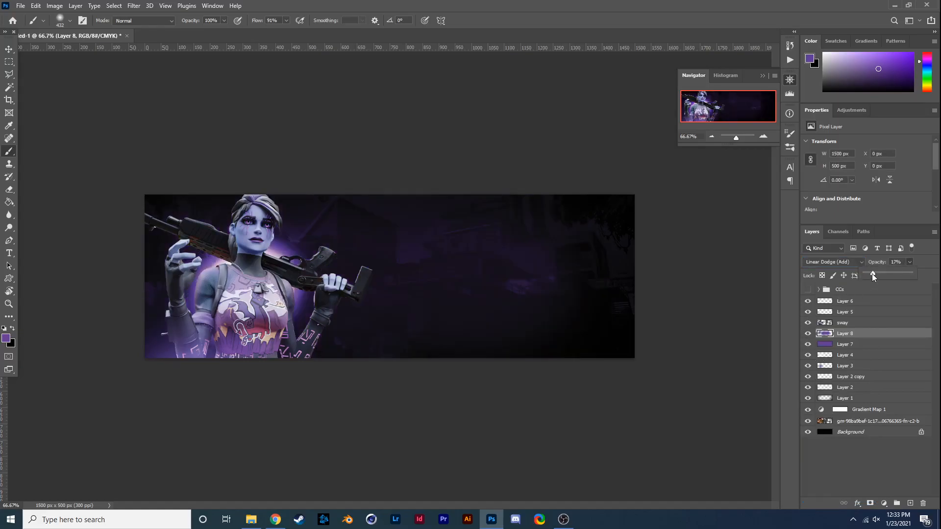
click(808, 333)
click(808, 334)
click(809, 333)
click(808, 333)
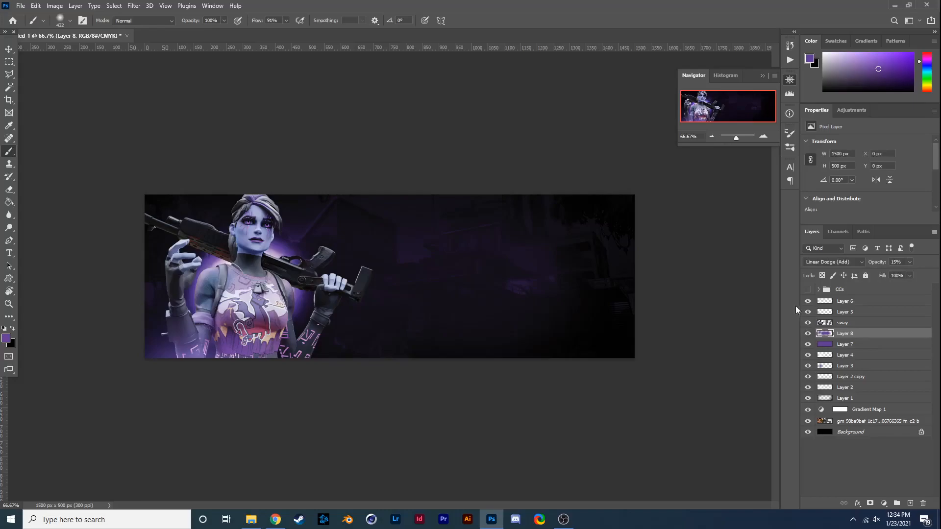
- Try the Hard Mix and Normal blend modes on Layer 8
click(814, 260)
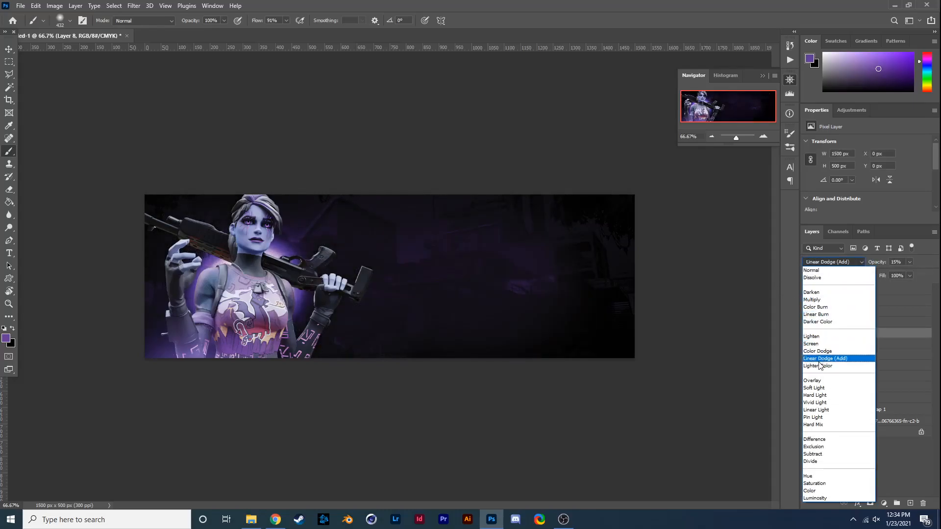
click(822, 426)
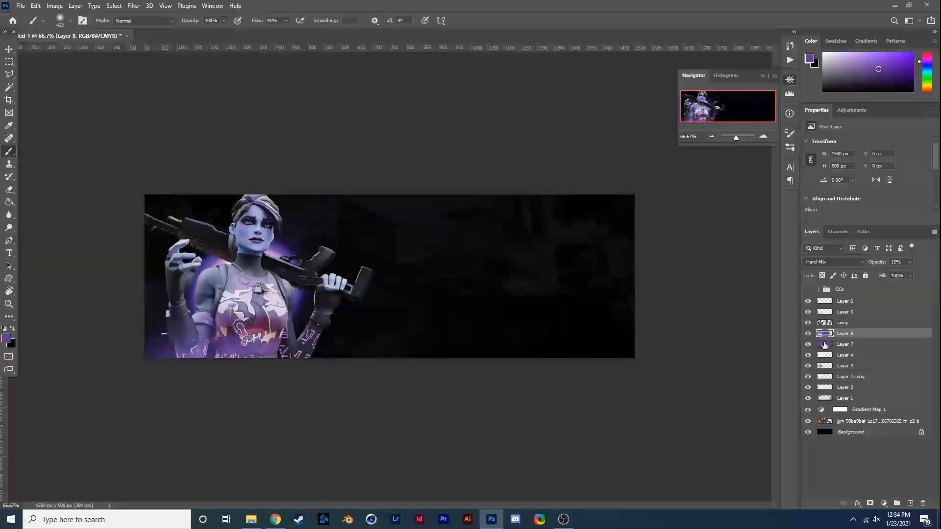
click(813, 262)
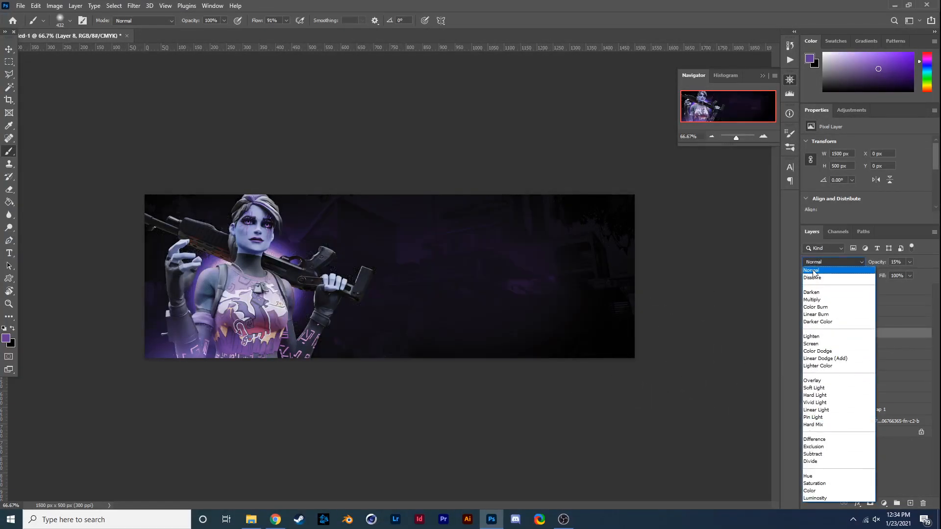
click(813, 273)
- Set Layer 8's blend mode to Color and its opacity to 58%, comparing the banner with and without it
click(813, 262)
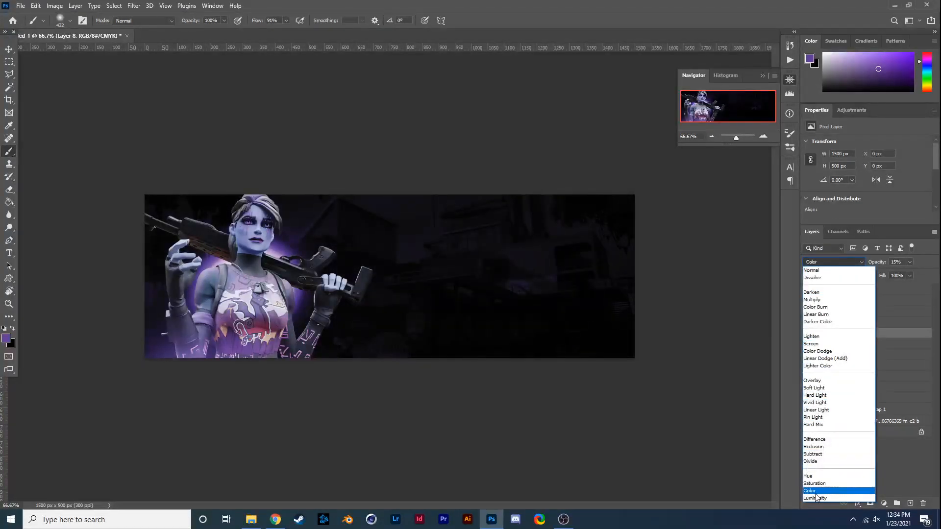
click(815, 493)
click(809, 336)
click(808, 337)
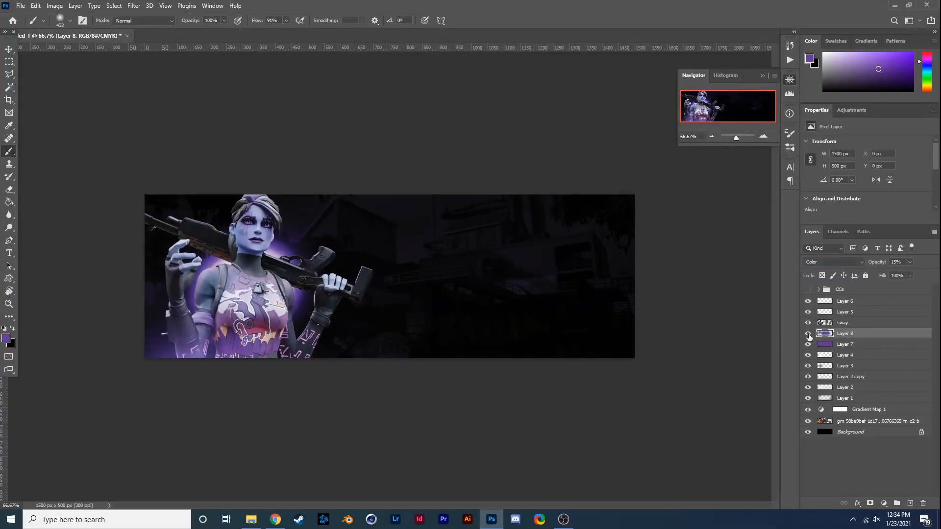
drag(904, 272, 914, 272)
click(808, 334)
click(808, 334)
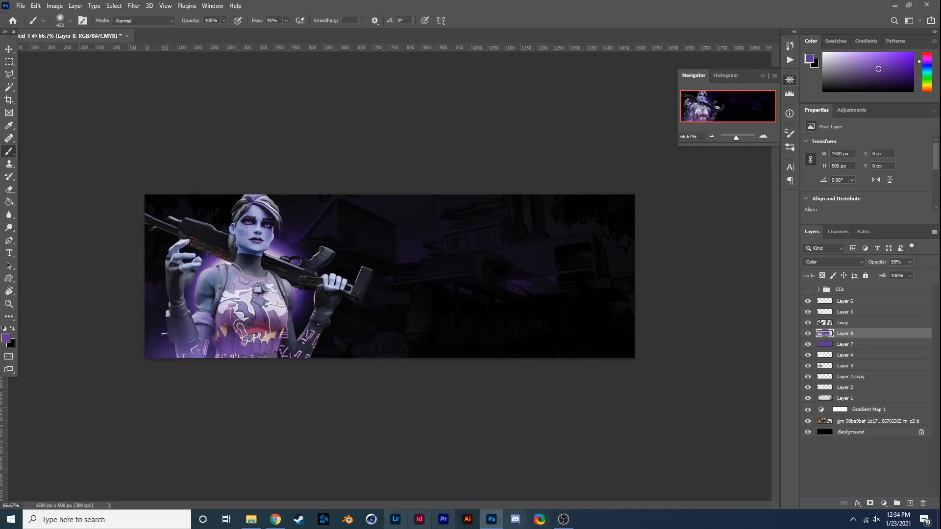
- Open Everything Pack.psb and hide its Cover (Hide) layer
click(254, 520)
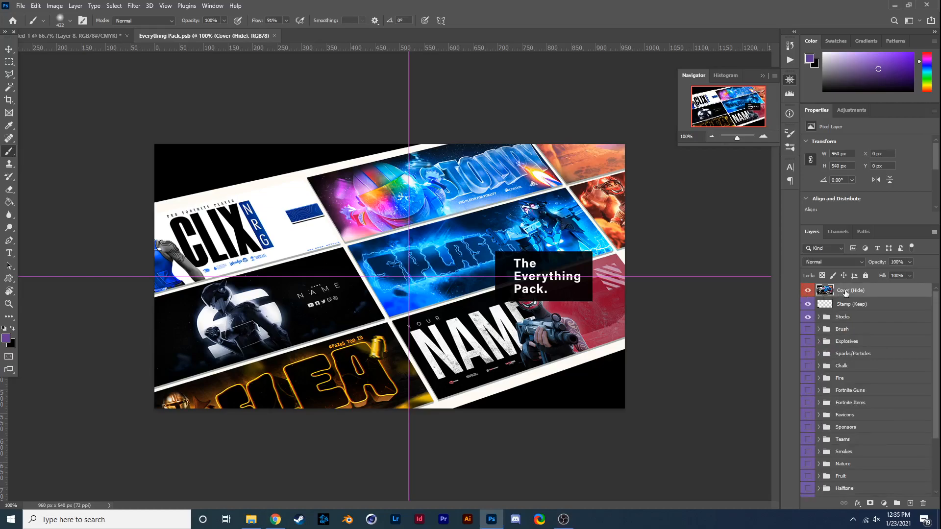
click(804, 291)
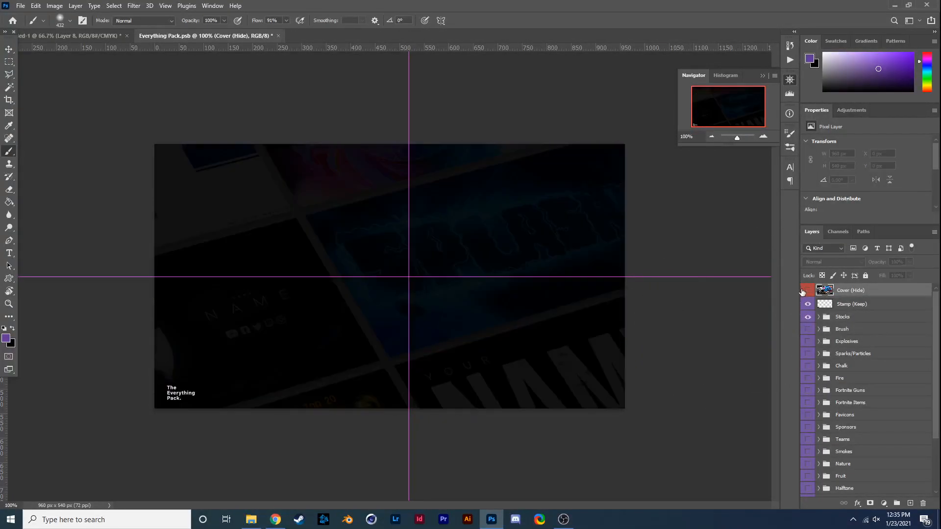
- Preview the Sparks/Particles group, then show and expand the Explosives group to identify explosion layer 3
click(807, 353)
click(807, 353)
click(807, 341)
click(808, 341)
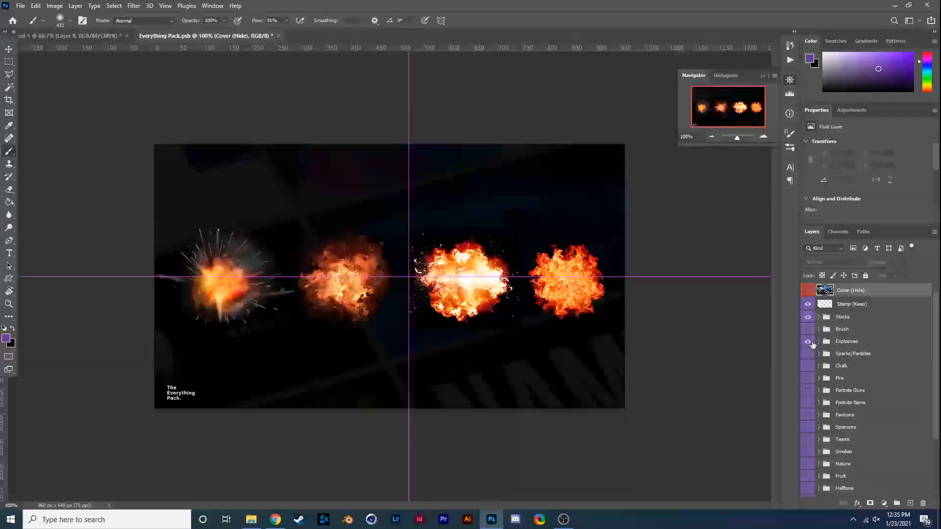
click(808, 341)
click(818, 341)
click(807, 382)
click(807, 382)
- Copy explosion layer 3 from Everything Pack.psb into the banner document above Layer 8
drag(856, 386, 385, 352)
drag(517, 379, 597, 328)
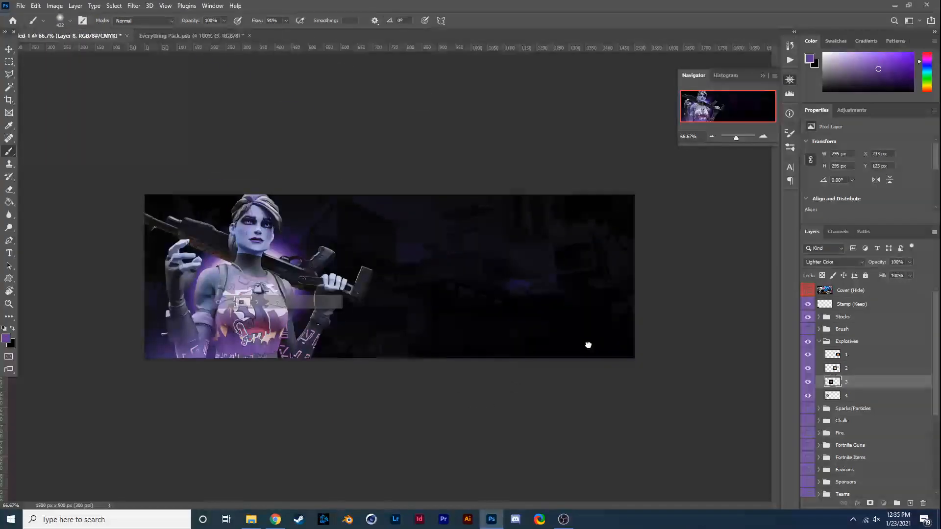
drag(421, 357, 424, 327)
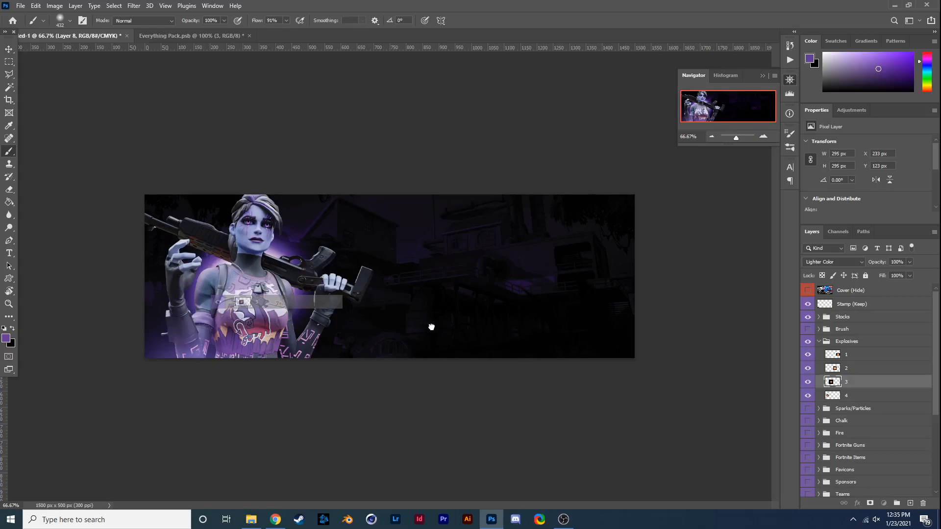
drag(721, 345, 706, 349)
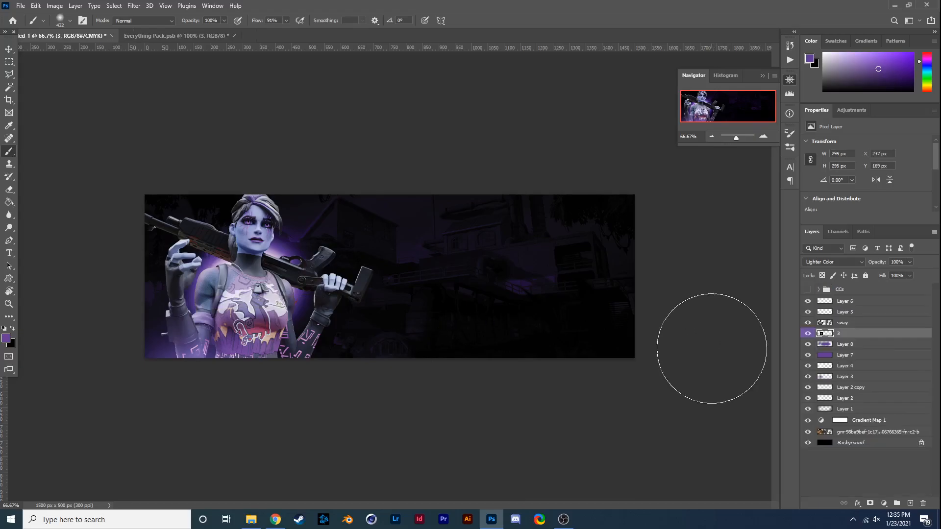
- Enlarge the explosion to about 497 x 497 px and centre it behind the character
key(ctrl+t)
mouse_move(264, 300)
mouse_down()
mouse_move(229, 280)
mouse_move(352, 276)
mouse_up()
drag(314, 283, 287, 290)
key(Return)
- Set explosion layer 3's blend mode to Screen and move it between Layer 2 copy and Layer 2
click(833, 262)
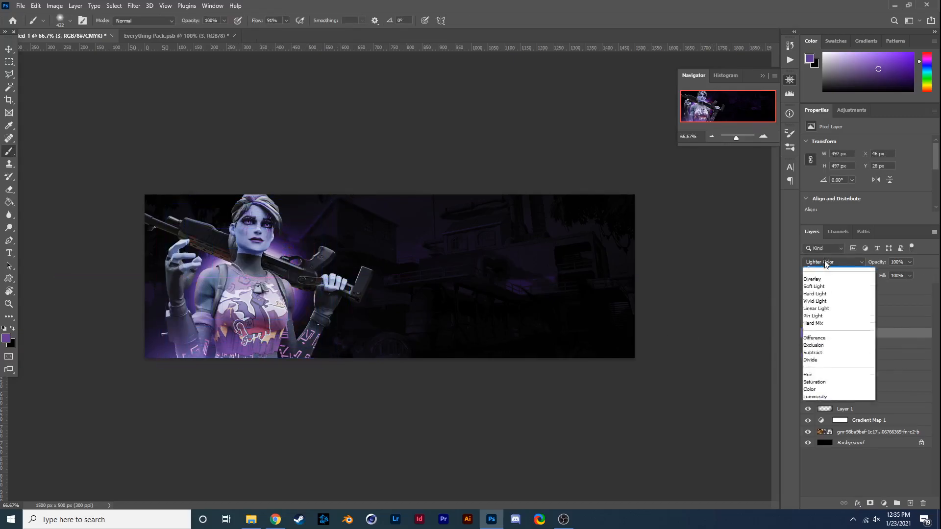
click(828, 343)
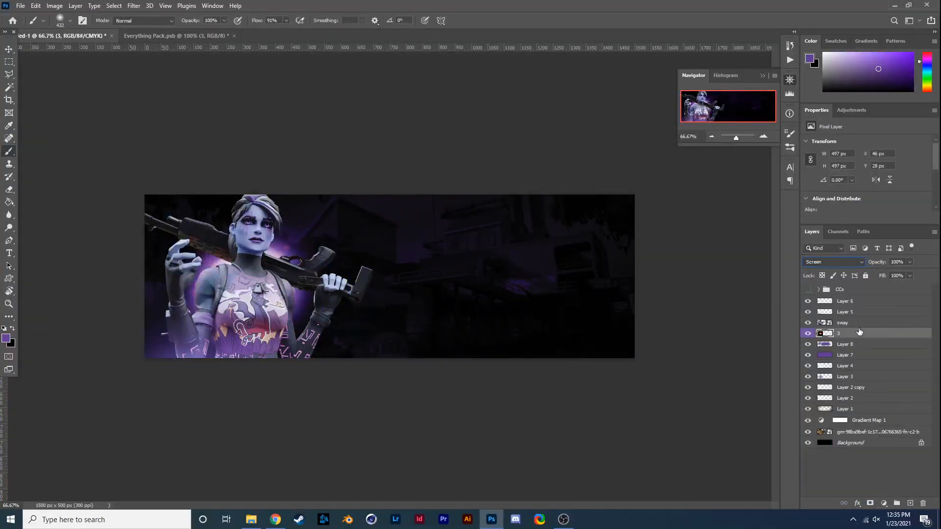
drag(861, 338, 871, 392)
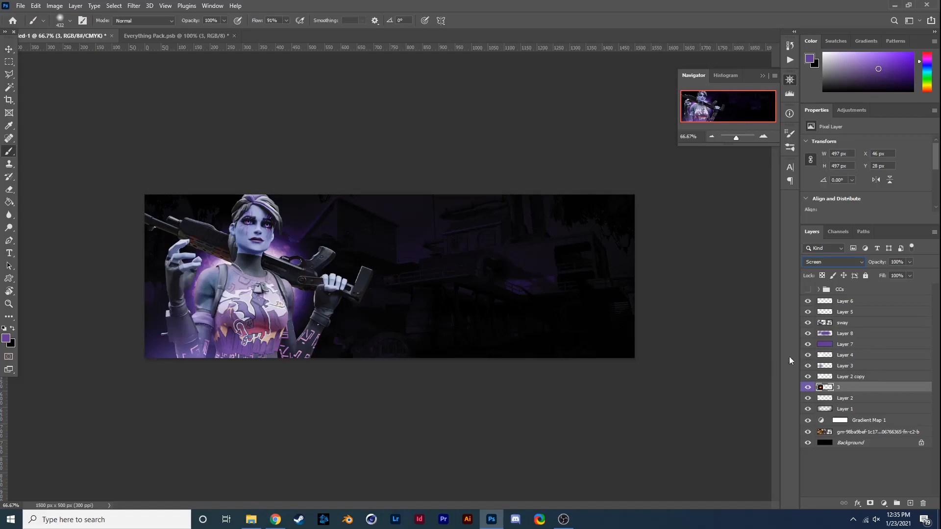
- Scale the explosion to about 113%, rotate it about 97.5° and position it lower behind the character
key(ctrl+t)
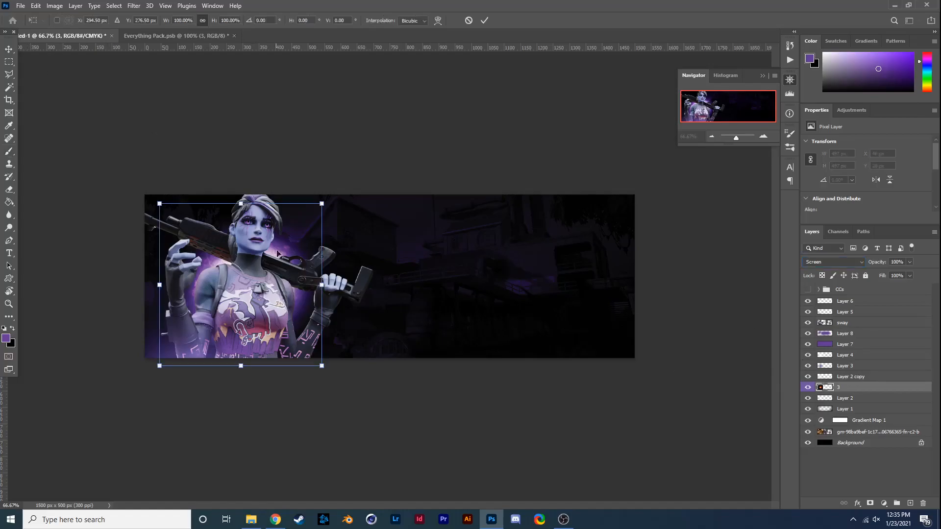
drag(153, 286, 88, 284)
drag(231, 312, 261, 335)
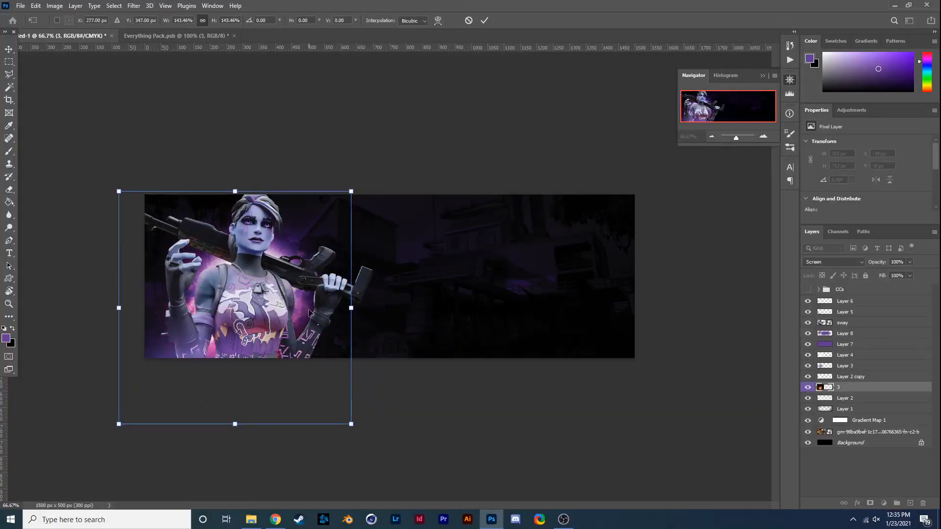
drag(121, 310, 152, 308)
drag(351, 307, 333, 307)
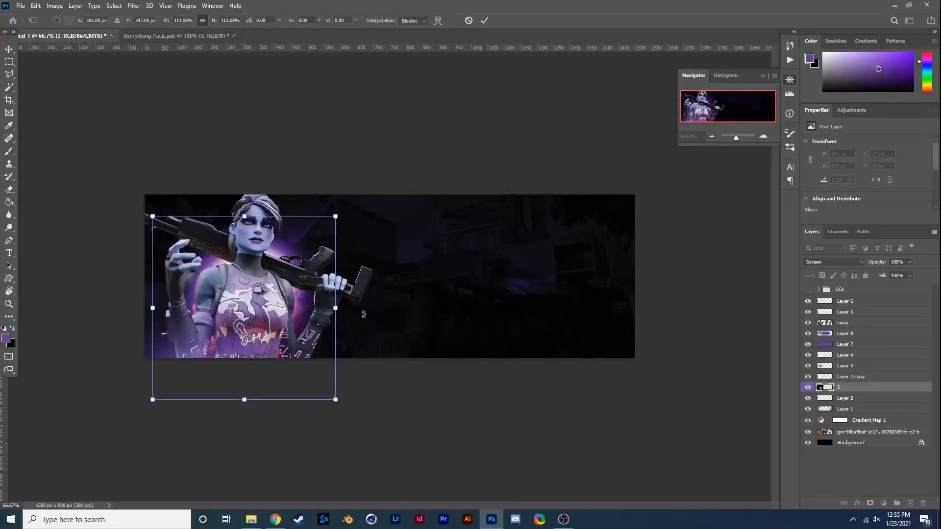
drag(294, 197, 365, 375)
drag(367, 339, 373, 297)
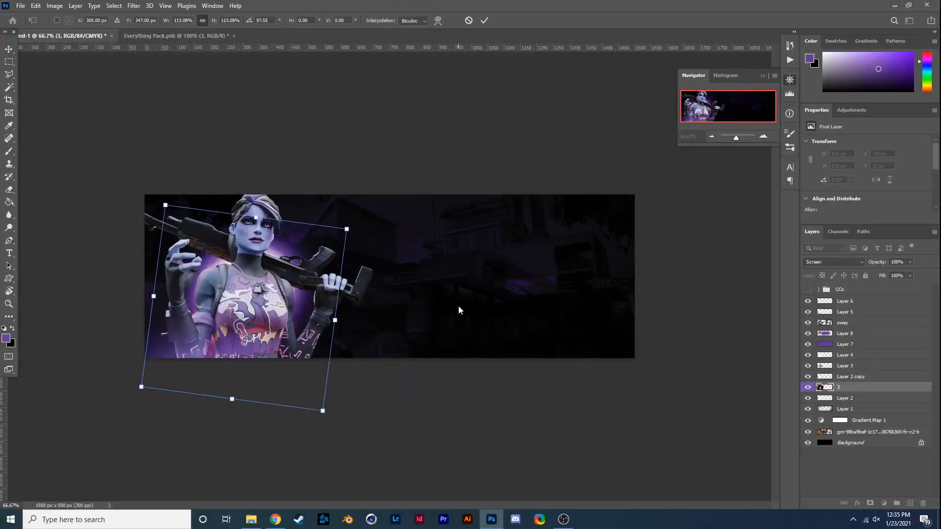
key(Return)
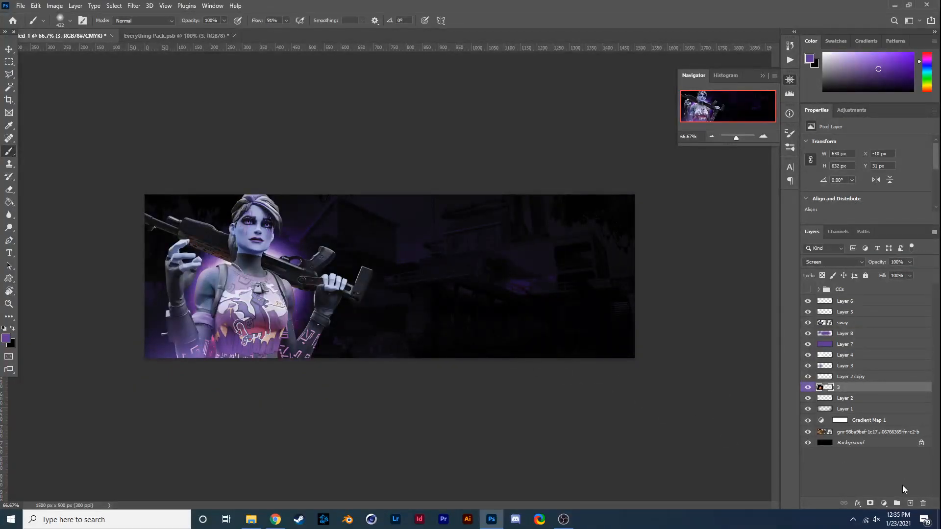
click(885, 502)
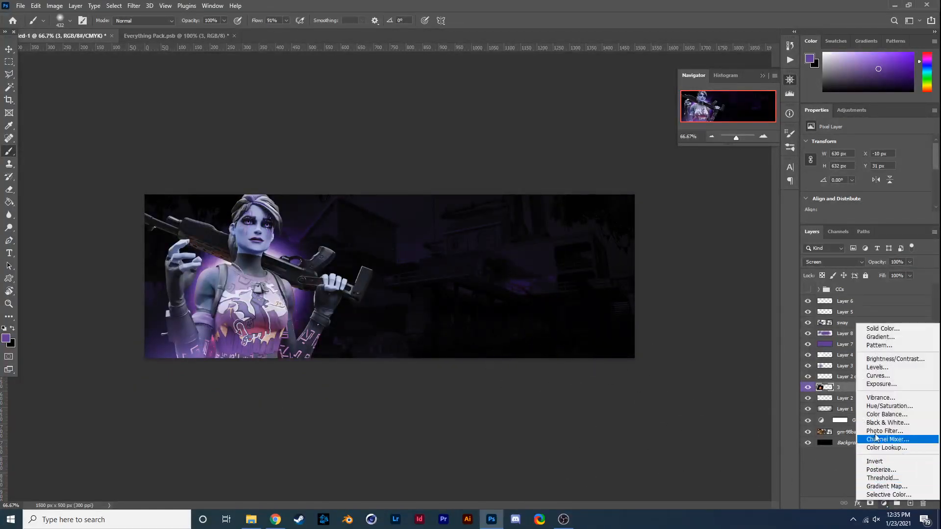
click(880, 414)
alt+click(858, 390)
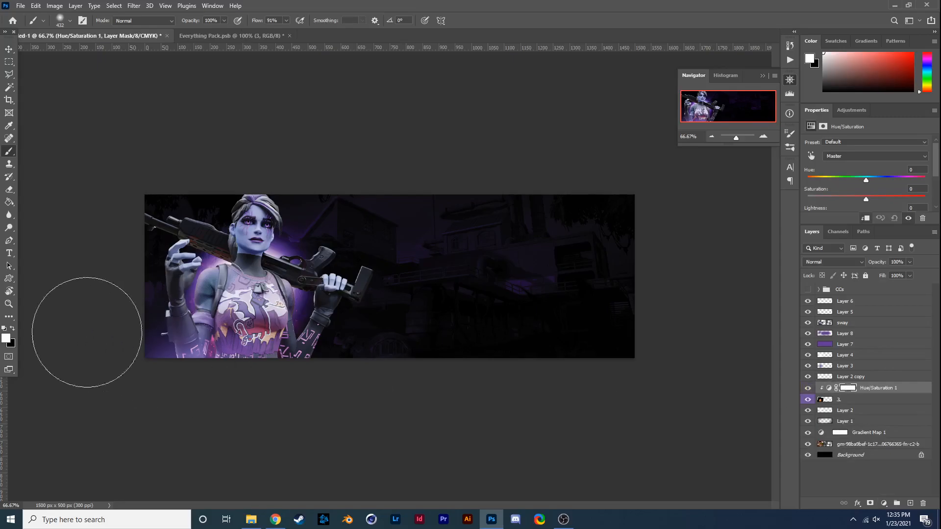
click(6, 337)
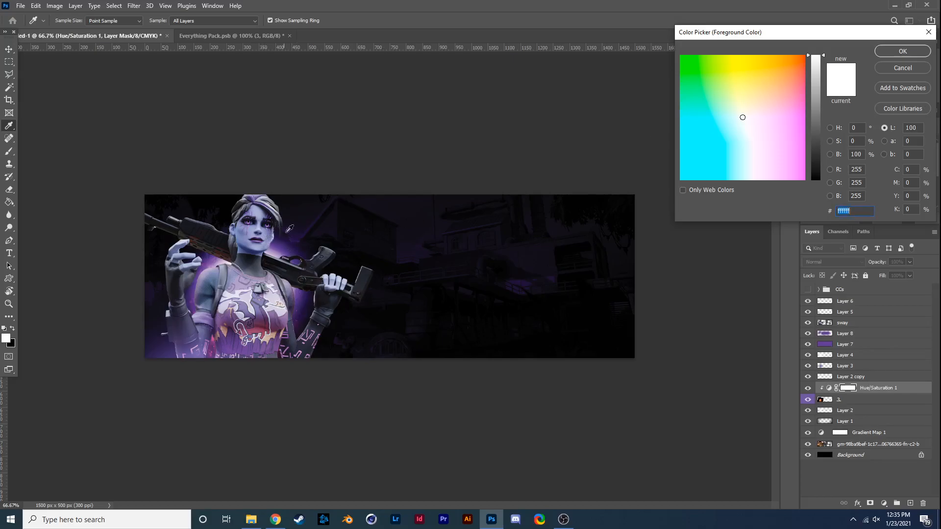
click(815, 104)
mouse_move(779, 105)
mouse_down()
mouse_move(733, 140)
mouse_move(764, 141)
mouse_move(768, 153)
mouse_up()
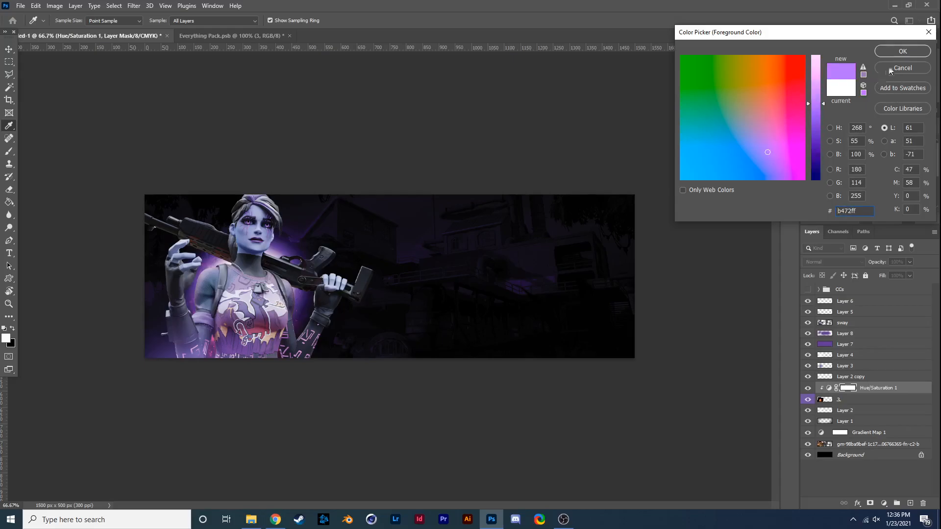
click(902, 52)
key(b)
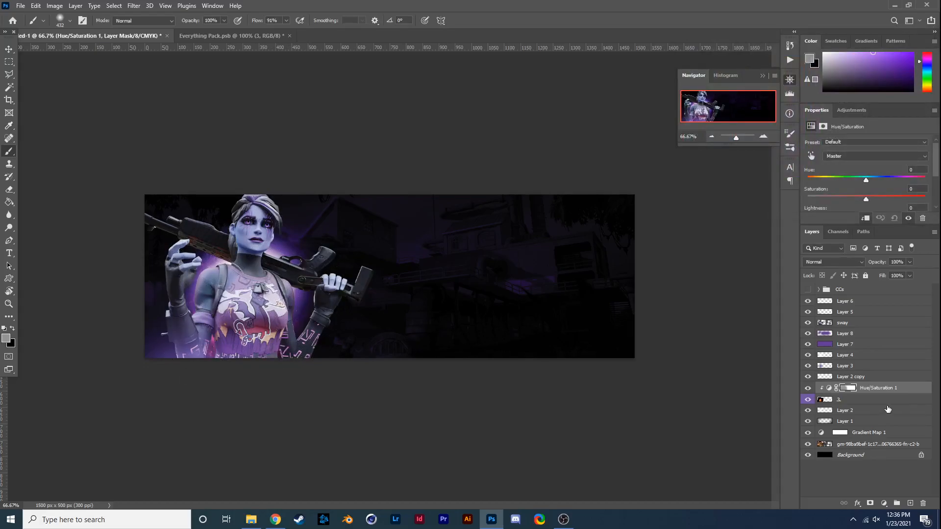
key(Delete)
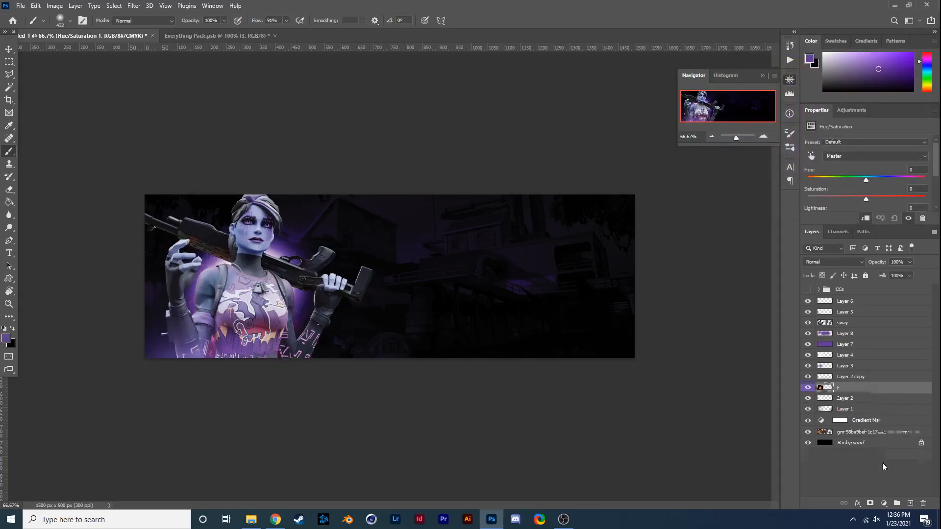
click(884, 503)
click(845, 484)
- Brush purple over the explosion on a new layer clipped to layer 3 and set its blend mode to Lighter Color
click(907, 504)
alt+click(855, 393)
mouse_move(279, 330)
mouse_down()
mouse_move(254, 307)
mouse_move(316, 297)
mouse_up()
click(824, 262)
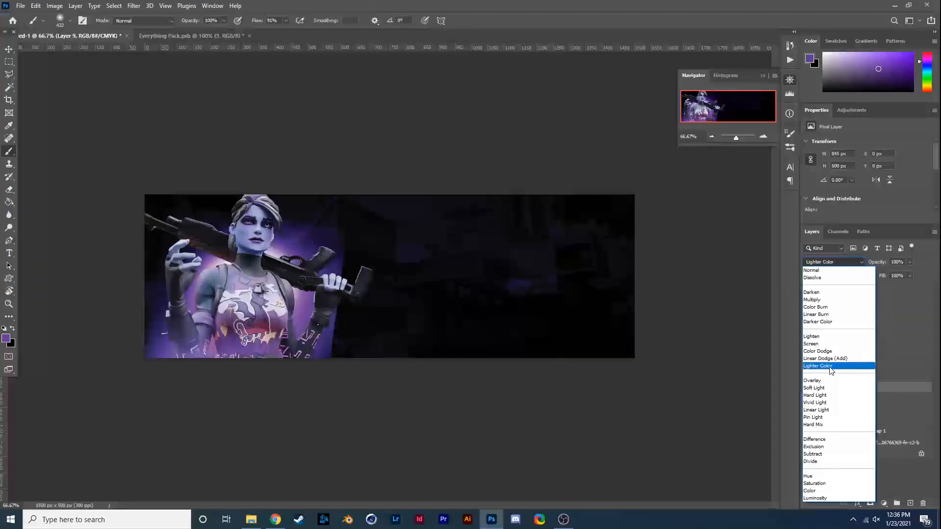
click(829, 367)
- Try a soft purple brush dab on explosion layer 3 near the banner's lower edge, then undo it
click(842, 400)
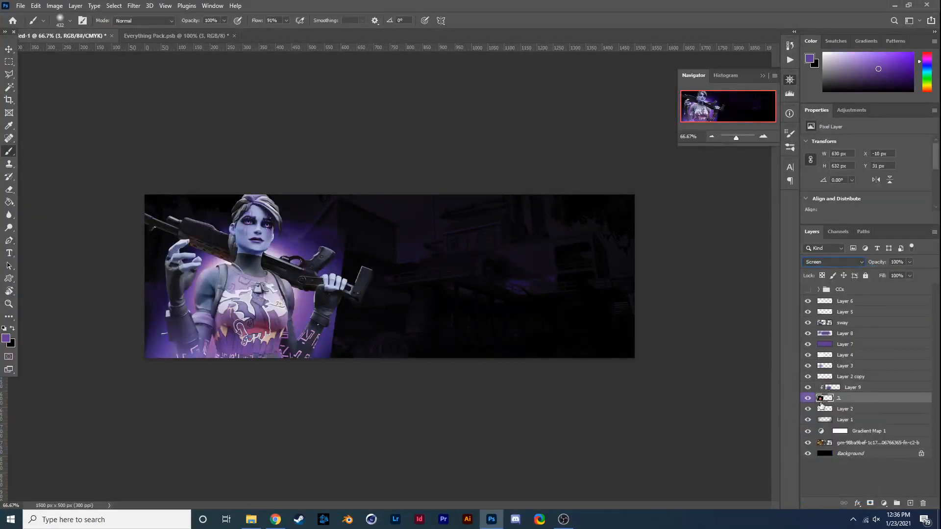
click(361, 373)
key(ctrl+z)
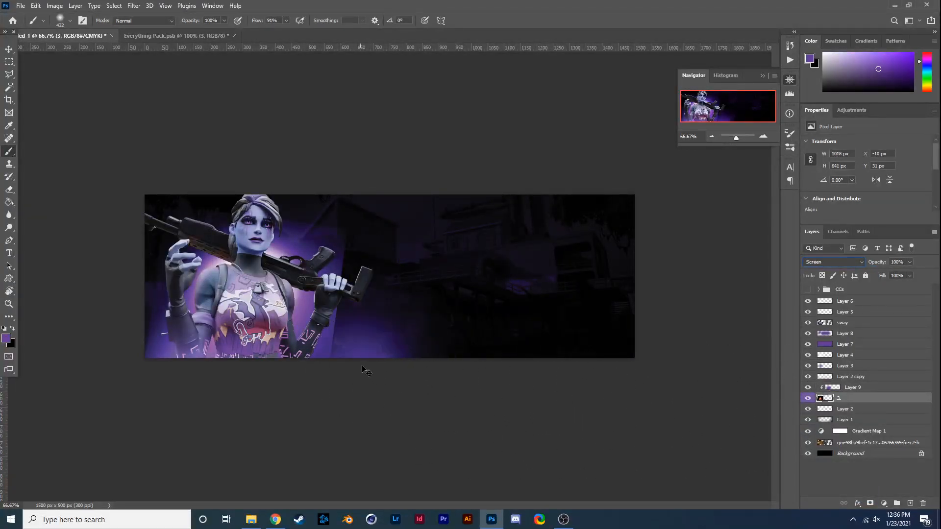
key(e)
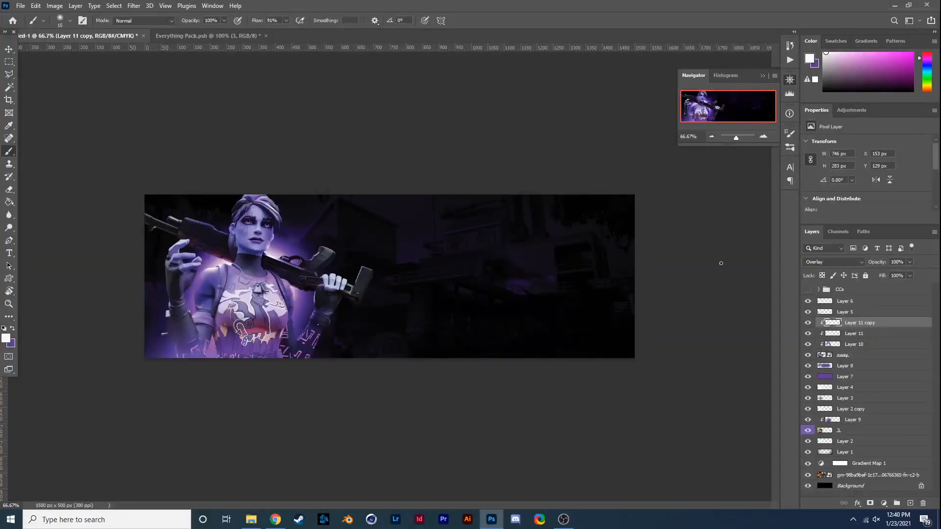
click(807, 323)
click(807, 322)
- Add a layer clipped above Layer 11 copy and brush purple along the character's lower body with a soft 80 px brush
click(910, 504)
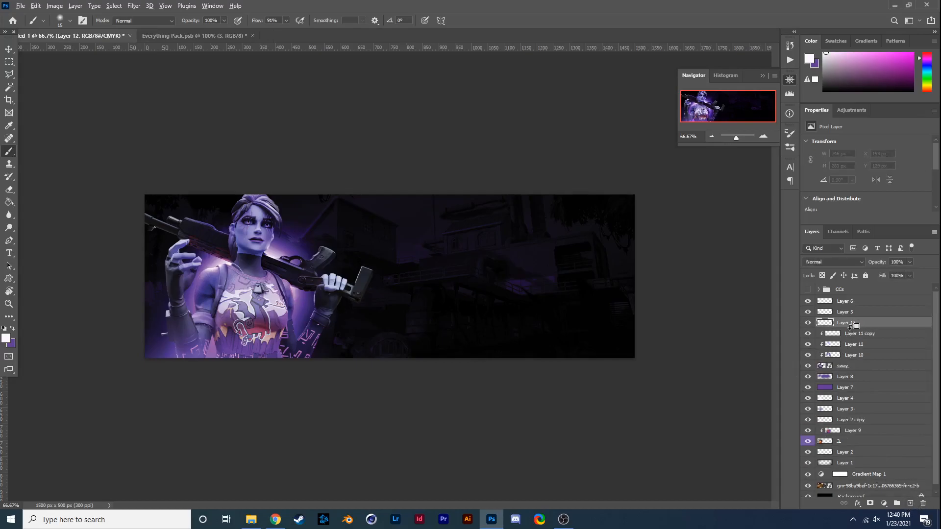
click(13, 328)
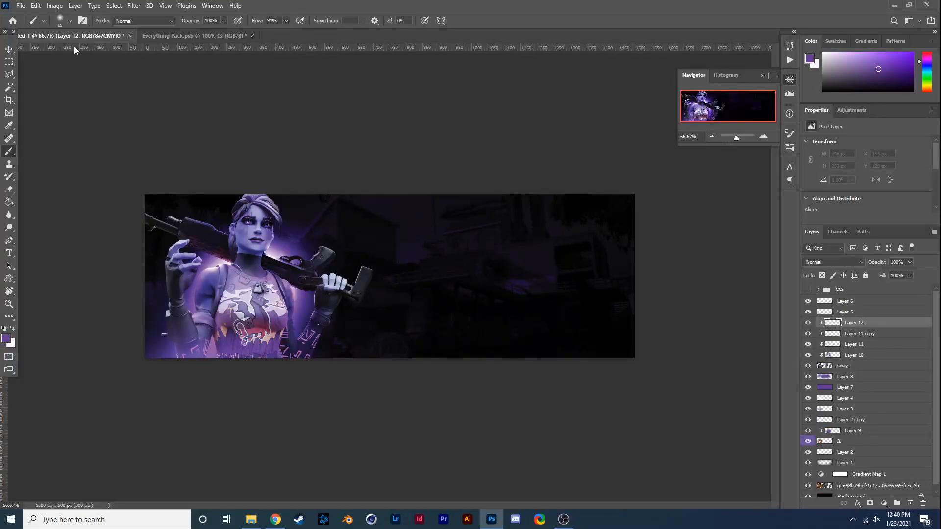
click(59, 23)
click(308, 343)
mouse_move(312, 342)
mouse_down()
mouse_move(283, 350)
mouse_move(289, 335)
mouse_move(280, 358)
mouse_move(220, 363)
mouse_move(208, 347)
mouse_move(190, 353)
mouse_move(255, 349)
mouse_move(209, 359)
mouse_move(189, 355)
mouse_up()
- Set Layer 12's blend mode to Color Dodge and reduce its opacity
click(833, 261)
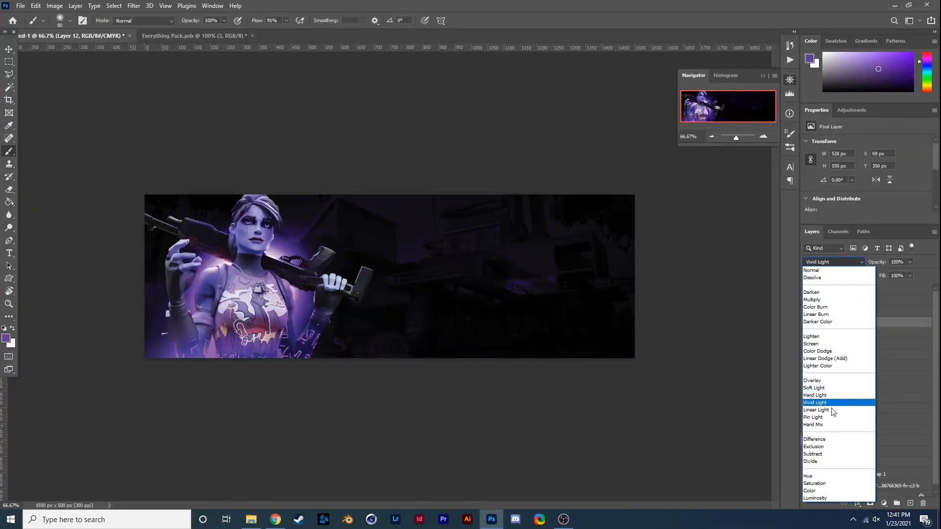
click(839, 498)
click(833, 463)
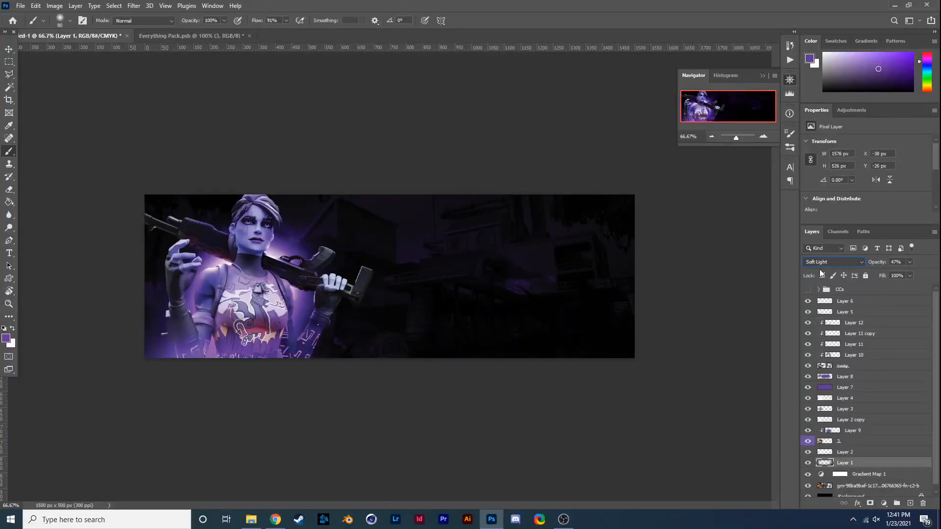
click(838, 335)
click(838, 323)
click(819, 260)
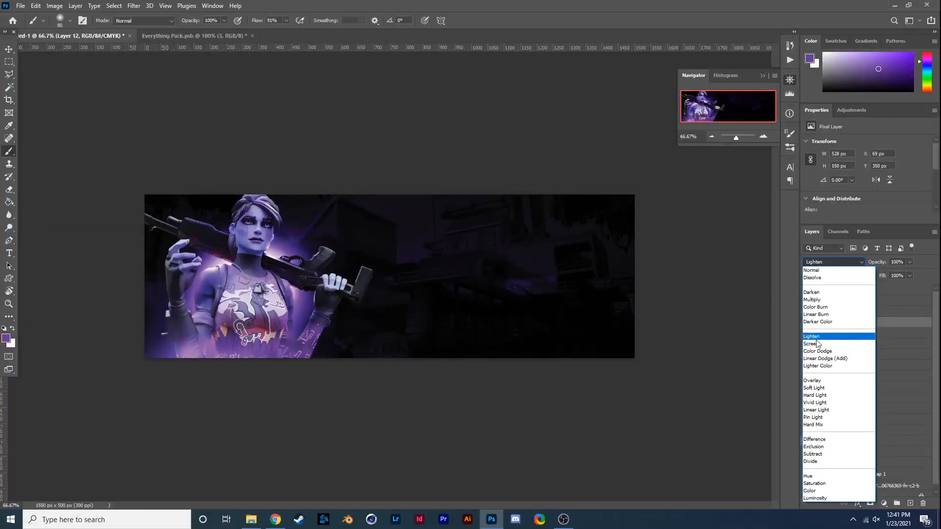
click(817, 351)
click(807, 325)
click(807, 325)
drag(909, 262, 885, 273)
- Add a layer clipped above Layer 12 and brush purple near the character's lower forearm with a soft 50 px brush
click(910, 503)
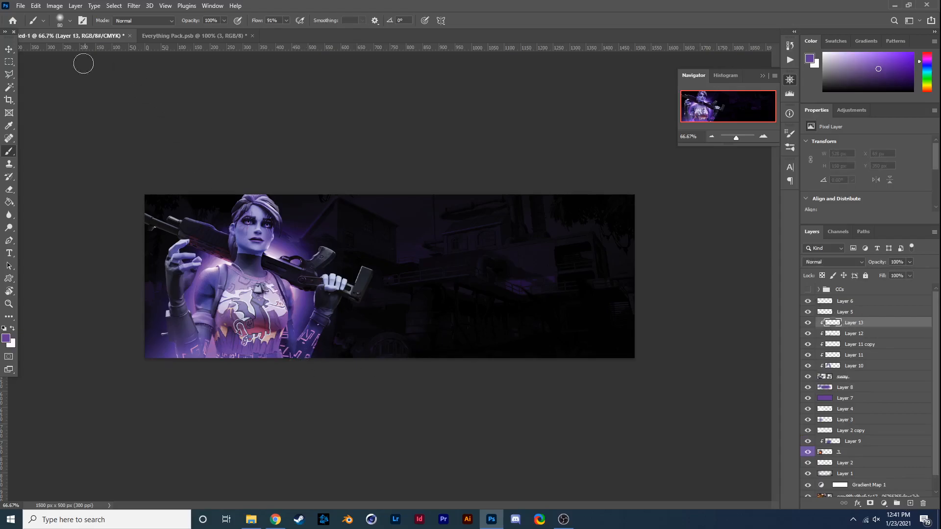
click(66, 22)
drag(77, 52, 69, 52)
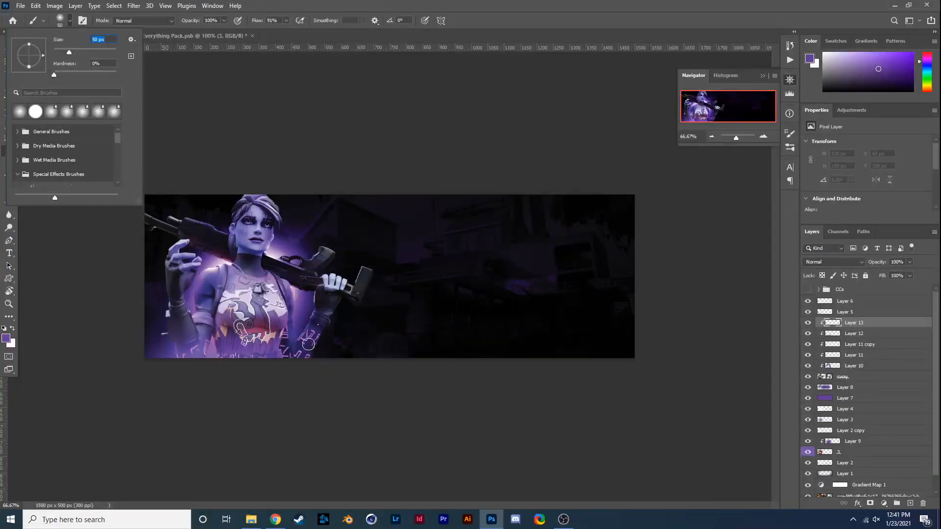
click(307, 342)
mouse_move(316, 341)
mouse_down()
mouse_move(305, 337)
mouse_move(320, 343)
mouse_move(310, 357)
mouse_move(288, 357)
mouse_move(287, 339)
mouse_up()
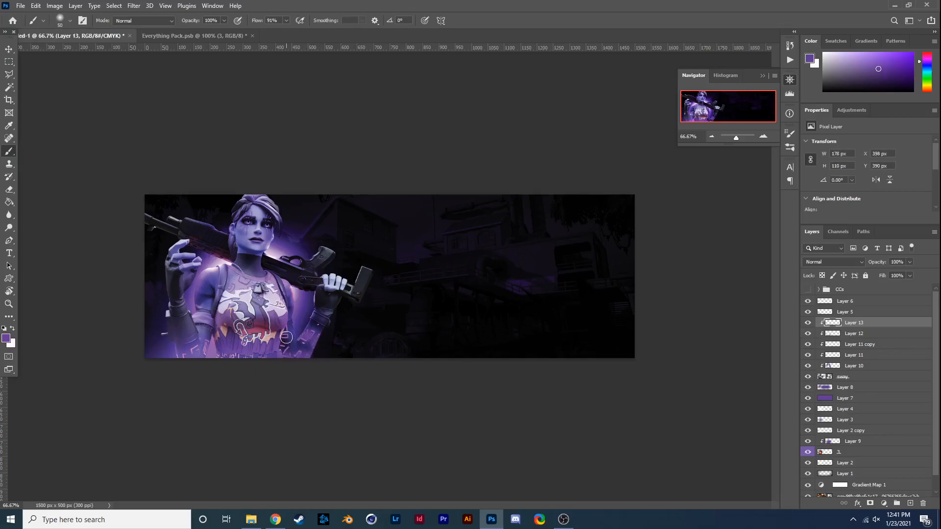
- Set Layer 13's blend mode to Linear Dodge (Add) and extend its purple strokes along the character's bottom edge
click(828, 262)
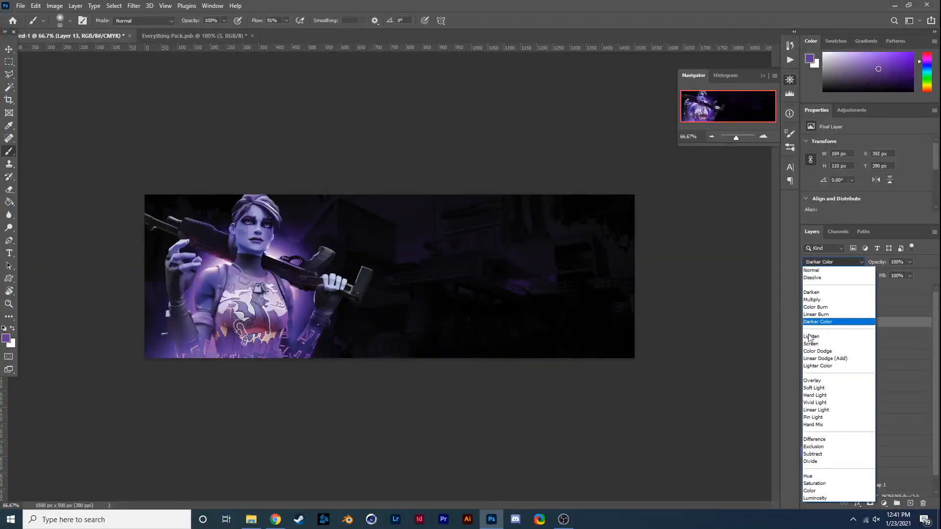
click(816, 358)
mouse_move(288, 342)
mouse_down()
mouse_move(228, 351)
mouse_move(271, 361)
mouse_move(190, 353)
mouse_move(206, 345)
mouse_move(172, 361)
mouse_up()
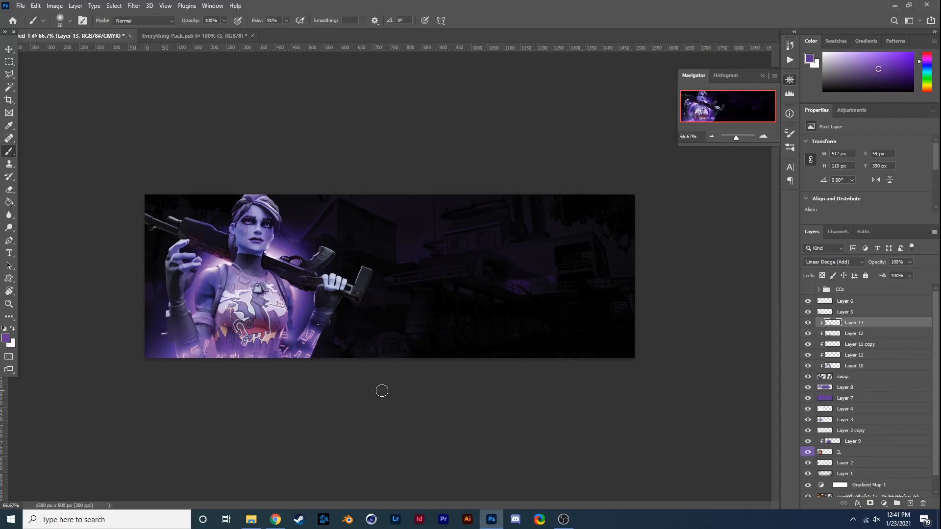
- Add a layer clipped above Layer 13 and brush purple over the character's arms and torso with a soft 100 px brush
click(910, 503)
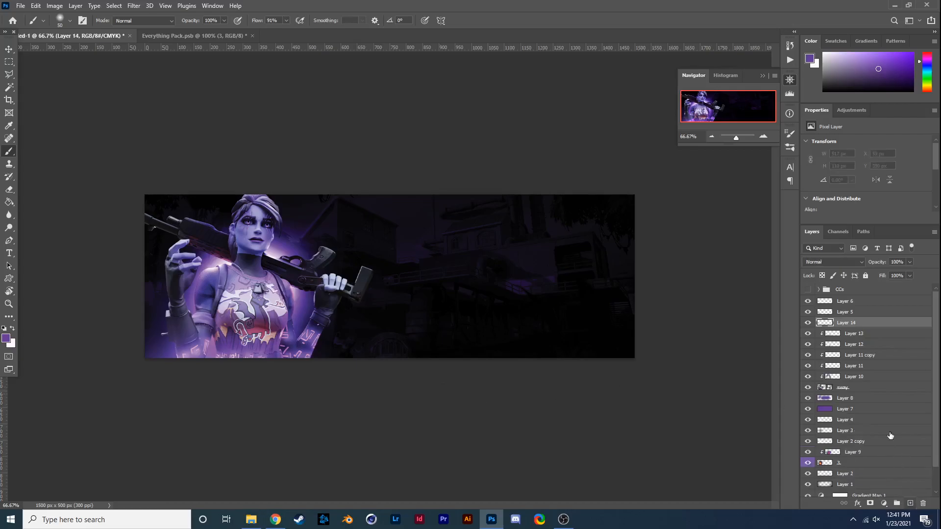
alt+click(875, 325)
click(62, 21)
mouse_move(232, 315)
mouse_down()
mouse_move(246, 289)
mouse_move(274, 299)
mouse_move(282, 285)
mouse_move(286, 292)
mouse_move(254, 272)
mouse_move(209, 269)
mouse_move(202, 305)
mouse_move(233, 309)
mouse_move(227, 321)
mouse_move(203, 326)
mouse_move(185, 321)
mouse_move(176, 283)
mouse_move(185, 269)
mouse_move(338, 293)
mouse_move(326, 313)
mouse_move(298, 274)
mouse_move(207, 252)
mouse_move(177, 258)
mouse_move(181, 303)
mouse_move(207, 312)
mouse_move(241, 295)
mouse_move(250, 256)
mouse_up()
key(ctrl+z)
key(ctrl+z)
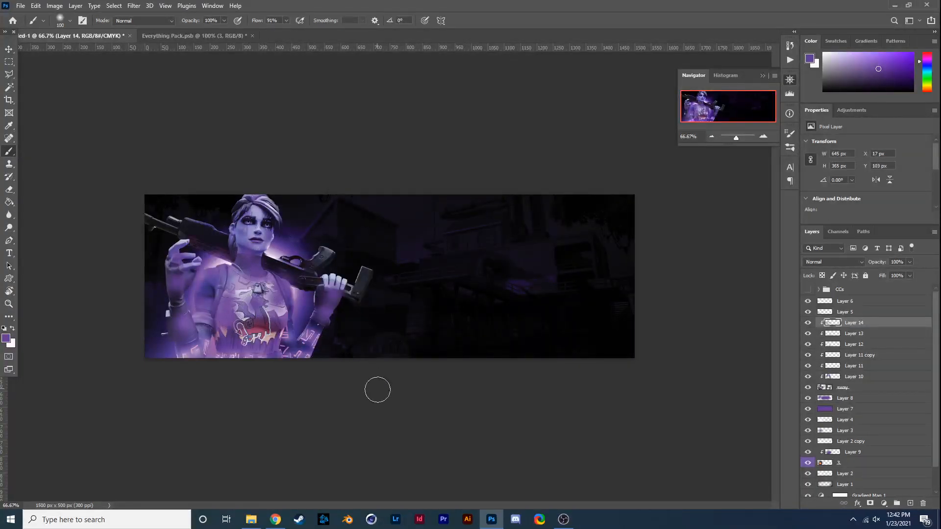
- Set Layer 14's blend mode to Linear Dodge (Add) at 34% opacity and compare the character with and without it
click(848, 262)
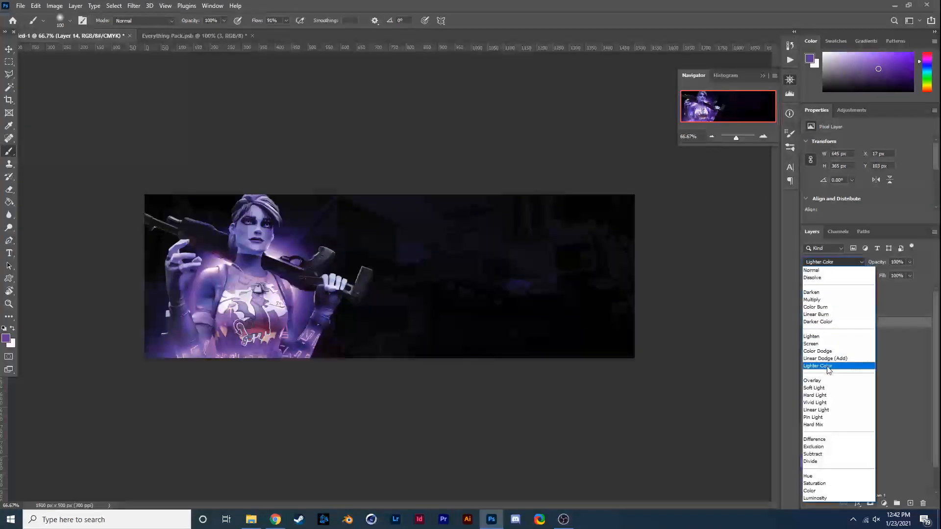
click(827, 359)
click(910, 262)
click(880, 274)
click(808, 323)
click(808, 323)
click(808, 322)
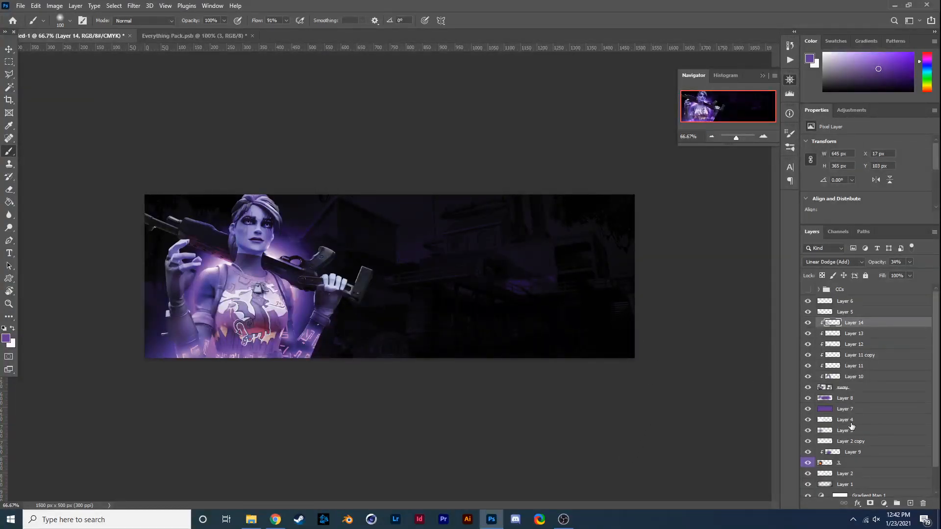
- Add a layer above Layer 8 and dab purple glow around both sides of the character with a soft 202 px brush
click(858, 398)
click(910, 504)
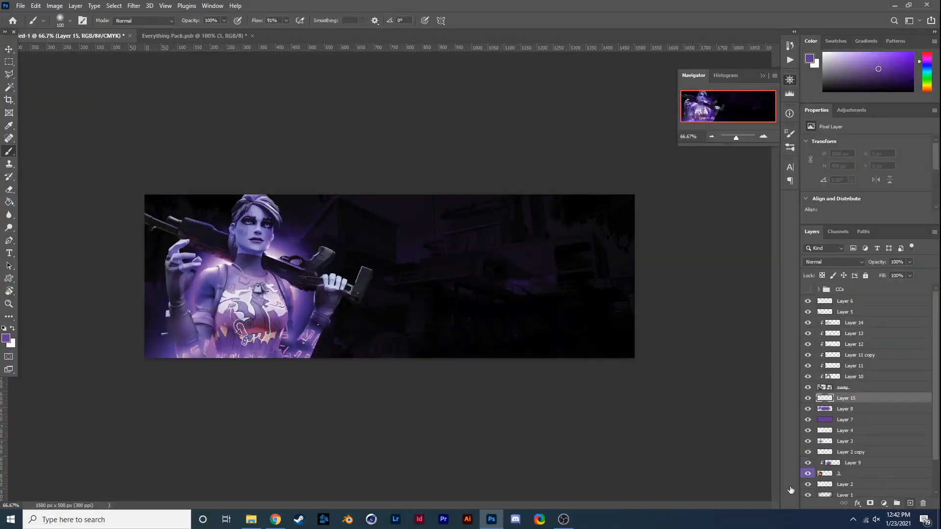
click(61, 20)
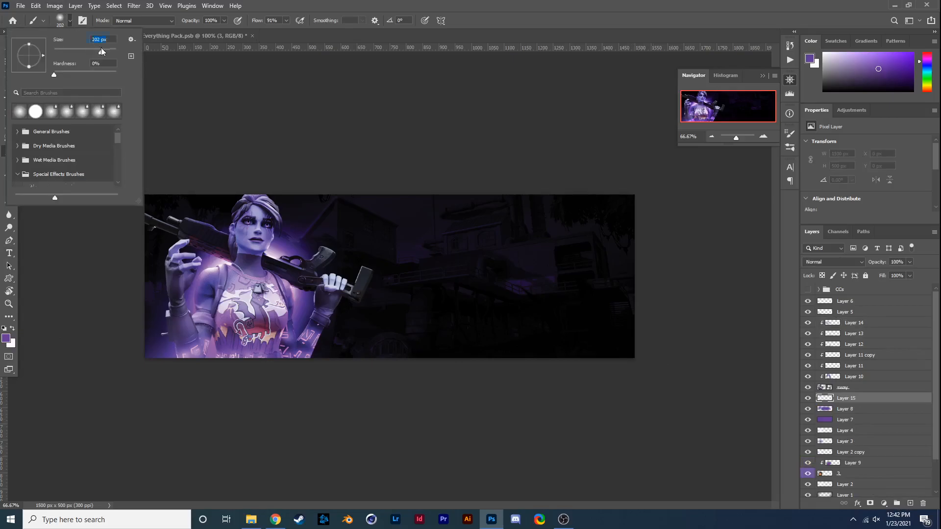
click(306, 230)
click(344, 256)
click(350, 277)
click(346, 324)
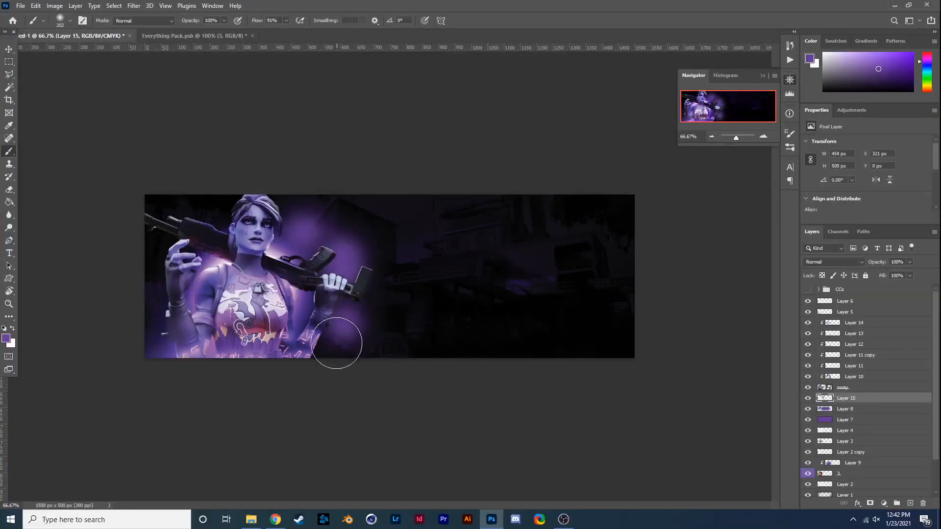
click(334, 344)
click(213, 217)
click(190, 257)
click(183, 317)
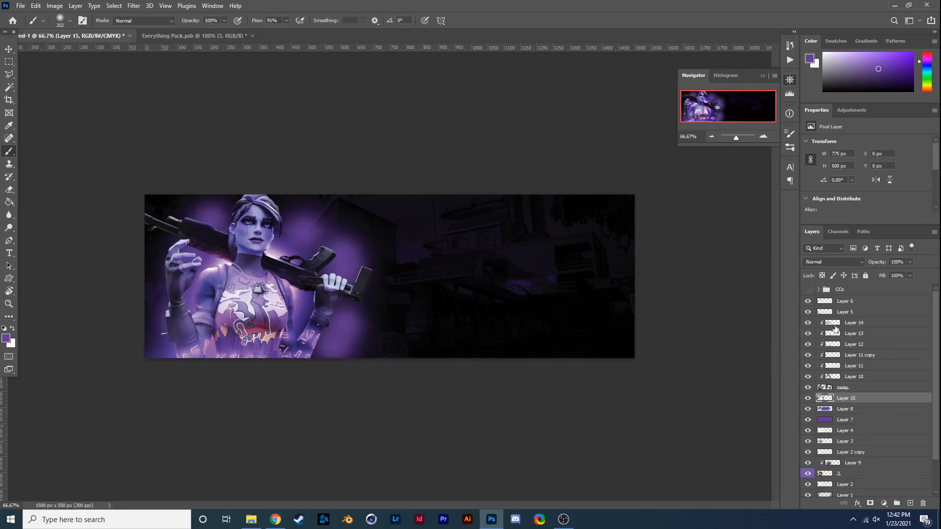
- Set the glow Layer 15's blend mode to Linear Dodge (Add) and its opacity to 50%
click(840, 265)
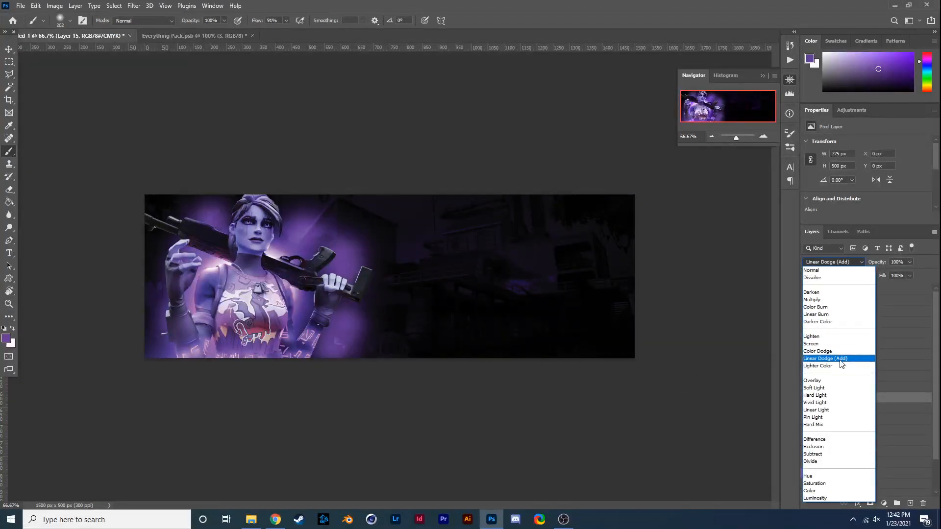
click(839, 358)
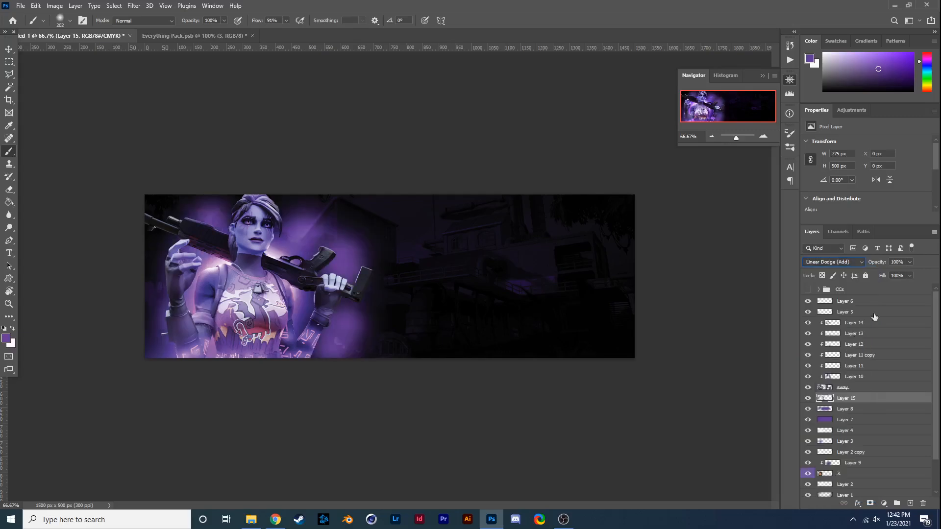
drag(910, 262, 886, 274)
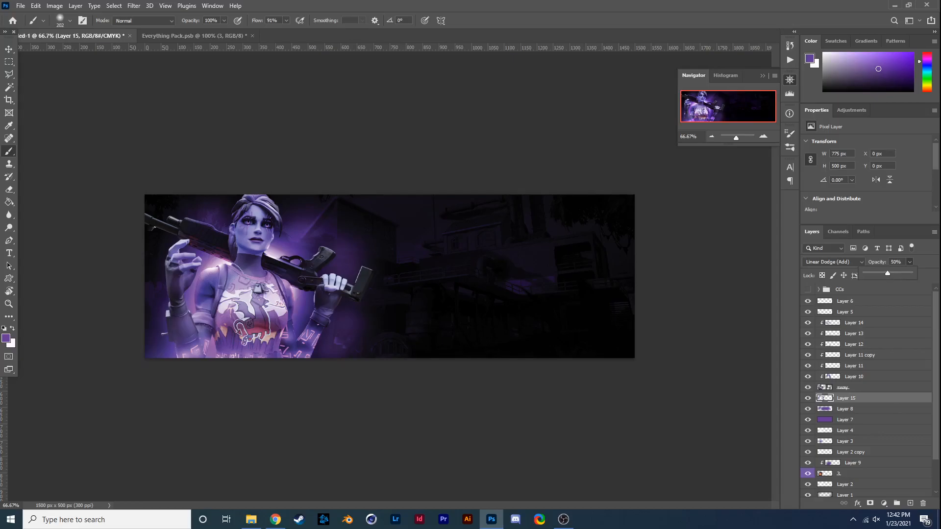
- Place the purepng.com tree image into the banner and move its layer above Layer 6
key(alt+Tab)
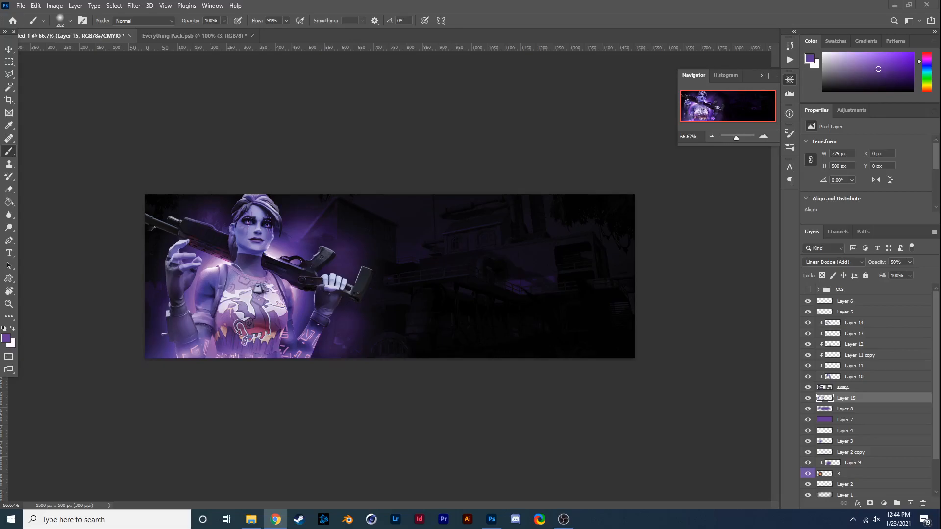
drag(704, 437, 102, 248)
drag(397, 271, 168, 283)
drag(865, 397, 869, 298)
- Scale the tree to about 23.7%, rotate it about 1.4° and position its foliage over the banner's left edge
key(ctrl+t)
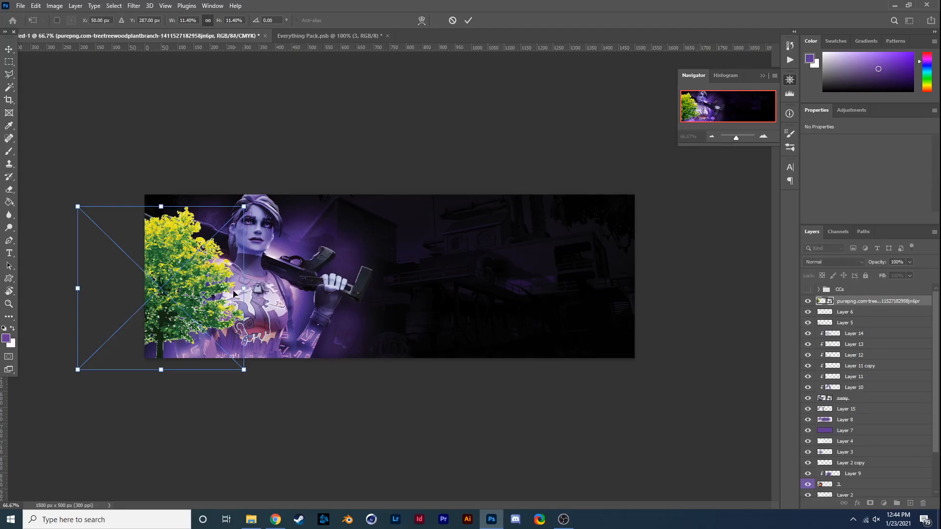
drag(243, 288, 445, 289)
drag(312, 321, 119, 324)
mouse_move(238, 303)
mouse_down()
mouse_move(200, 314)
mouse_move(248, 290)
mouse_move(247, 301)
mouse_up()
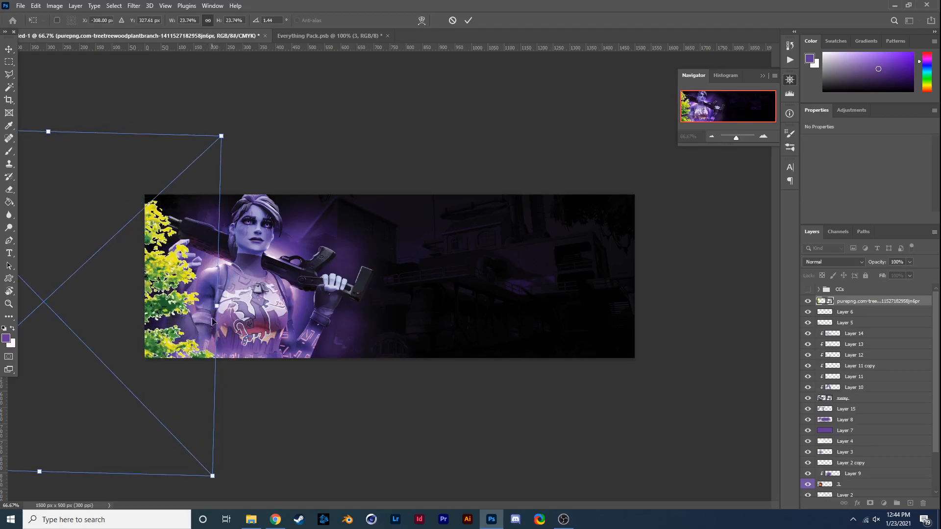
key(Return)
- Brush purple over the tree on a new layer clipped to it and set that layer's blend mode to Color
key(b)
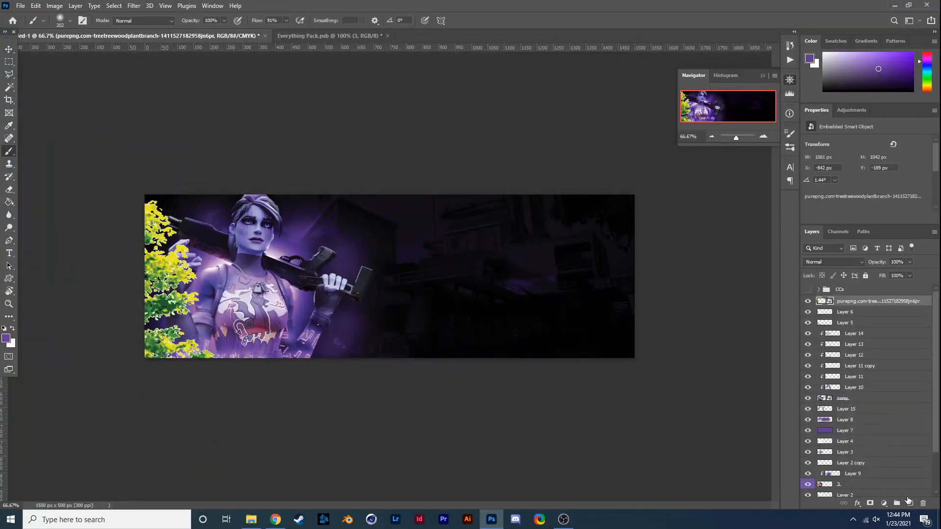
click(910, 503)
alt+click(860, 306)
mouse_move(211, 346)
mouse_down()
mouse_move(201, 283)
mouse_move(224, 262)
mouse_move(140, 366)
mouse_move(173, 388)
mouse_move(142, 235)
mouse_up()
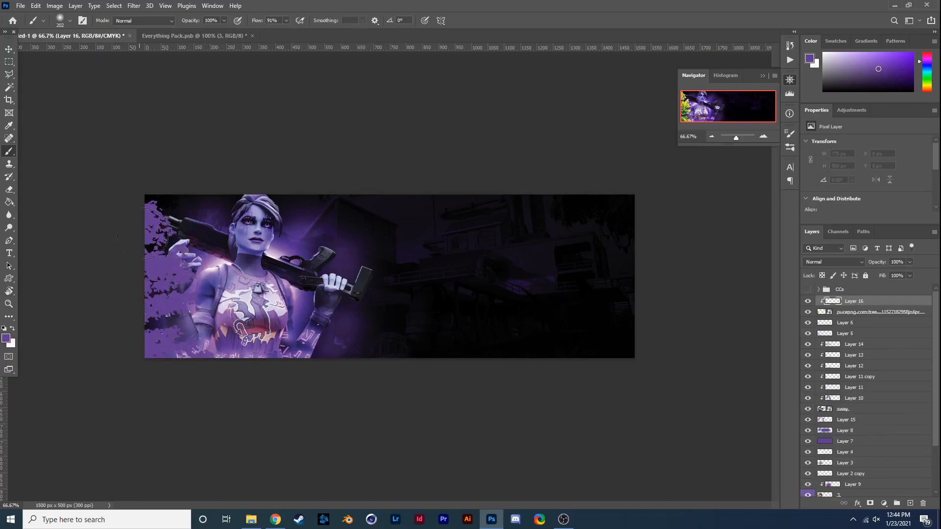
click(833, 262)
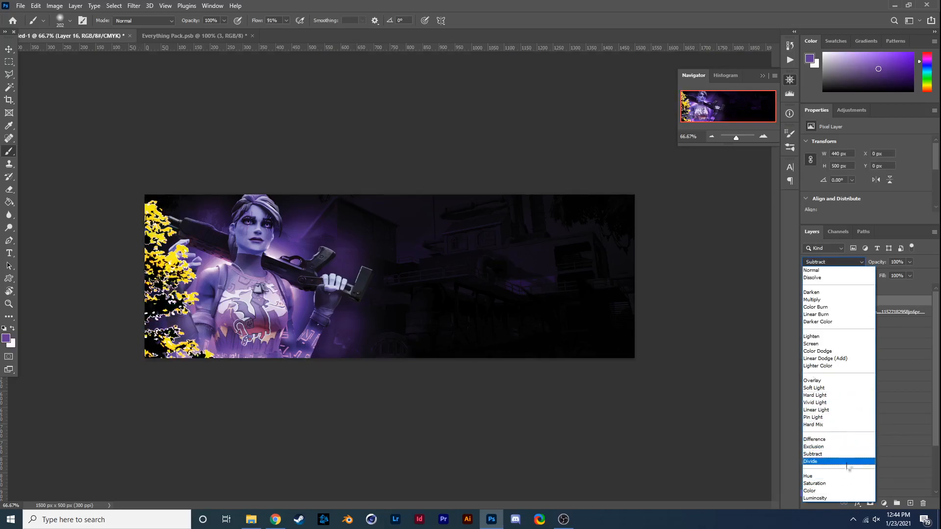
click(840, 491)
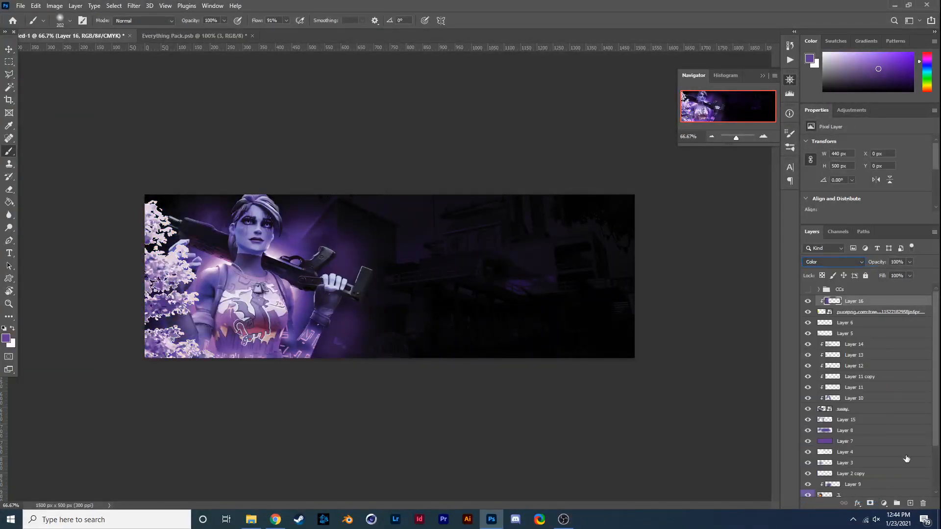
- Brush a near-black purple over the tree foliage on another clipped layer above Layer 16, keeping the blend mode Normal
click(910, 504)
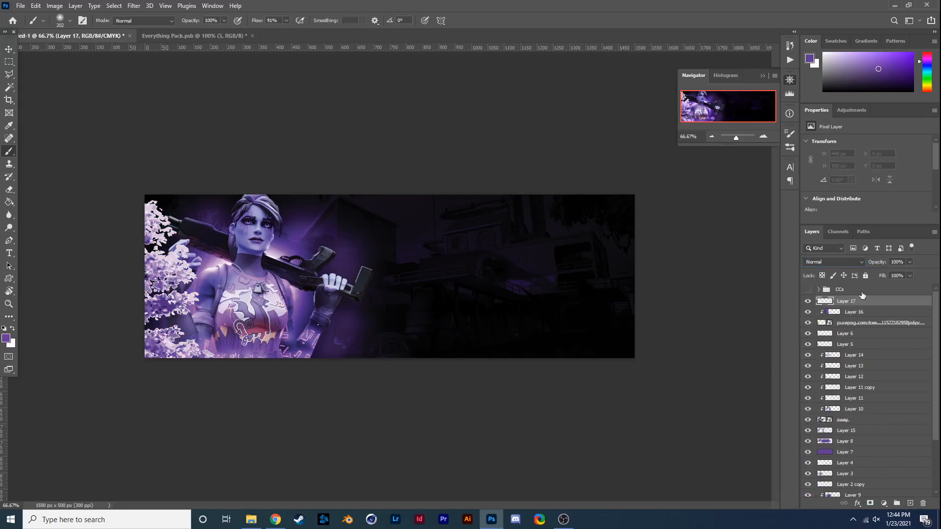
click(12, 329)
click(6, 338)
click(816, 144)
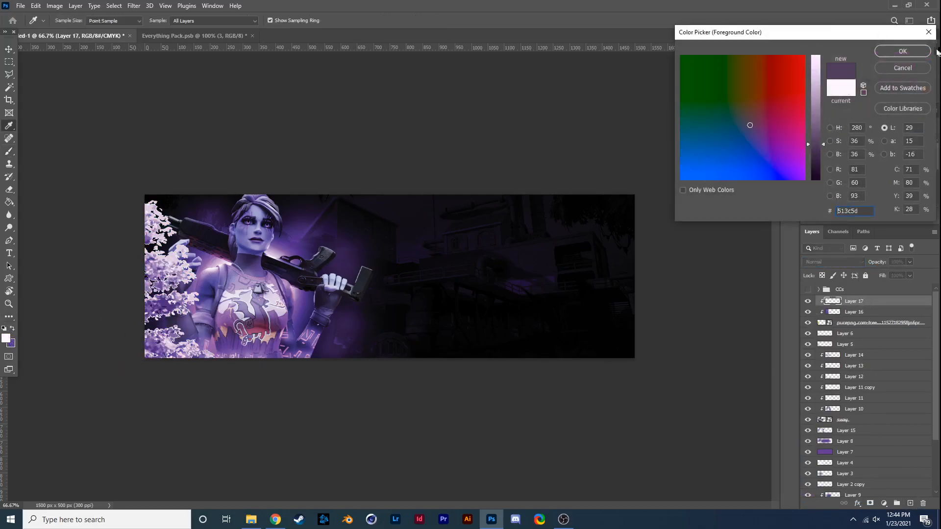
drag(816, 144, 810, 165)
click(903, 51)
key(b)
mouse_move(180, 309)
mouse_down()
mouse_move(173, 348)
mouse_move(220, 361)
mouse_move(177, 339)
mouse_move(160, 358)
mouse_move(147, 323)
mouse_move(167, 182)
mouse_move(188, 291)
mouse_move(163, 336)
mouse_up()
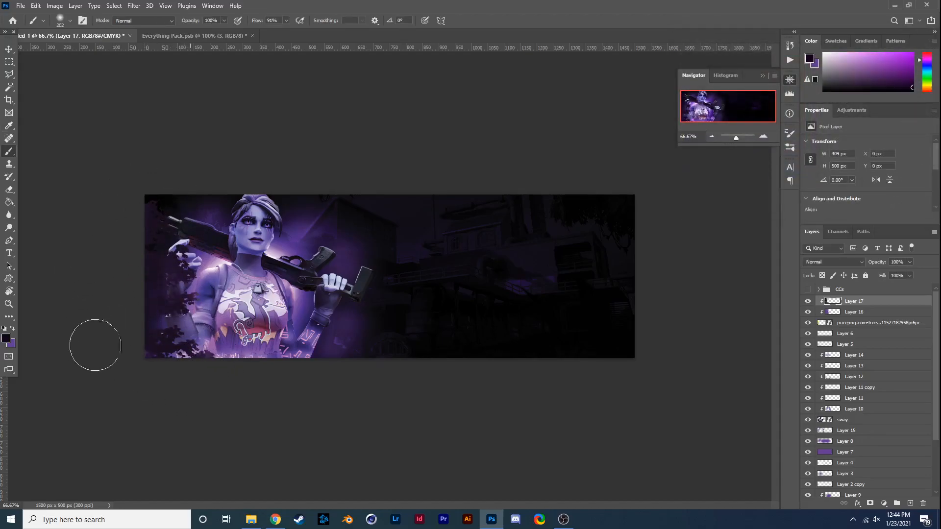
click(833, 262)
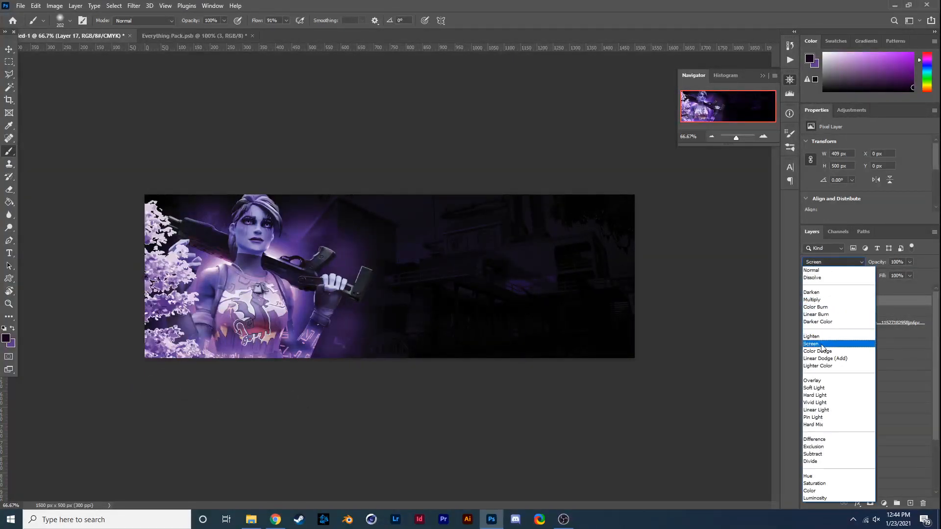
click(823, 271)
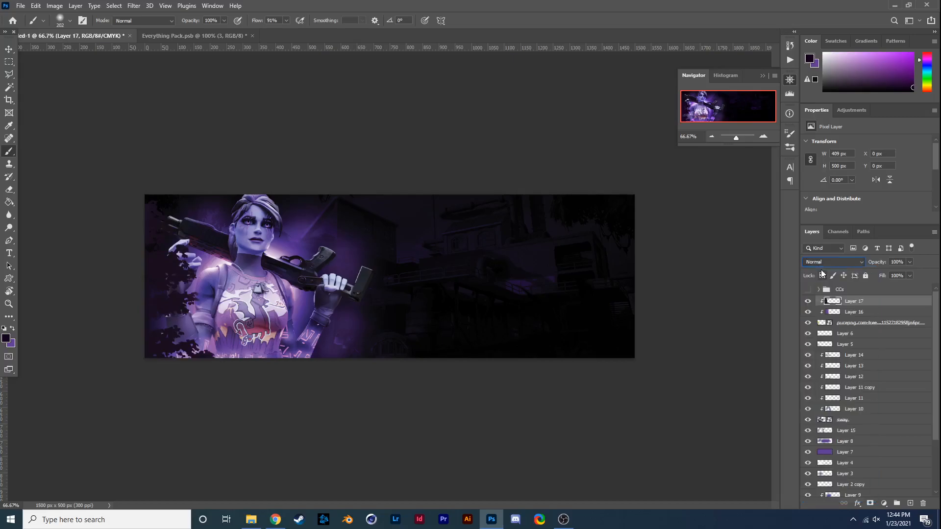
- Rasterize the tree image layer
click(837, 323)
right_click(837, 324)
click(778, 265)
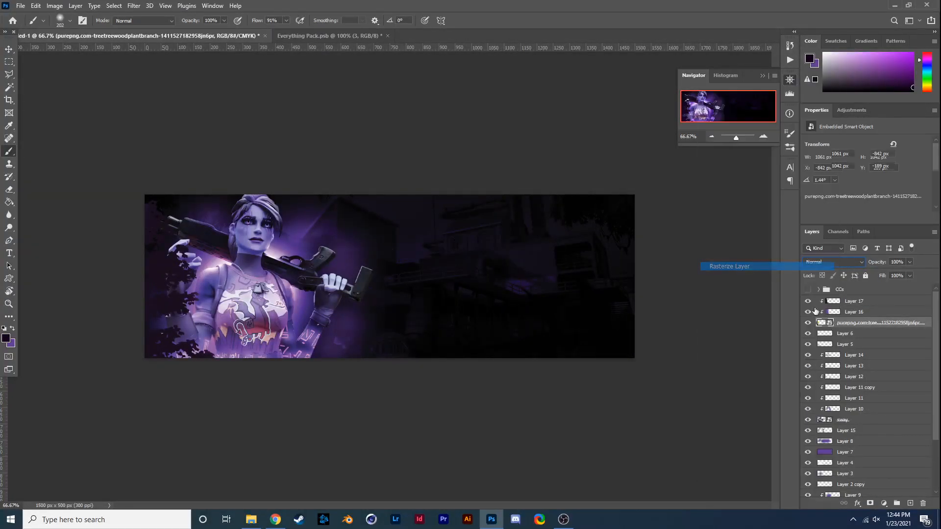
- Rename the rasterized tree image layer as tree
double_click(842, 323)
text(tree)
key(Return)
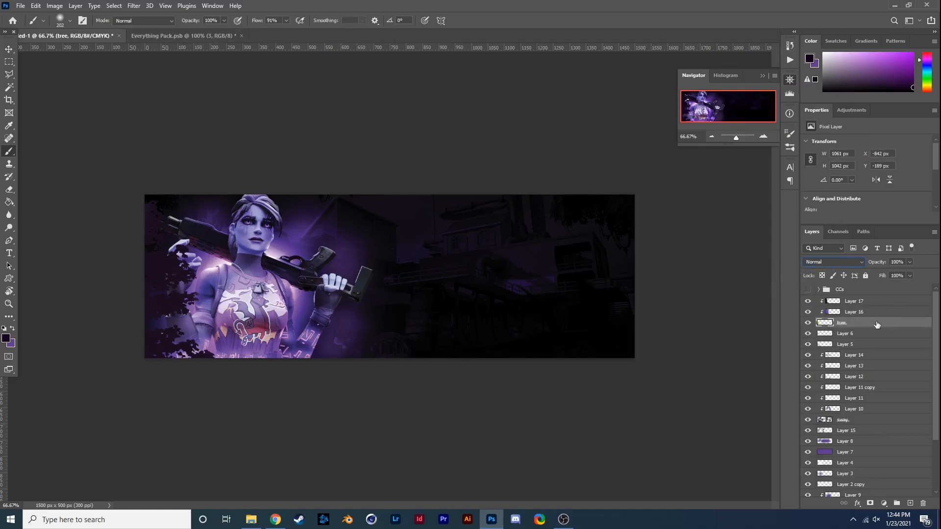
- Apply a Motion Blur to the tree layer with an angle of 4° and a distance of 85 pixels
click(134, 6)
click(289, 186)
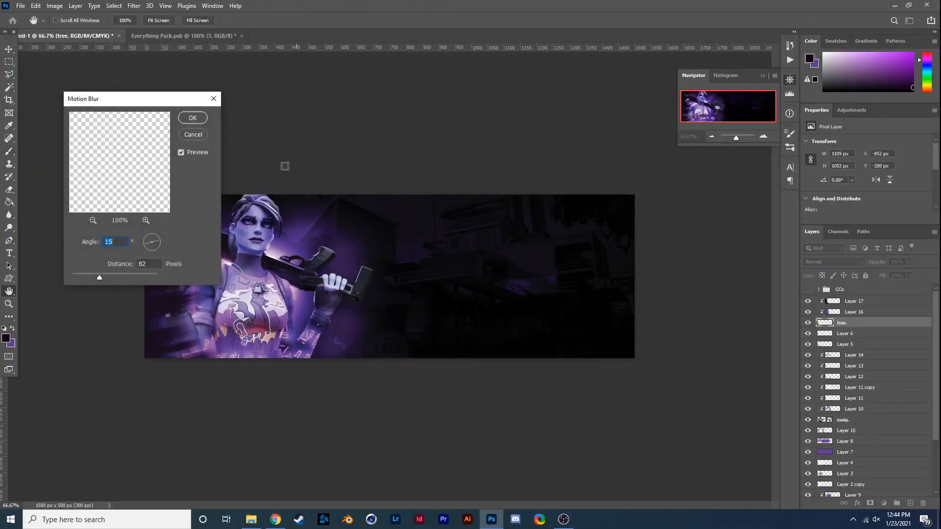
drag(191, 98, 479, 49)
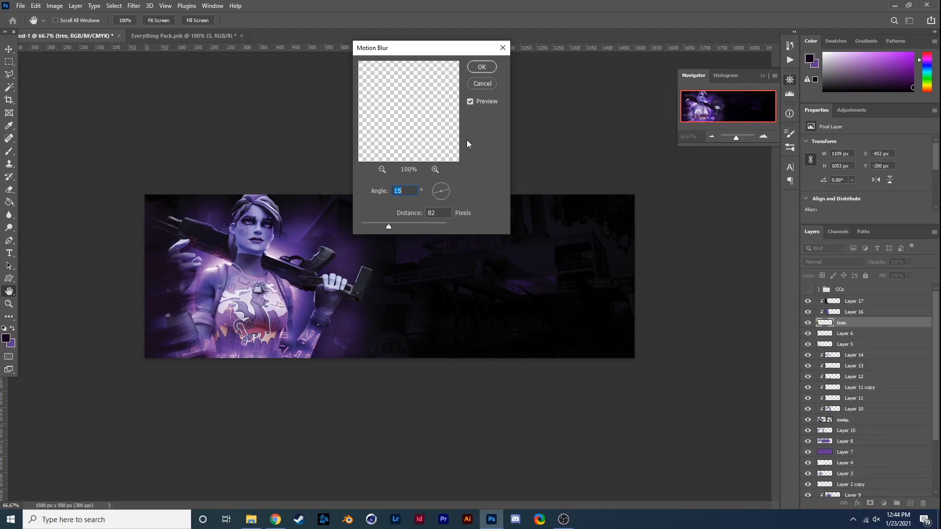
drag(381, 225, 402, 225)
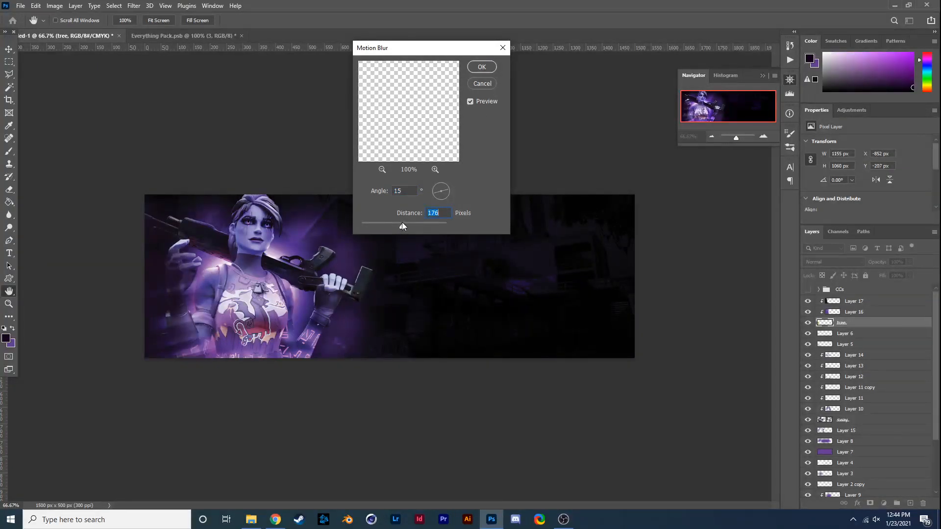
click(392, 225)
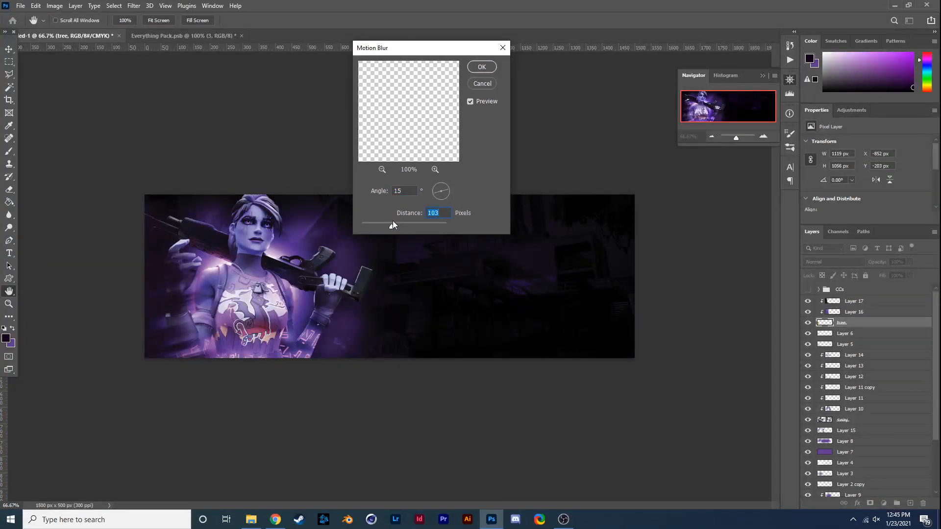
click(449, 190)
click(481, 67)
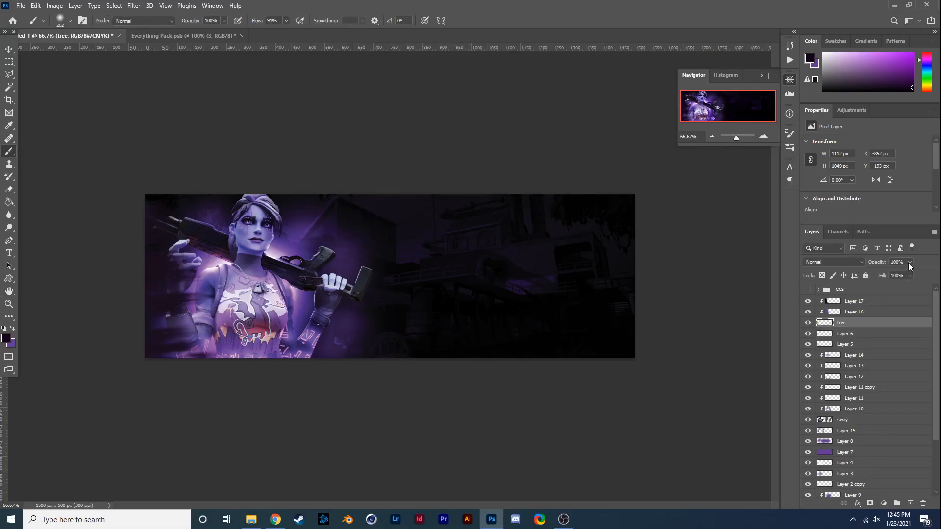
click(856, 300)
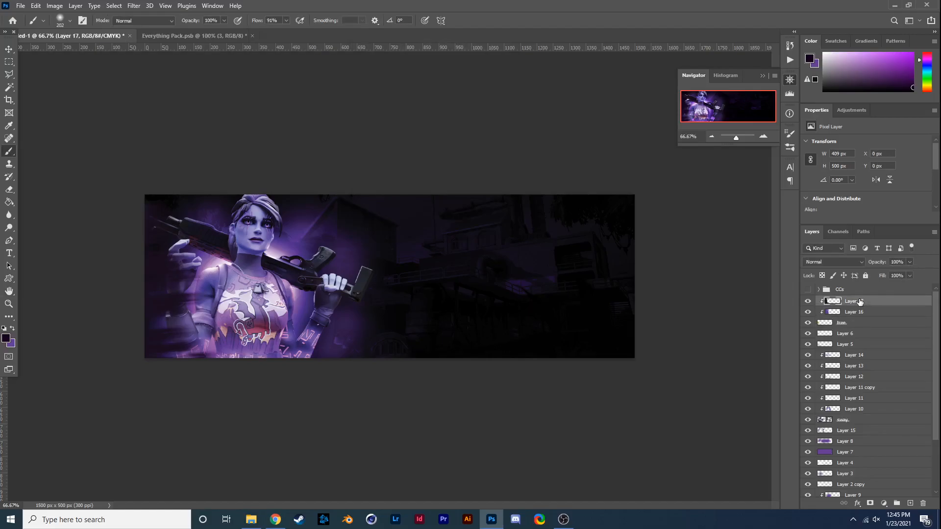
drag(909, 262, 905, 273)
click(563, 520)
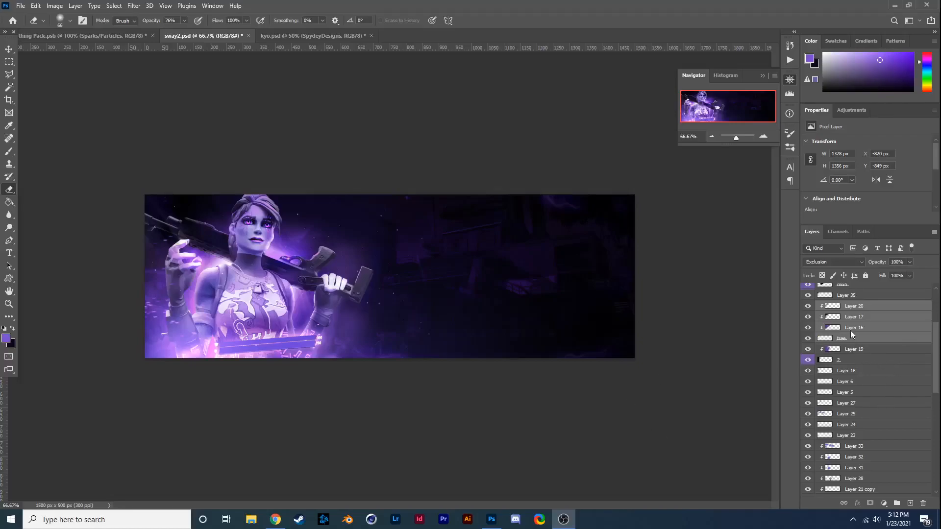
- Convert the tree and its clipped layers to one smart object and place a duplicate, rotated about 75.33°, along the banner's top edge
click(878, 163)
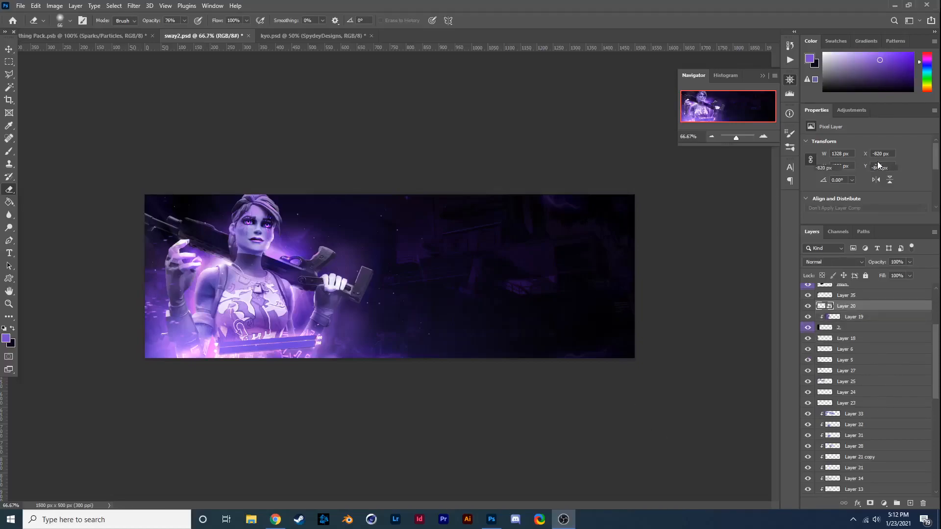
click(839, 309)
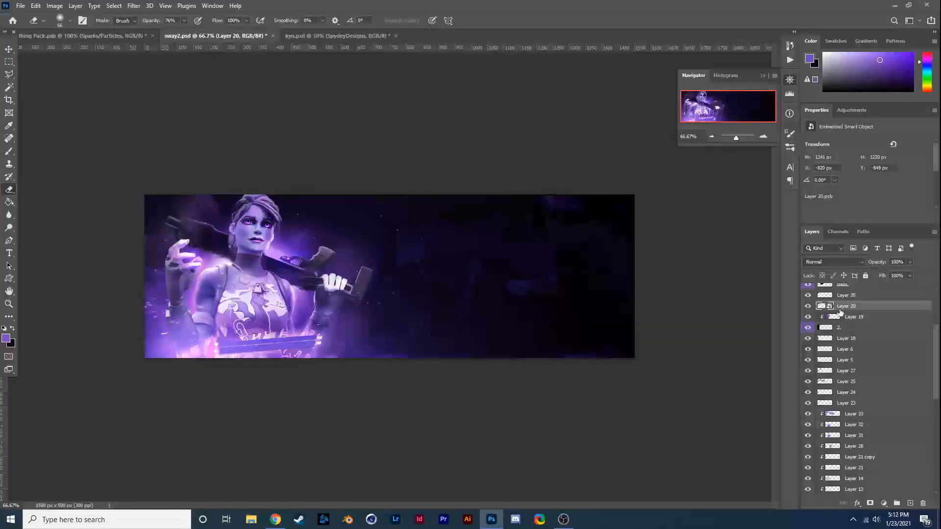
key(ctrl+j)
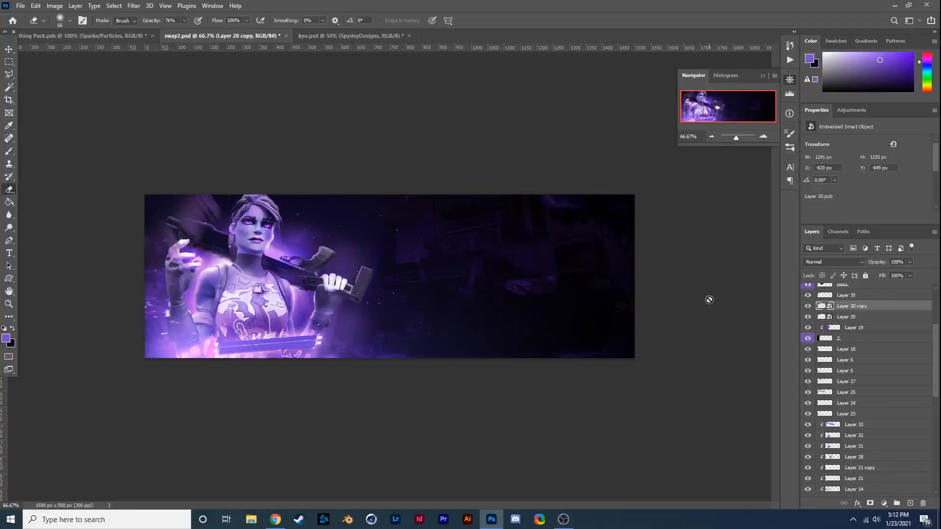
key(ctrl+t)
drag(267, 203, 384, 168)
drag(474, 173, 210, 311)
mouse_move(229, 237)
mouse_down()
mouse_move(410, 210)
mouse_move(374, 229)
mouse_move(284, 204)
mouse_move(273, 208)
mouse_move(392, 235)
mouse_up()
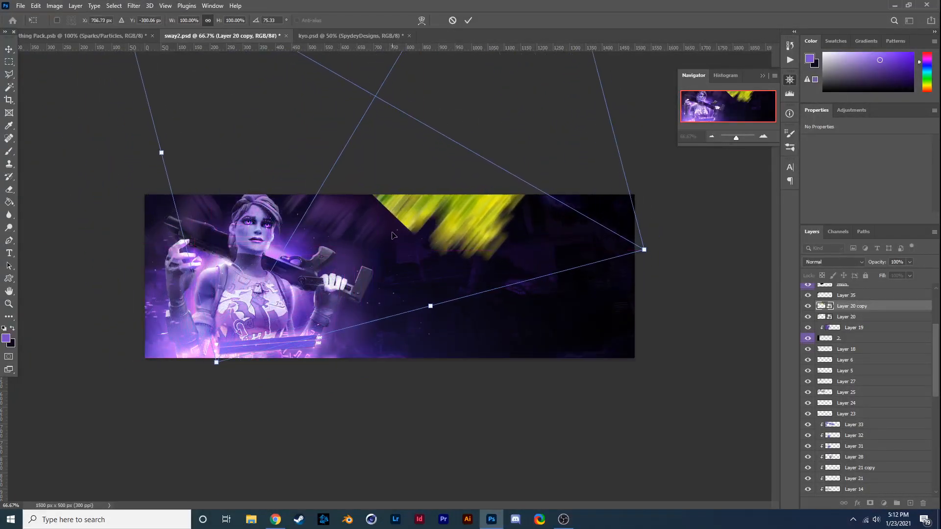
key(Return)
key(e)
- Move the original tree smart object, Layer 20, up to about X -802 px, Y -888 px
click(845, 328)
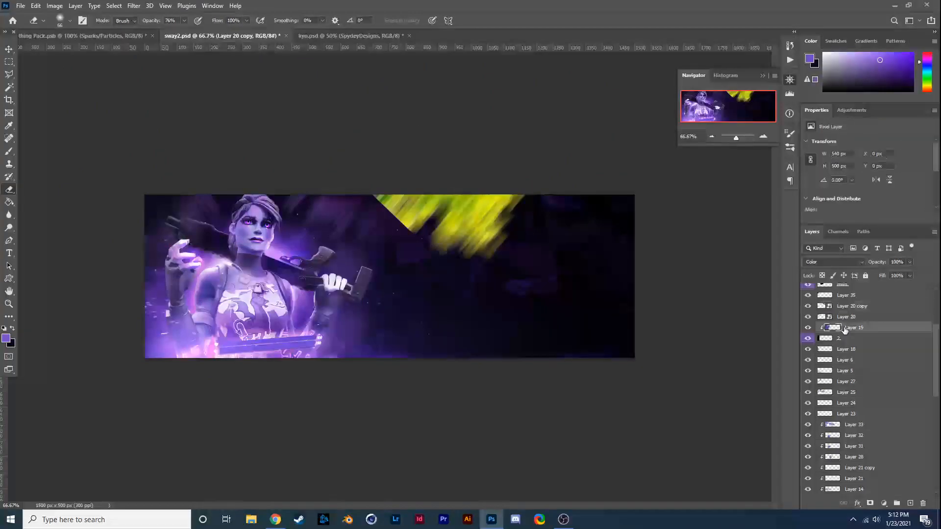
click(844, 317)
key(ctrl+t)
drag(303, 199, 264, 179)
key(Return)
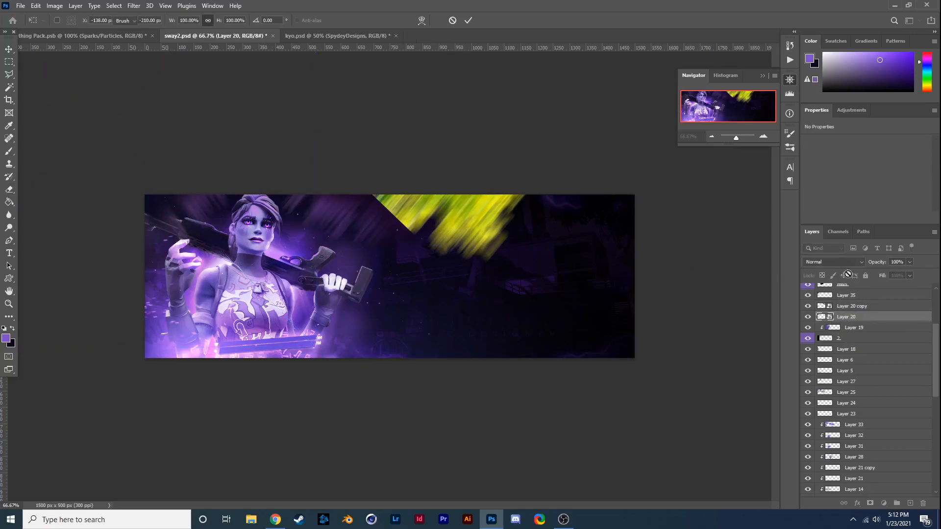
- Set Layer 20's blend mode to Subtract, rasterize the layer and compare the banner with and without it
click(833, 261)
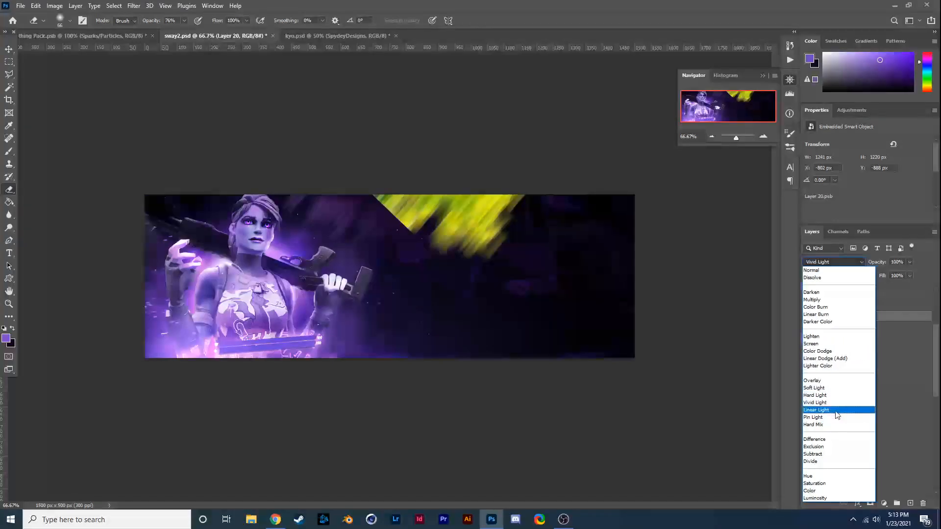
click(849, 456)
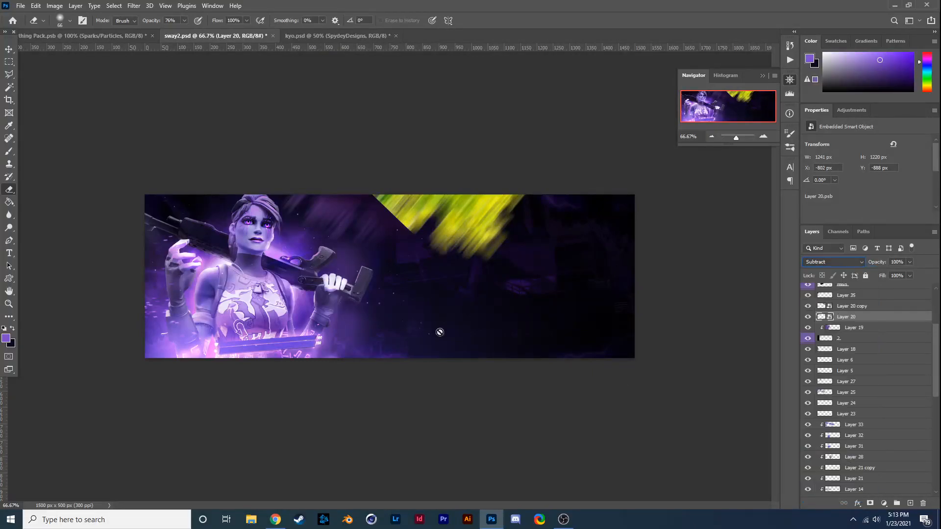
right_click(860, 322)
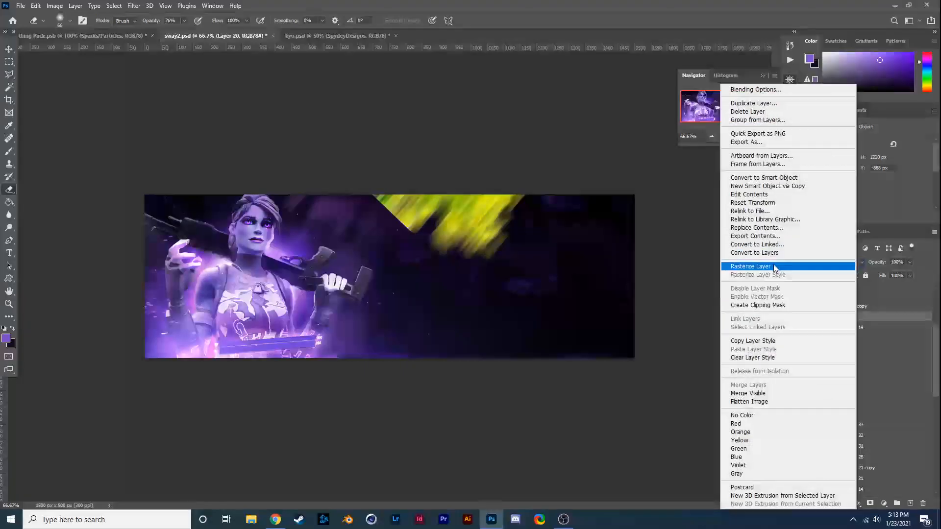
click(735, 268)
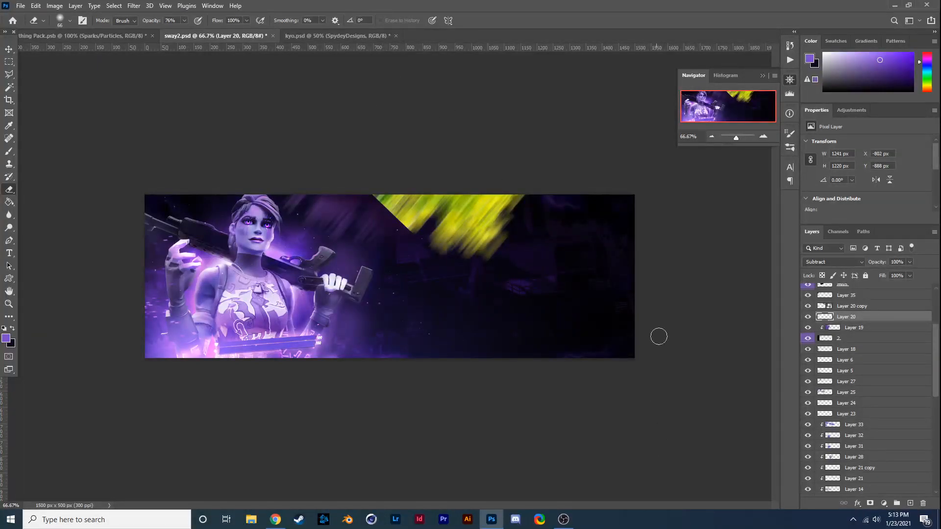
click(807, 318)
click(807, 318)
- Set the blend mode of Layer 20 copy, the rotated tree duplicate, to Subtract
click(847, 298)
click(845, 308)
click(833, 262)
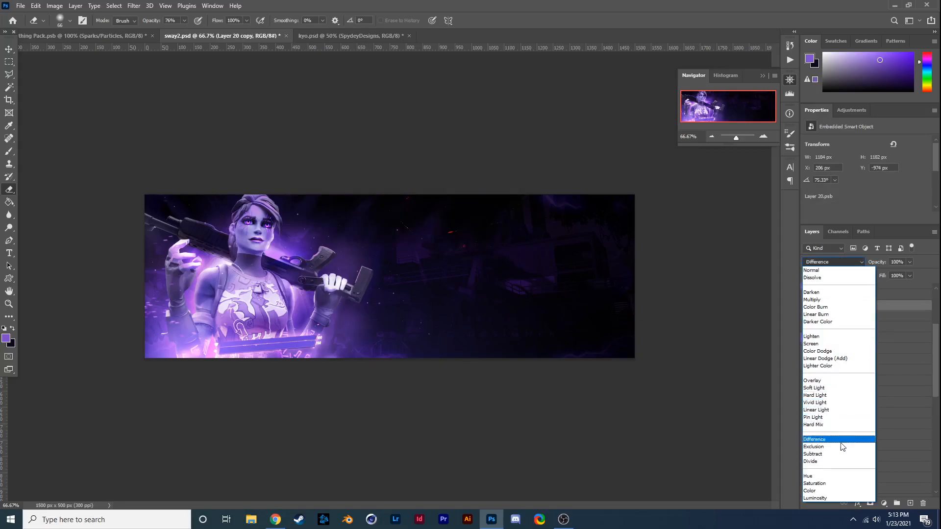
click(835, 457)
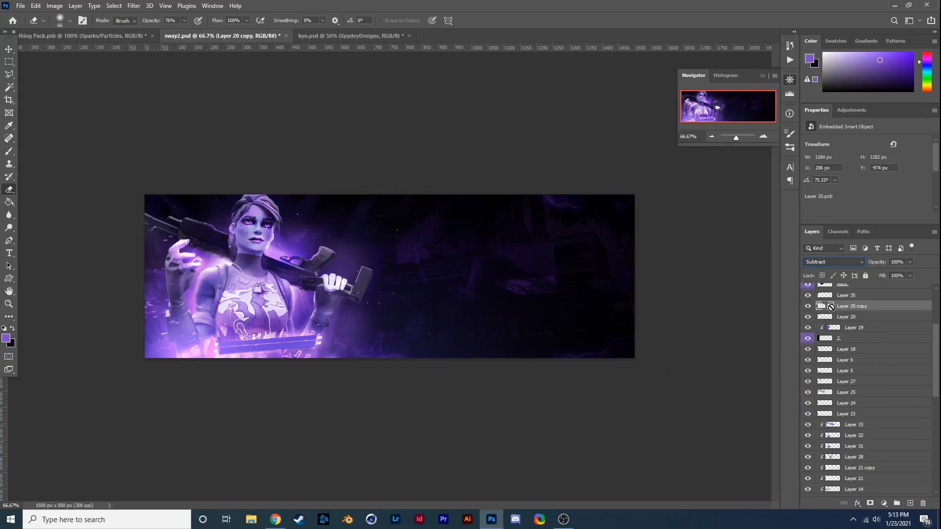
- Duplicate Layer 20 copy, rotate the duplicate to about -43.6° and position its foliage over the banner's left edge
key(ctrl+j)
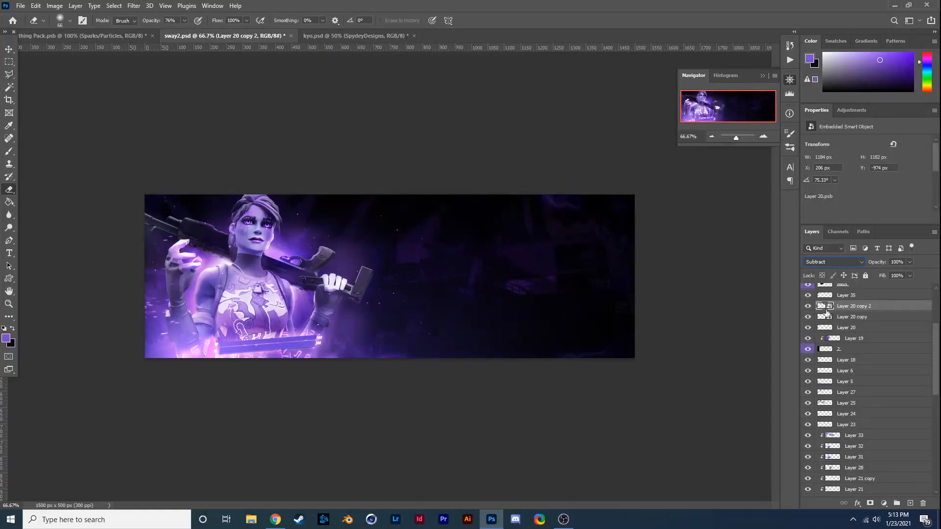
key(ctrl+t)
drag(397, 257, 210, 351)
drag(450, 237, 137, 37)
drag(255, 163, 70, 274)
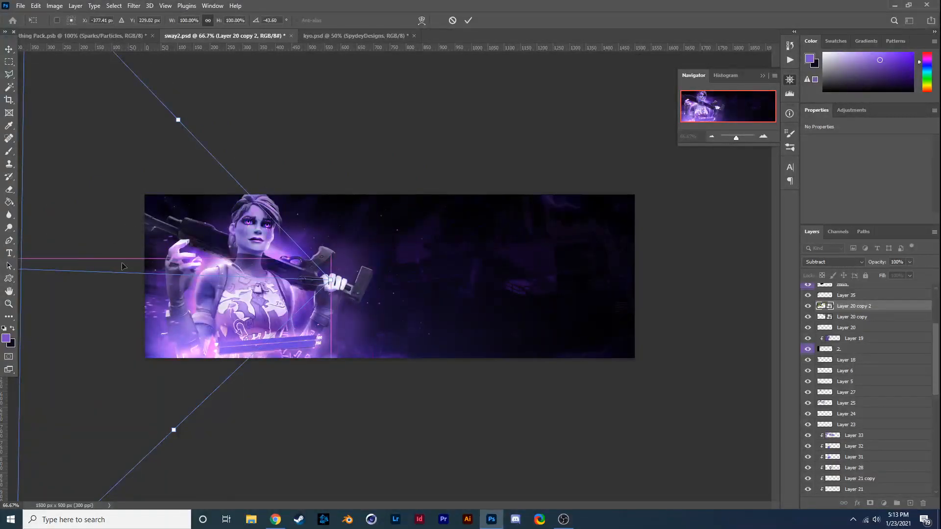
drag(178, 297, 180, 288)
key(Return)
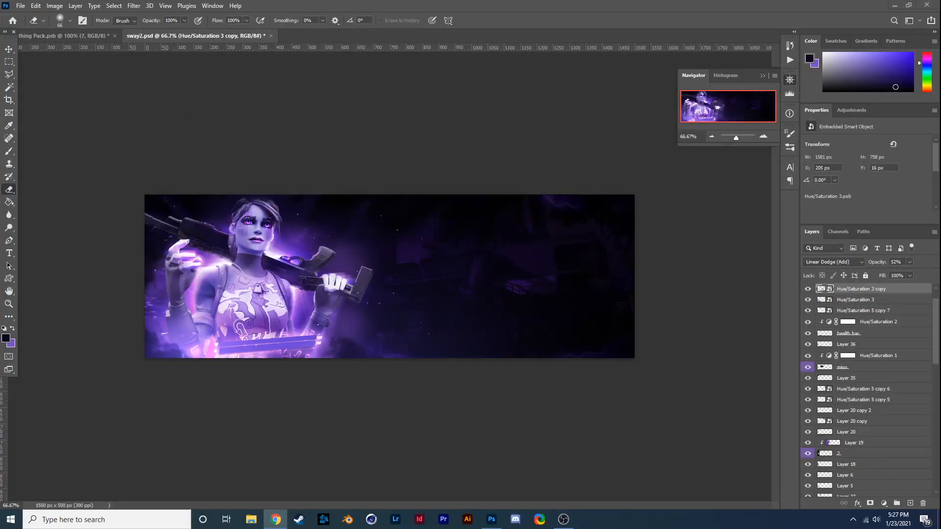
- Place the grass image across the banner at 18% scale and rename its layer as grass
drag(230, 363, 231, 364)
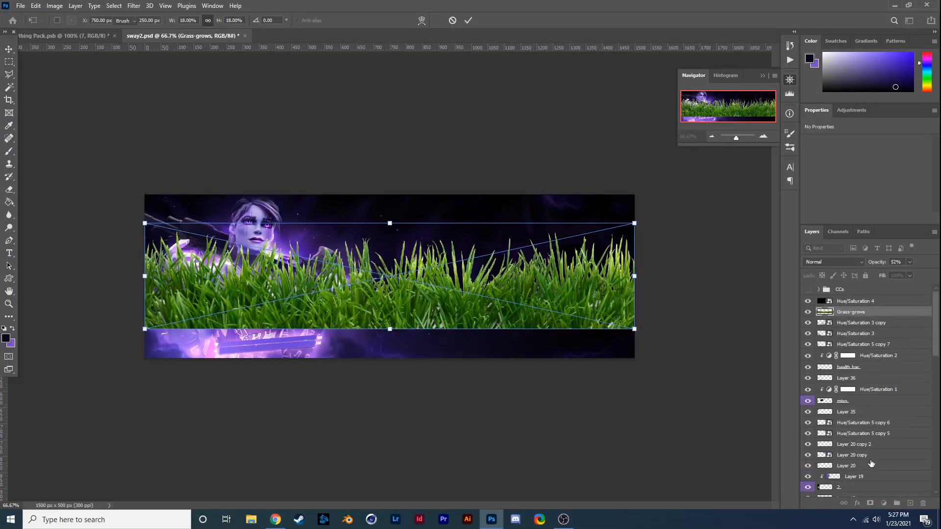
key(Return)
key(Return)
double_click(855, 458)
text(grass)
key(Return)
- Stack the grass layer directly above Layer 18, scale it to about 26.46%, rotate it about 22.28° and position it over the banner's lower-left corner
drag(870, 458, 901, 423)
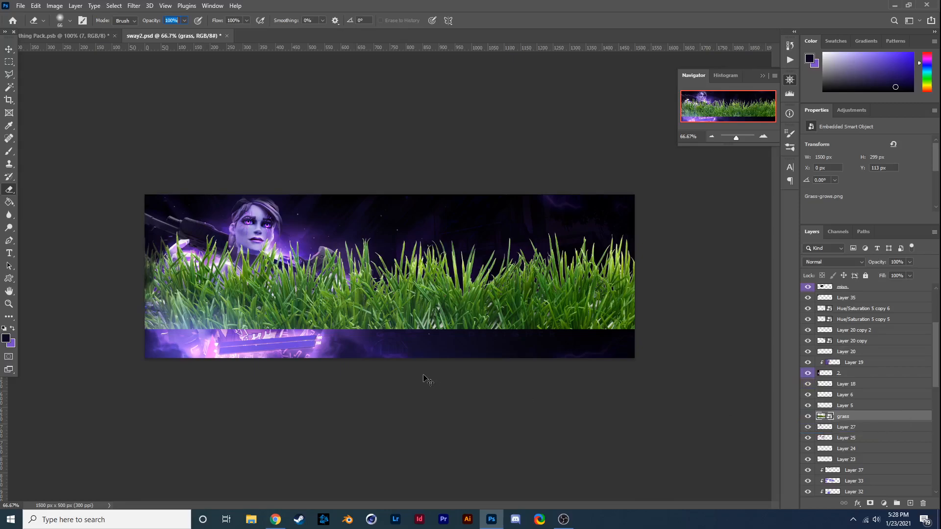
drag(844, 417, 852, 379)
key(ctrl+t)
drag(468, 318, 333, 374)
mouse_move(287, 265)
mouse_down()
mouse_move(327, 287)
mouse_move(275, 291)
mouse_move(290, 253)
mouse_up()
drag(229, 387, 199, 447)
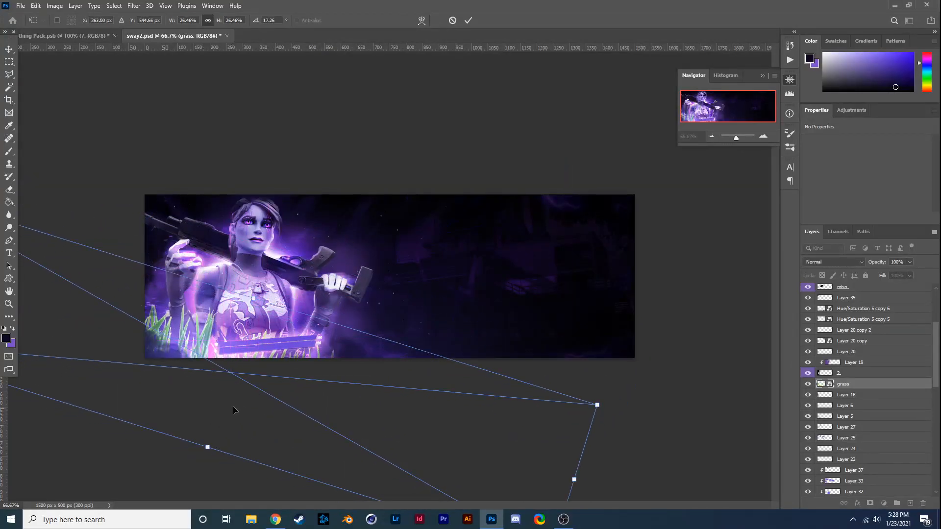
drag(284, 268, 293, 274)
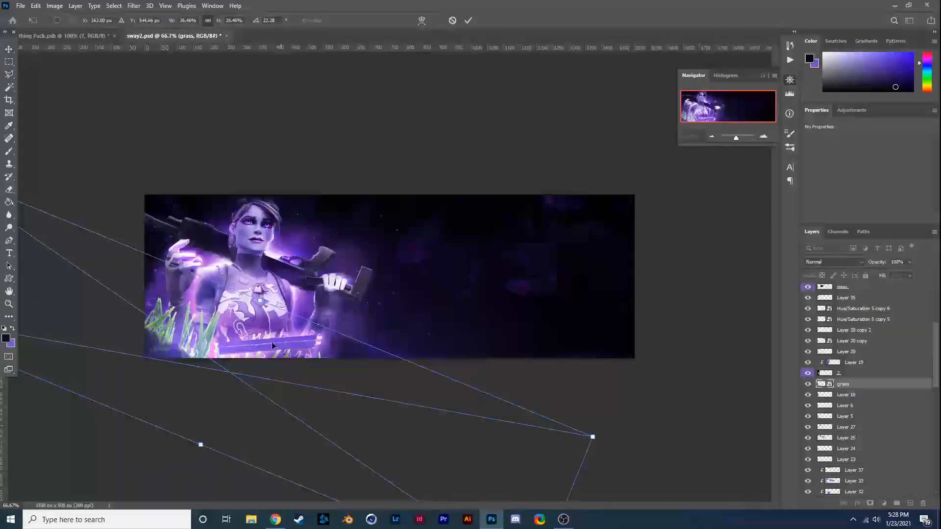
drag(276, 341, 262, 342)
key(Return)
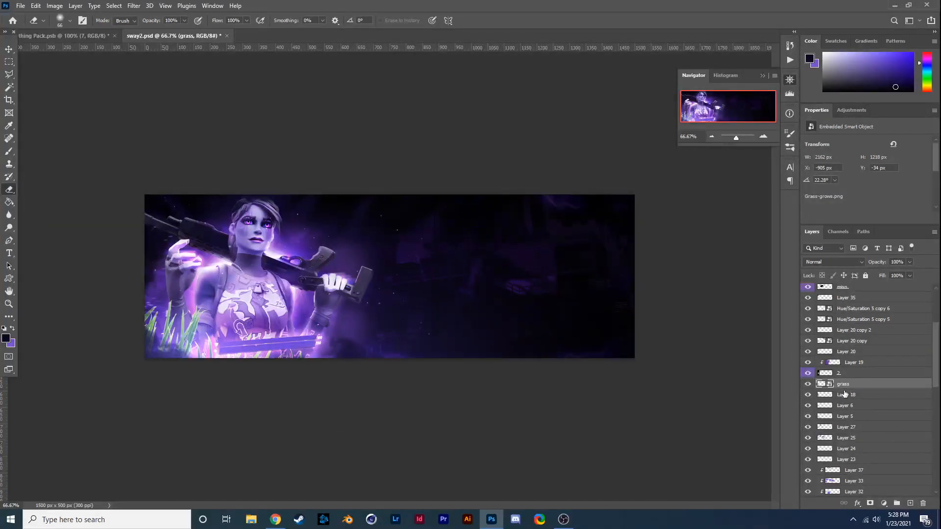
- Brush a near-black purple over the grass on a new layer clipped to it
click(909, 503)
key(ctrl+alt+g)
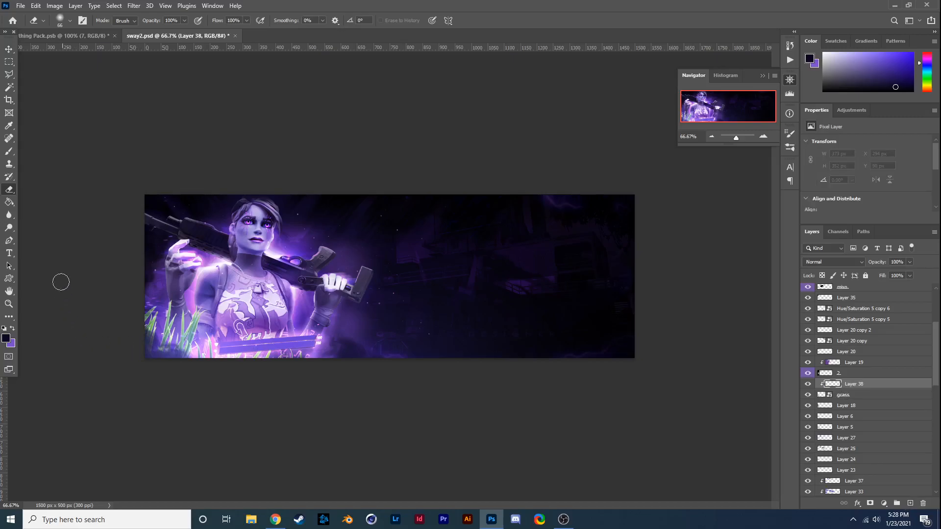
click(9, 151)
mouse_move(134, 327)
mouse_down()
mouse_move(187, 232)
mouse_move(196, 248)
mouse_move(218, 250)
mouse_move(197, 329)
mouse_move(208, 379)
mouse_move(248, 436)
mouse_up()
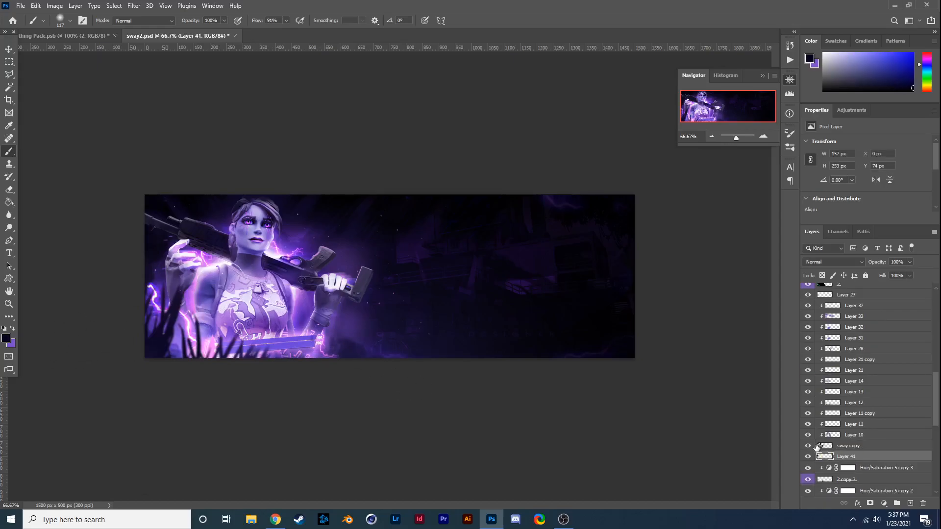
- Add a new layer above Hue/Saturation 4 and brush soft purple over the character's raised hand near the banner's left edge
scroll(829, 375, up, 5)
scroll(832, 376, up, 3)
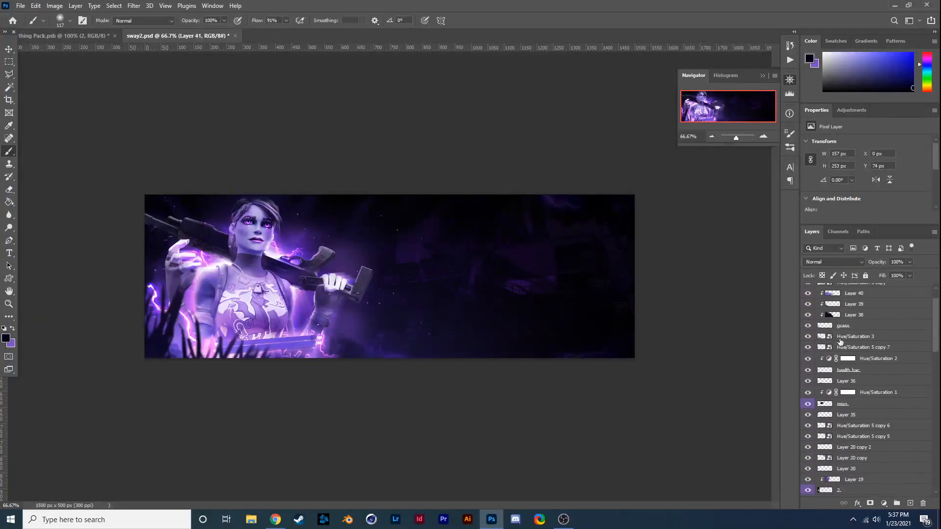
click(857, 302)
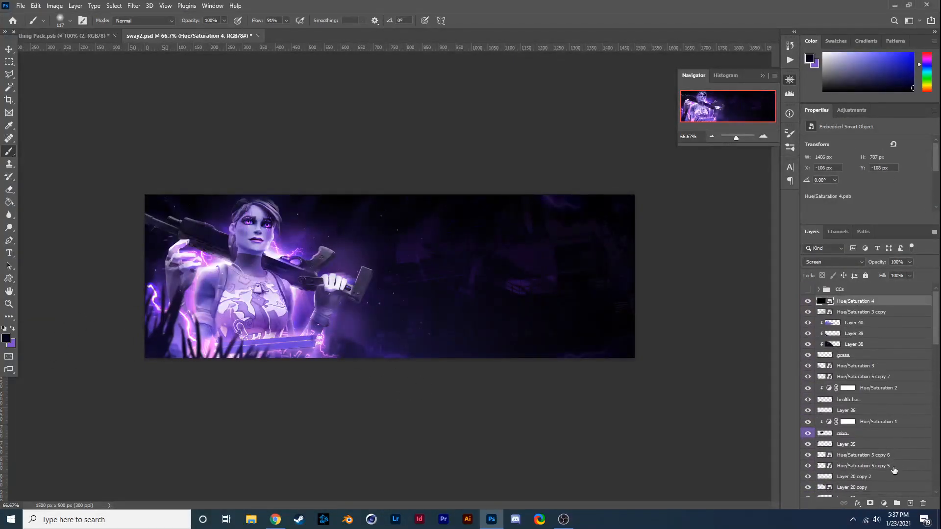
click(909, 504)
click(13, 328)
key(ctrl+z)
mouse_move(193, 262)
mouse_down()
mouse_move(173, 262)
mouse_move(192, 264)
mouse_move(193, 249)
mouse_move(209, 264)
mouse_move(188, 277)
mouse_up()
- Set the blend mode of the soft purple glow layer over the character's raised hand to Linear Dodge (Add)
click(833, 262)
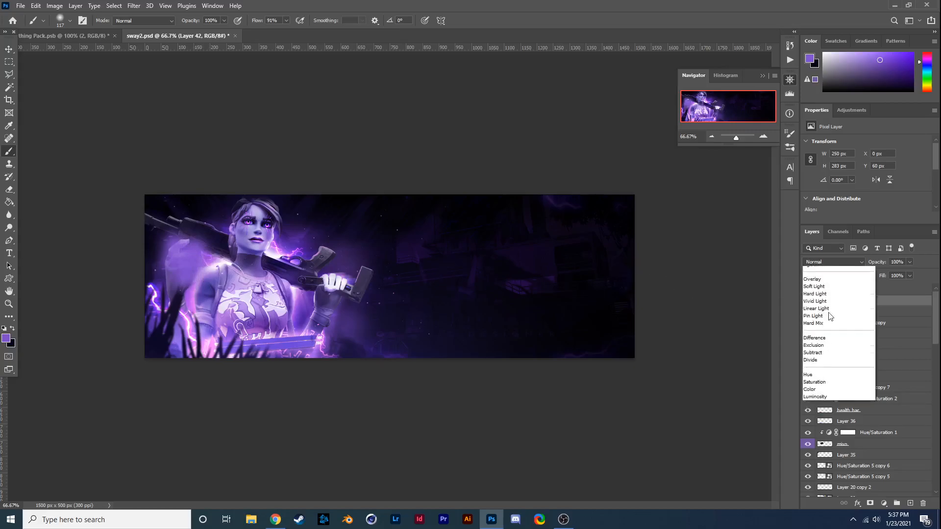
click(831, 384)
click(833, 262)
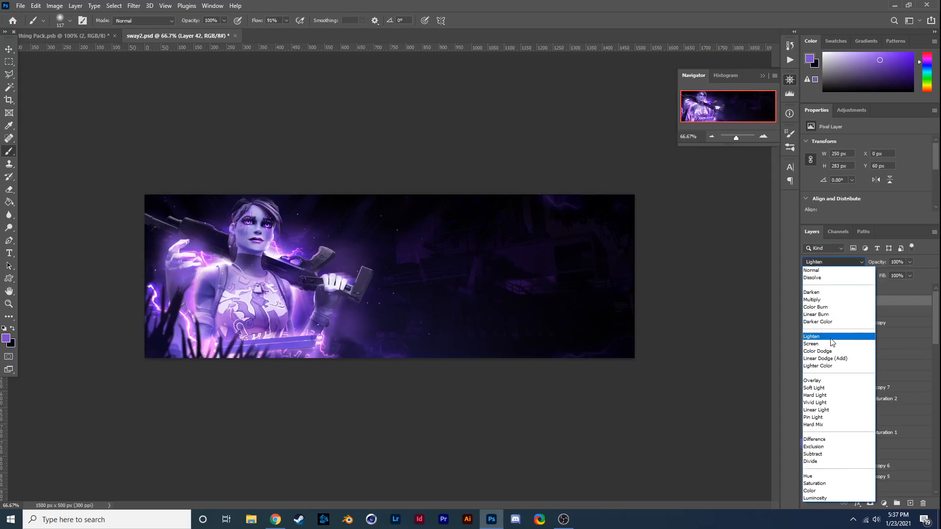
click(833, 358)
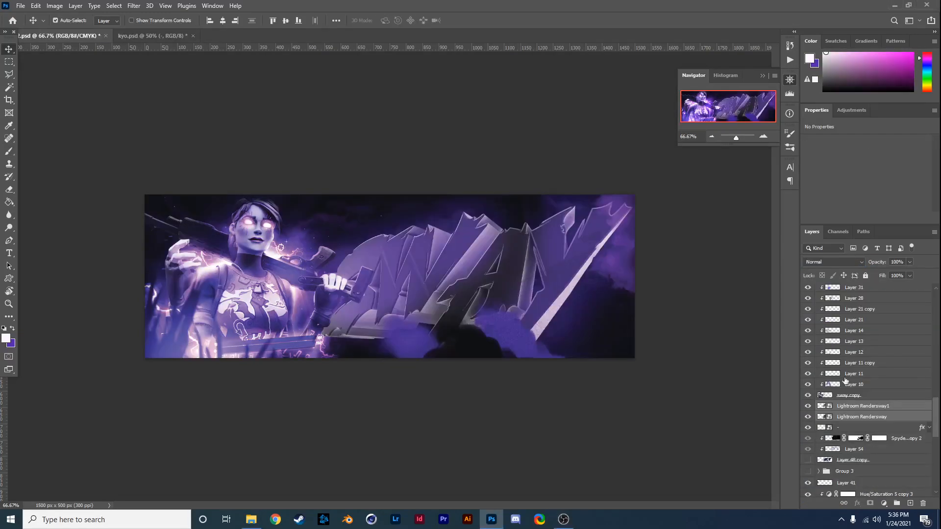
- Toggle the visibility of the Lightroom Rendersway and Lightroom Rendersway1 layers to compare the lettering with and without them
click(808, 412)
click(808, 409)
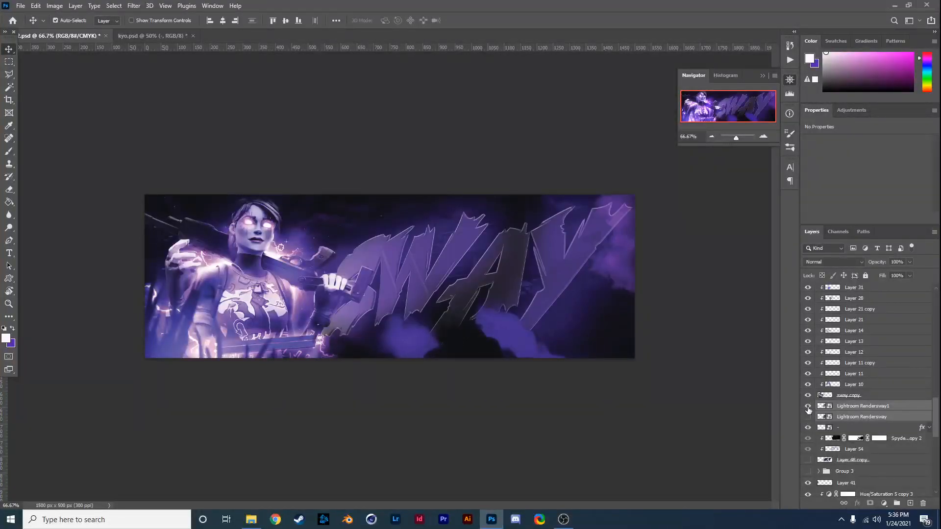
click(808, 417)
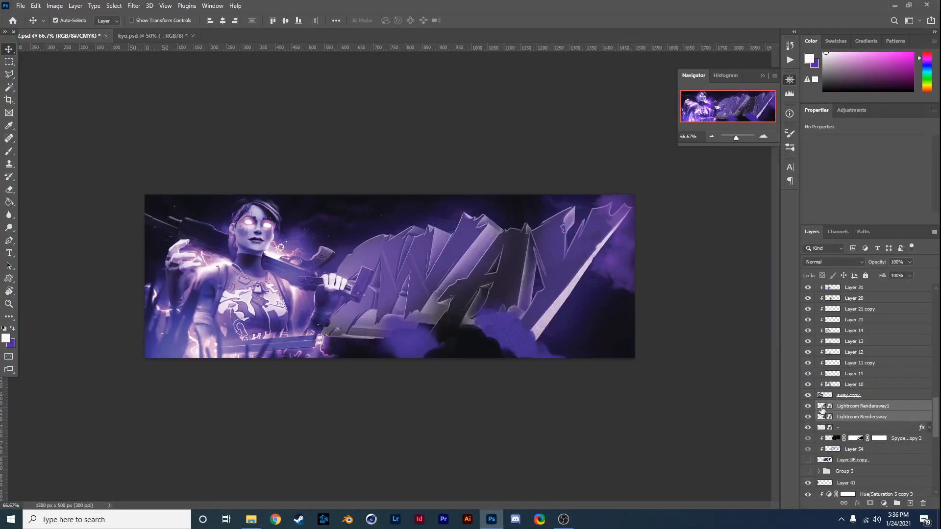
- Add a new layer clipped to Lightroom Rendersway and switch to the Brush with purple as the foreground colour
click(820, 417)
click(906, 501)
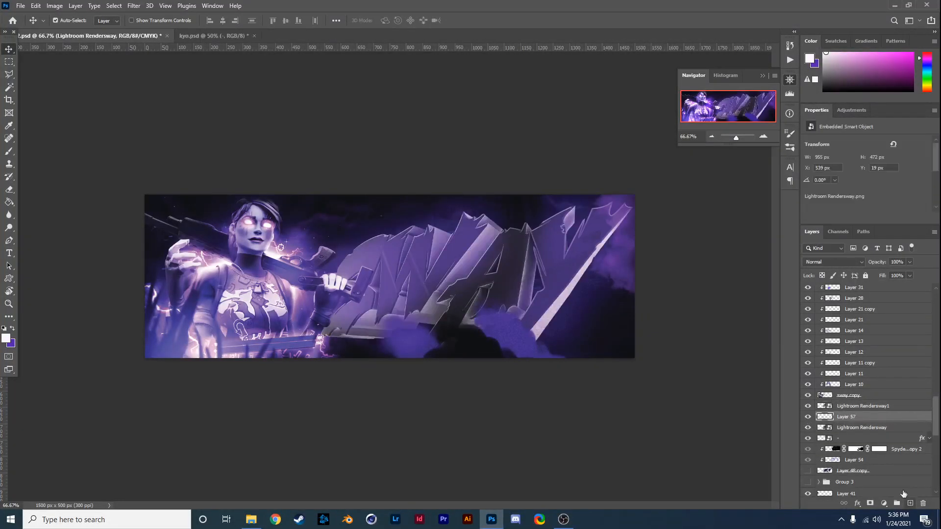
alt+click(867, 422)
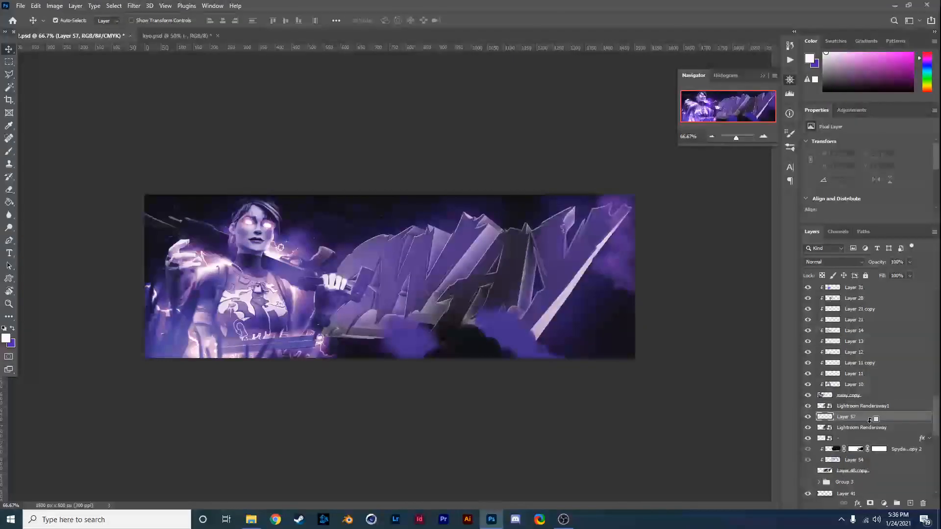
click(12, 329)
click(9, 152)
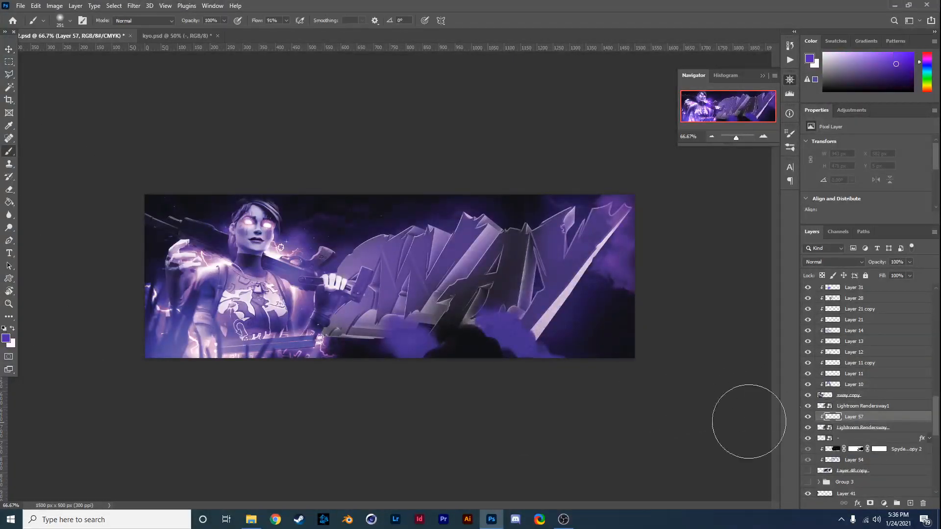
- Add a new layer clipped to Lightroom Rendersway1, brush purple across the lettering and open its blend mode choices
click(878, 407)
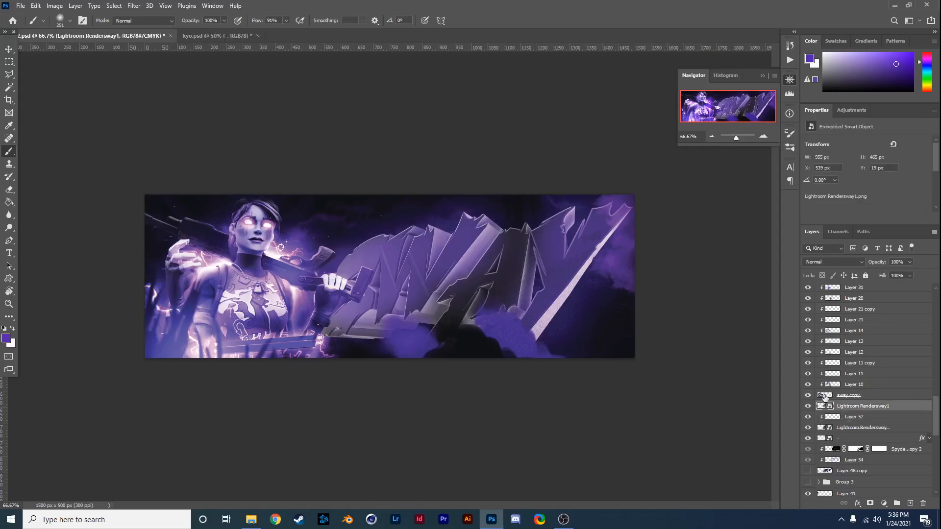
click(910, 503)
alt+click(866, 411)
mouse_move(595, 287)
mouse_down()
mouse_move(567, 292)
mouse_move(476, 361)
mouse_move(246, 409)
mouse_move(143, 409)
mouse_up()
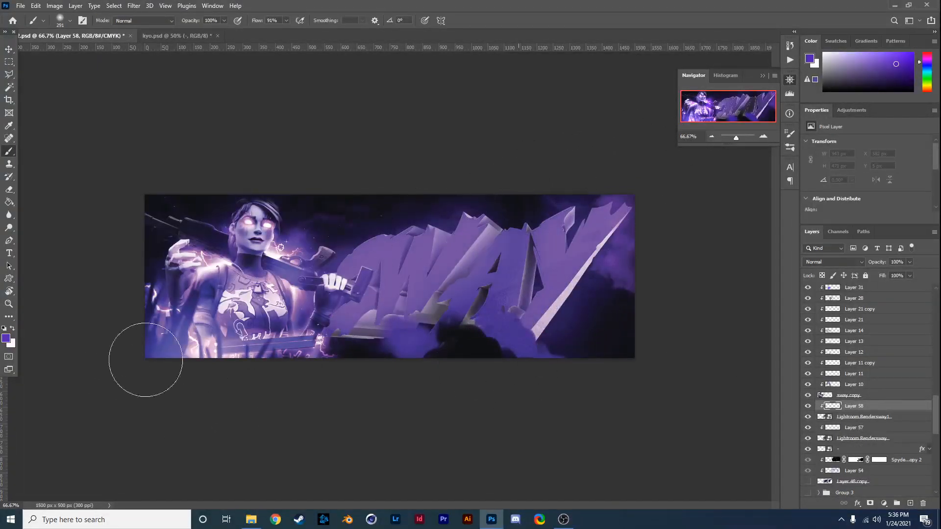
click(823, 262)
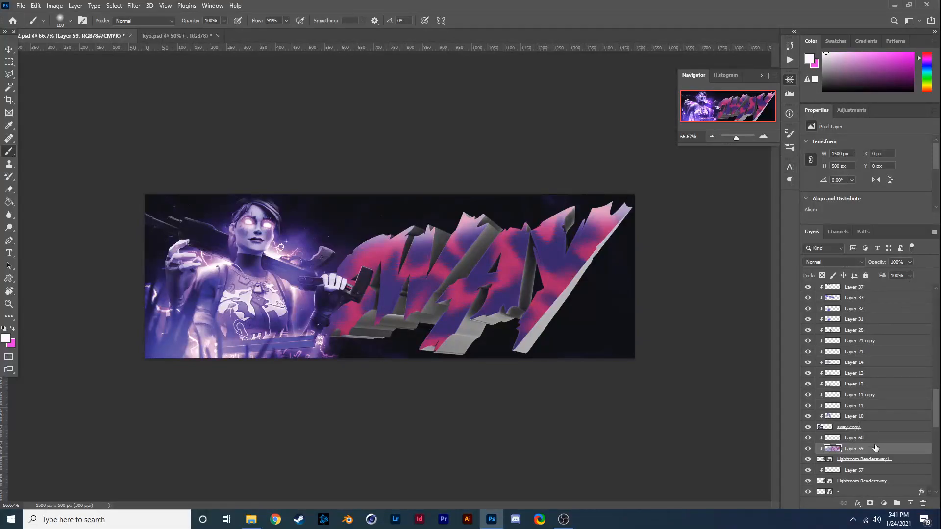
- Duplicate Layer 59, place the copy above Layer 60 and clip Layer 60 to the lettering again
key(ctrl+j)
drag(853, 451, 851, 437)
click(850, 451)
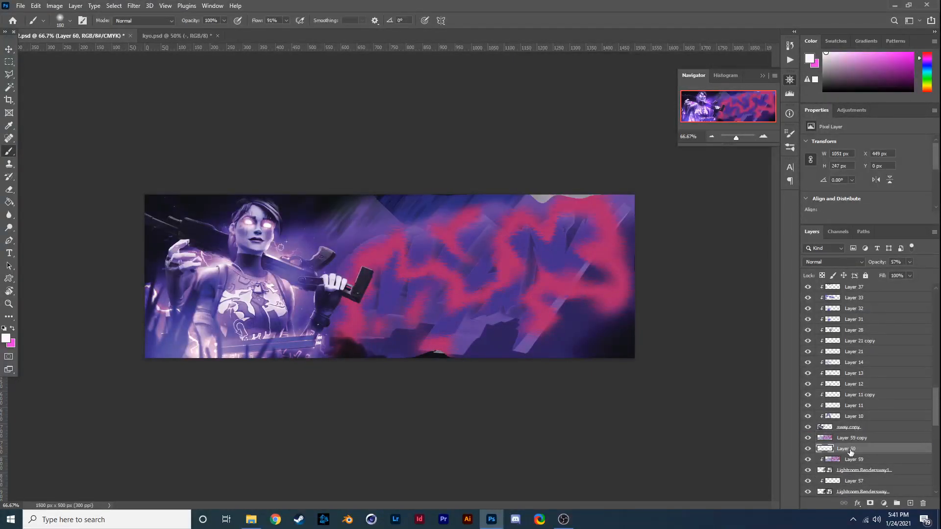
click(853, 437)
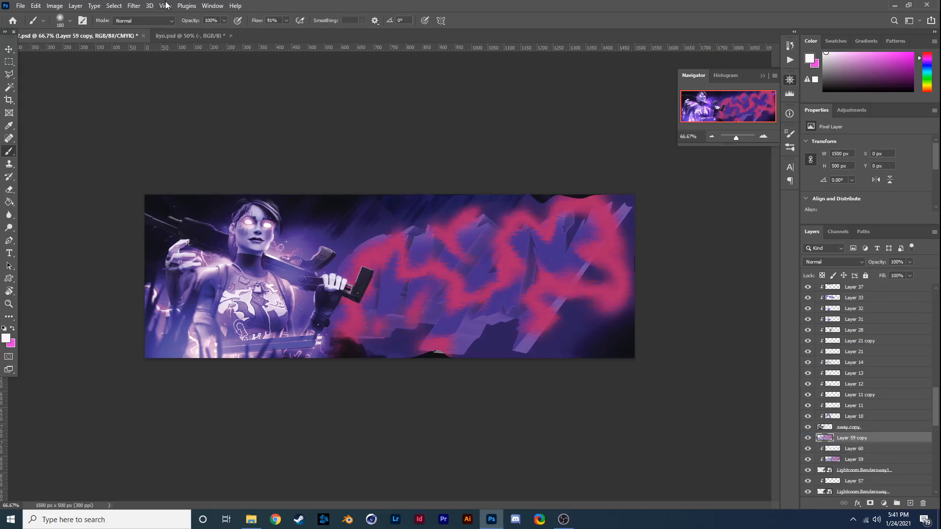
- Apply the Filter Gallery's Chrome sketch effect to Layer 59 copy with detail 4 and smoothness 0
click(149, 5)
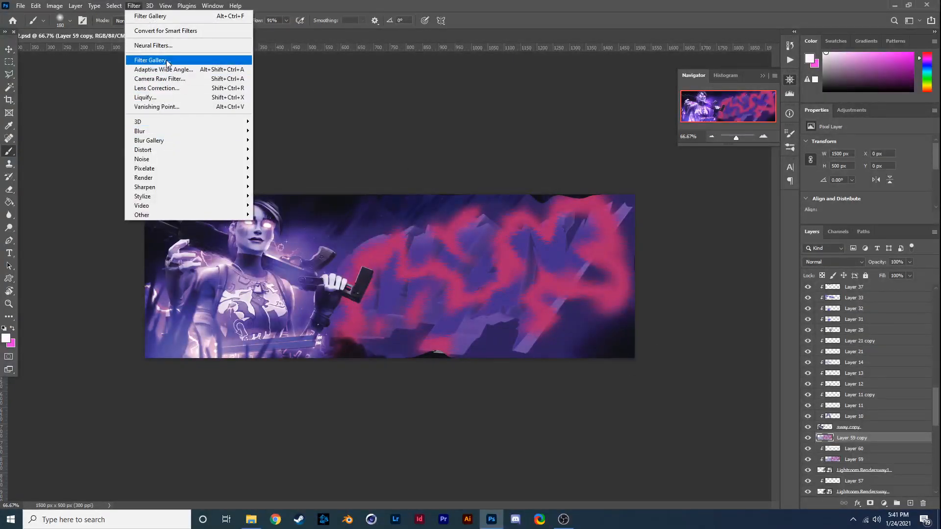
click(147, 59)
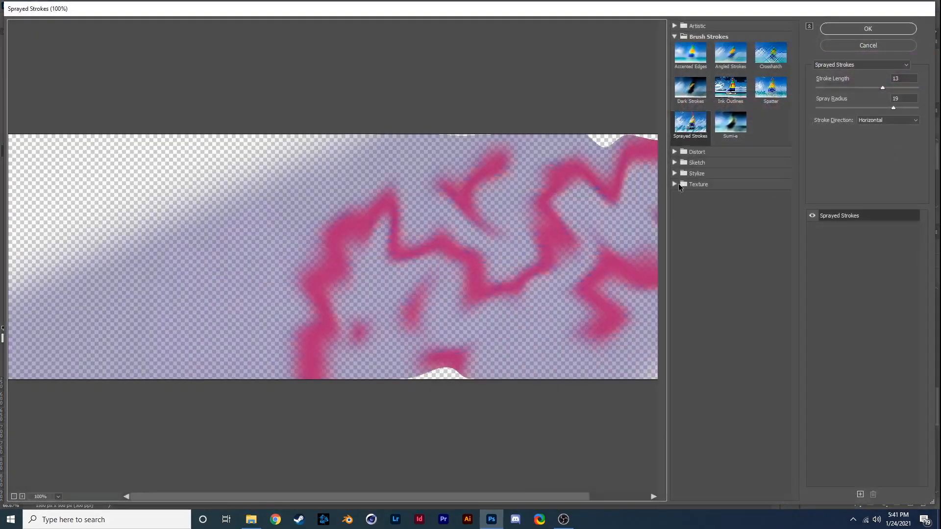
click(675, 174)
click(690, 187)
click(675, 172)
click(675, 173)
click(675, 219)
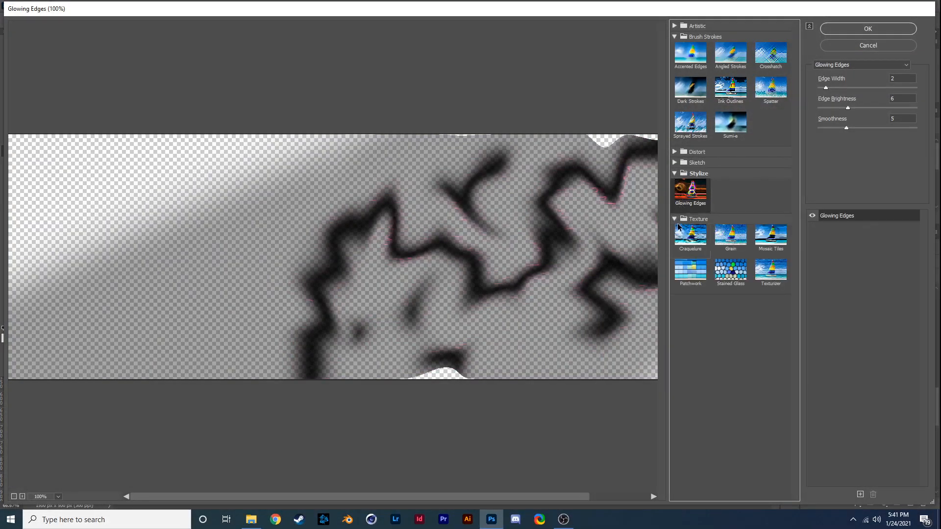
click(675, 163)
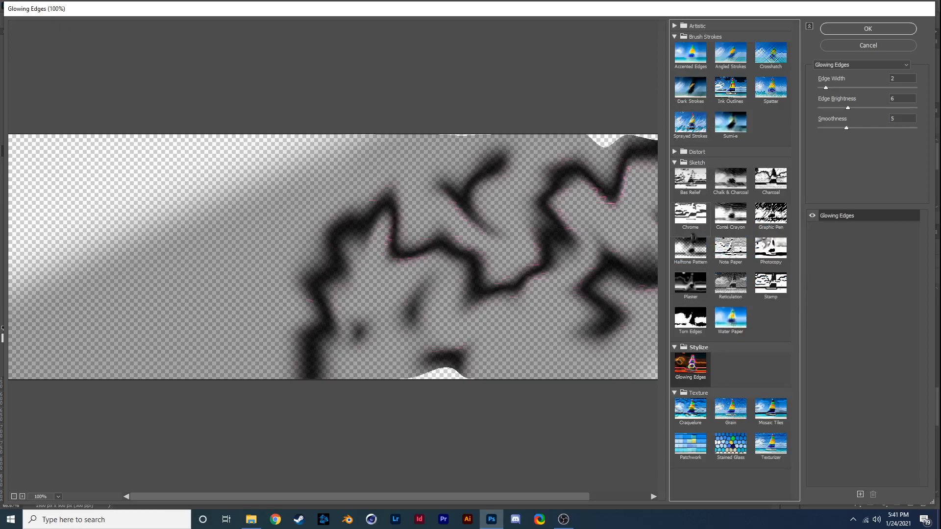
click(690, 214)
drag(872, 88, 735, 108)
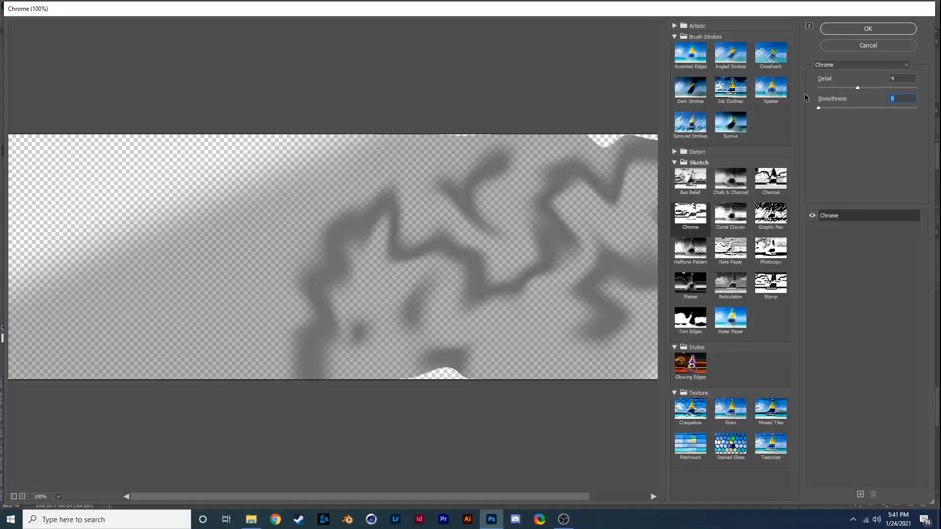
click(867, 30)
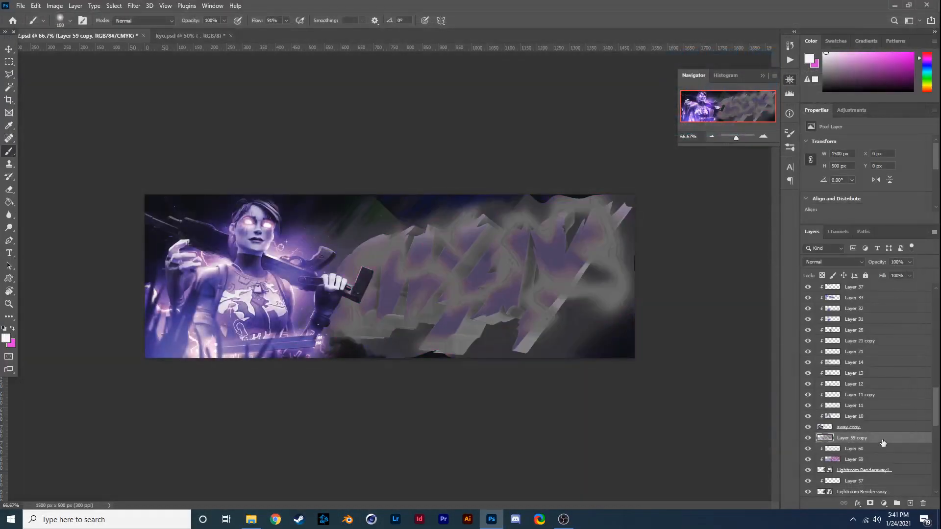
- Clip Layer 59 copy to the lettering and set its blend mode to Luminosity, toggling its visibility to compare
alt+click(878, 440)
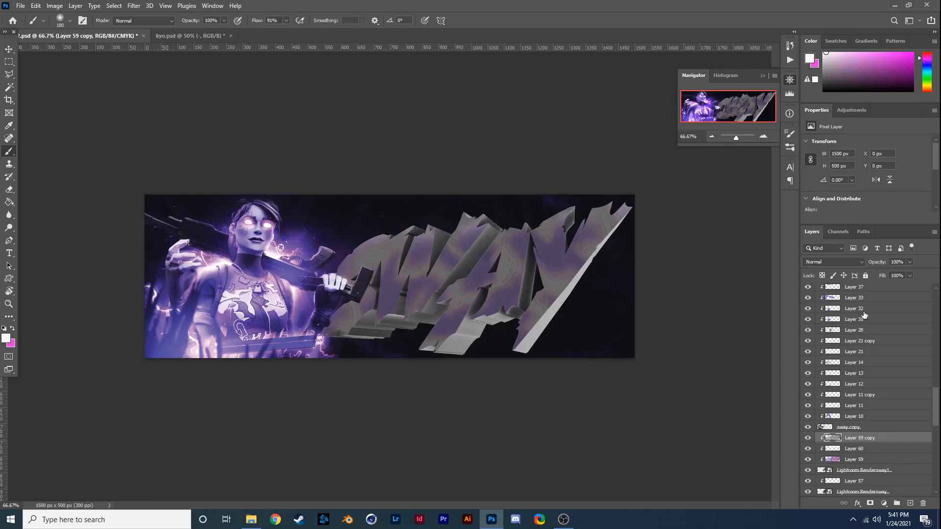
click(832, 263)
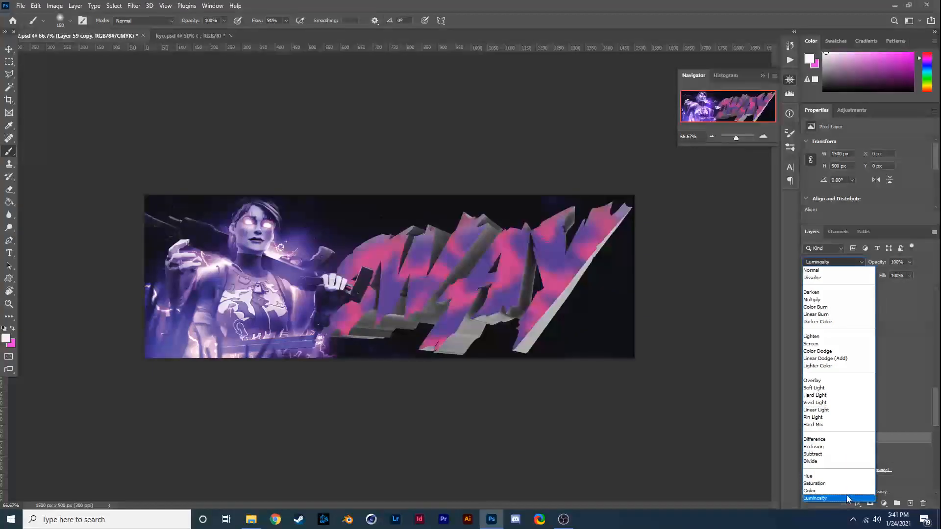
click(821, 499)
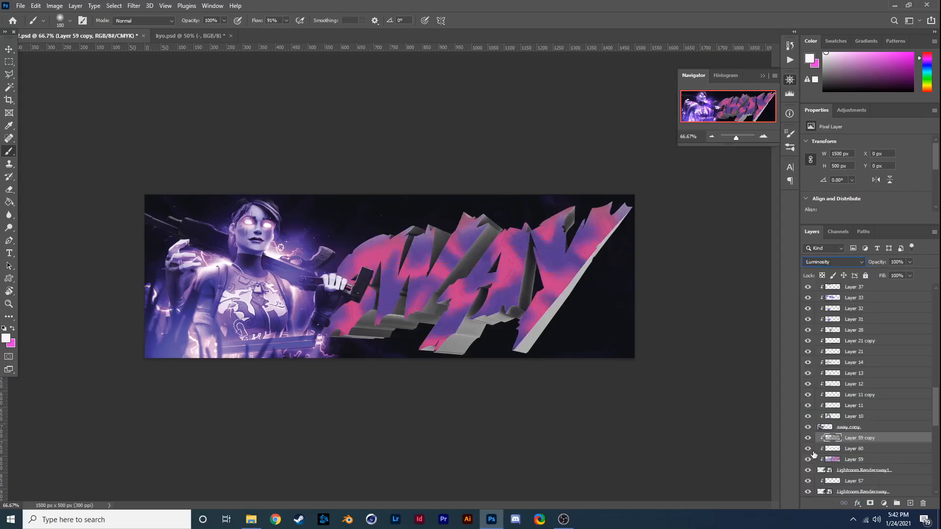
click(808, 439)
click(808, 440)
click(807, 438)
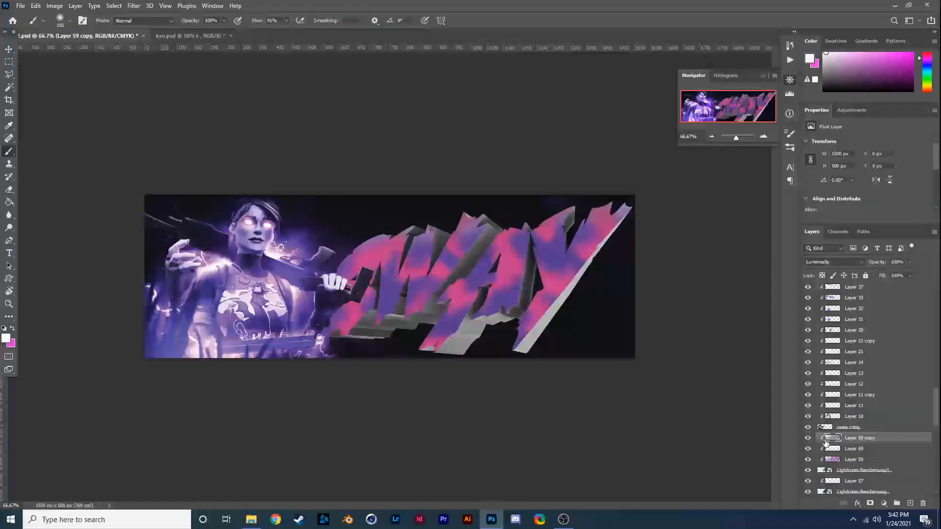
- Set the blend mode of the pink and purple Layer 59 to Color
click(857, 461)
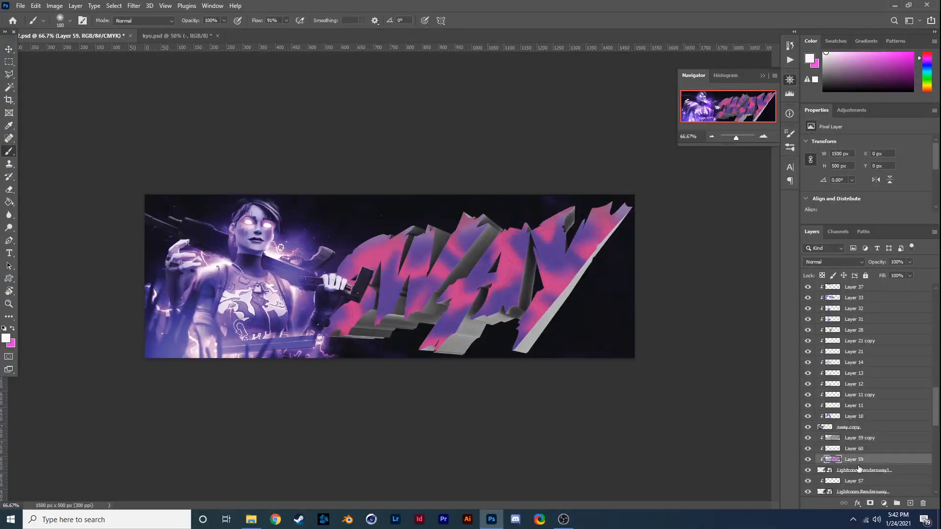
click(820, 262)
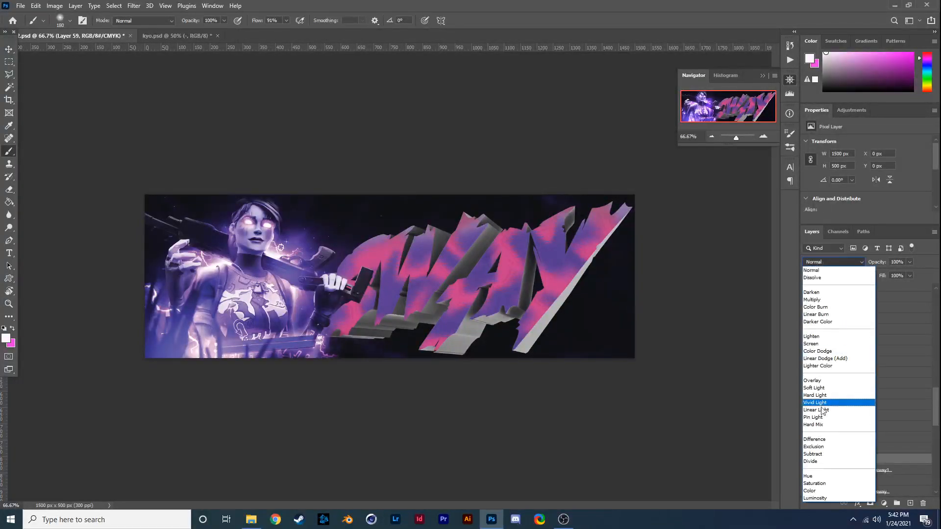
click(809, 491)
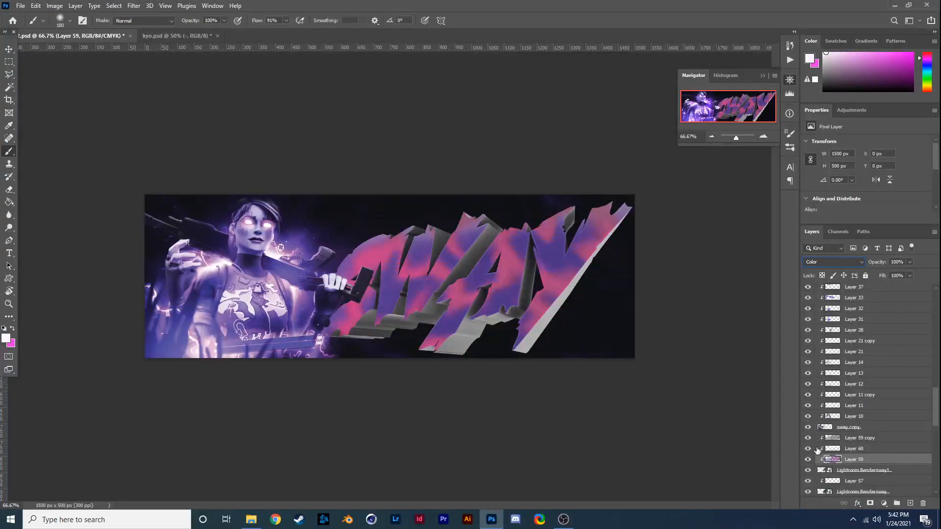
- Duplicate Lightroom Rendersway1 as the clipping base and move the original directly above Layer 59 copy
click(809, 470)
click(809, 470)
click(924, 471)
key(ctrl+j)
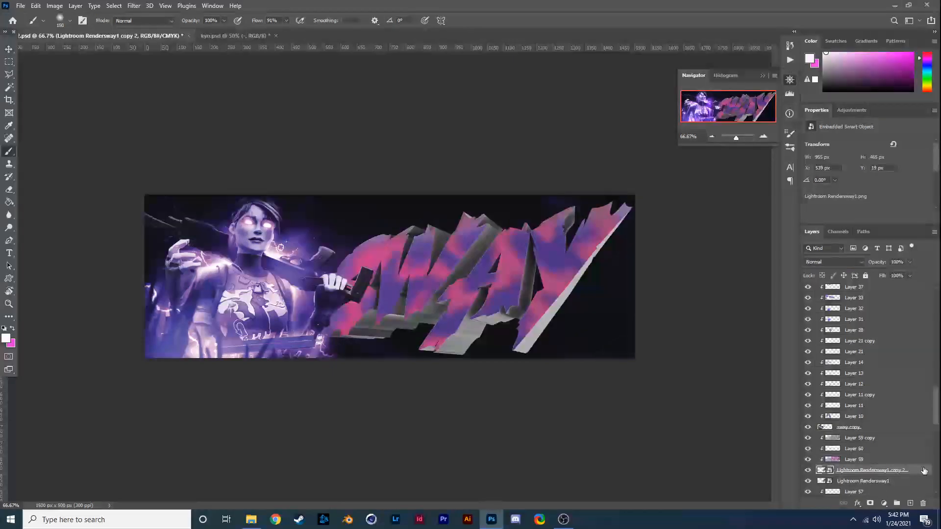
click(852, 483)
drag(853, 482, 855, 433)
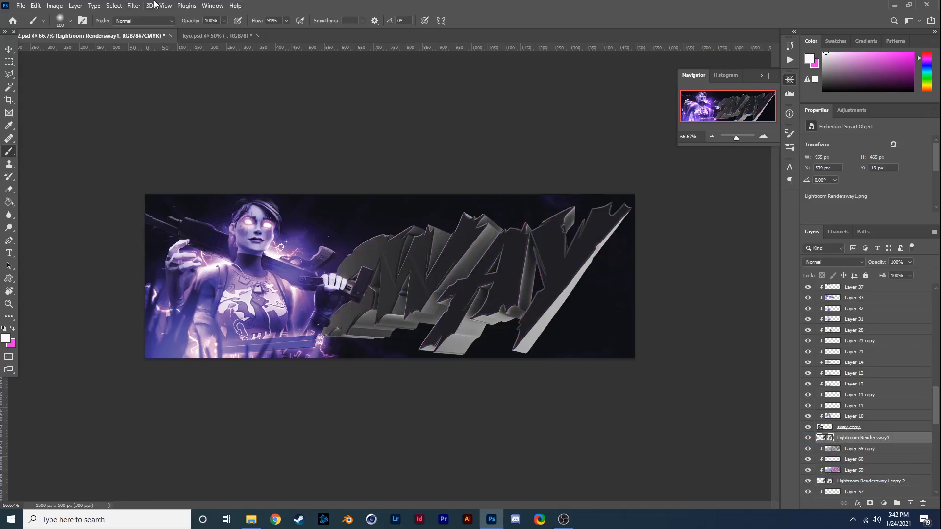
click(134, 5)
mouse_move(173, 134)
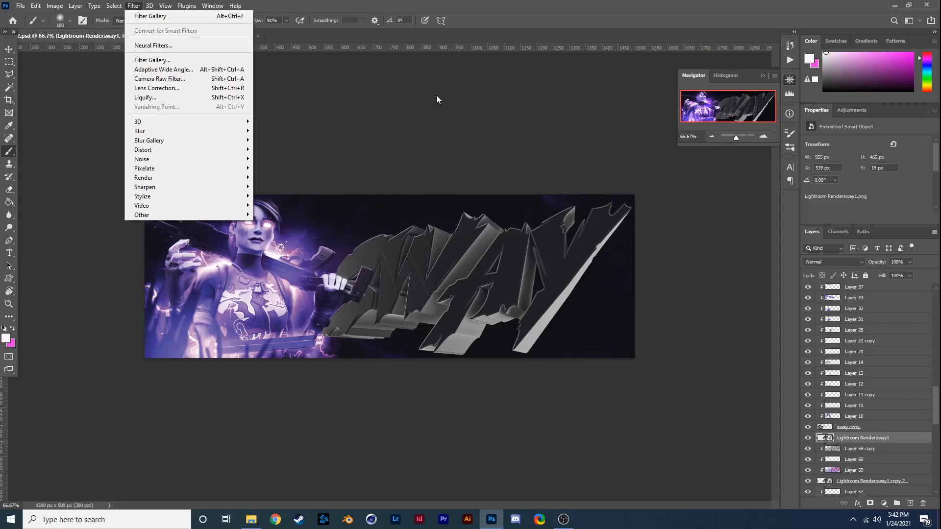
- Hide Lightroom Rendersway1, place a duplicate of Layer 59 above it, and reclip Layer 60 and Layer 59 copy
click(837, 450)
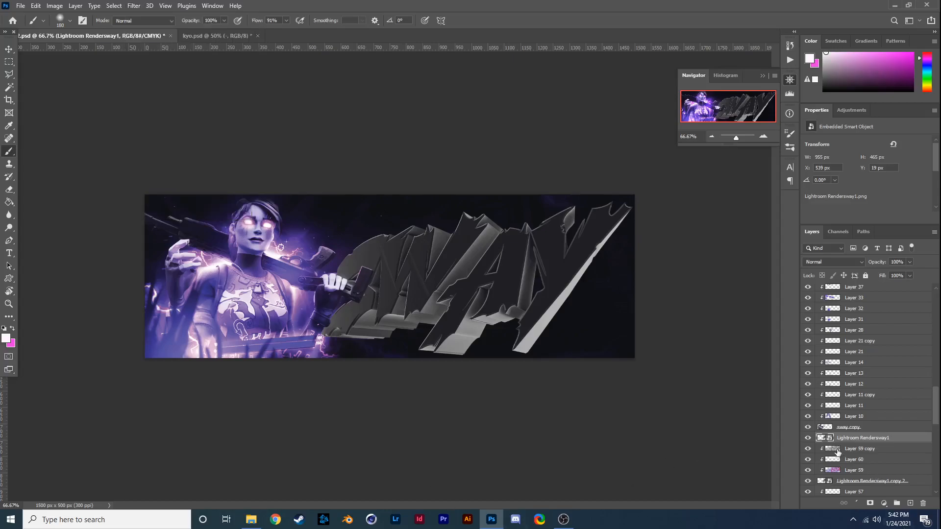
click(807, 438)
drag(837, 450, 841, 472)
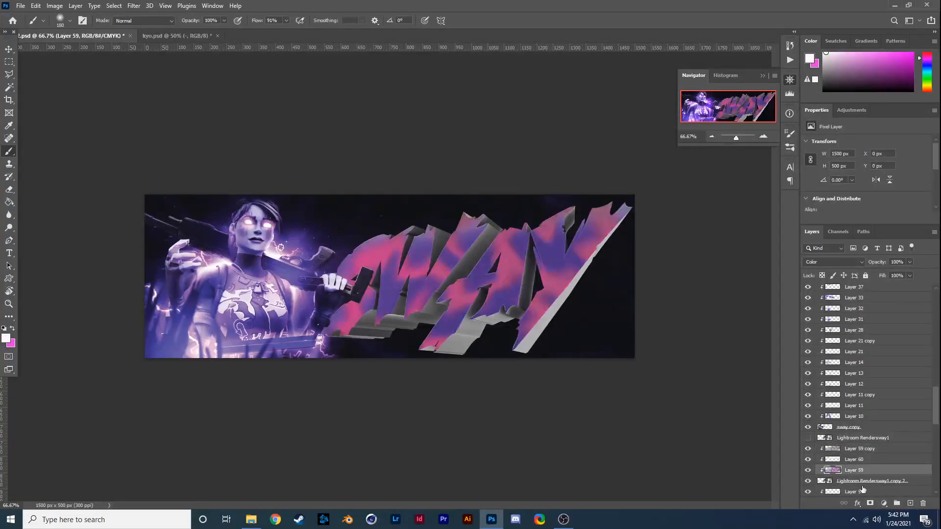
drag(872, 471, 872, 438)
click(861, 470)
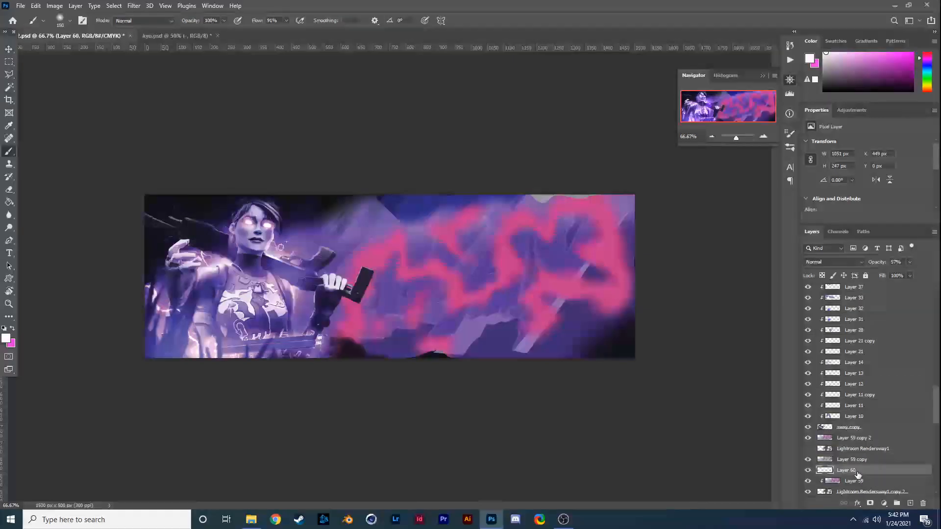
click(860, 459)
- Show Lightroom Rendersway1, clip Layer 59 copy 2 to it and select both layers
click(808, 448)
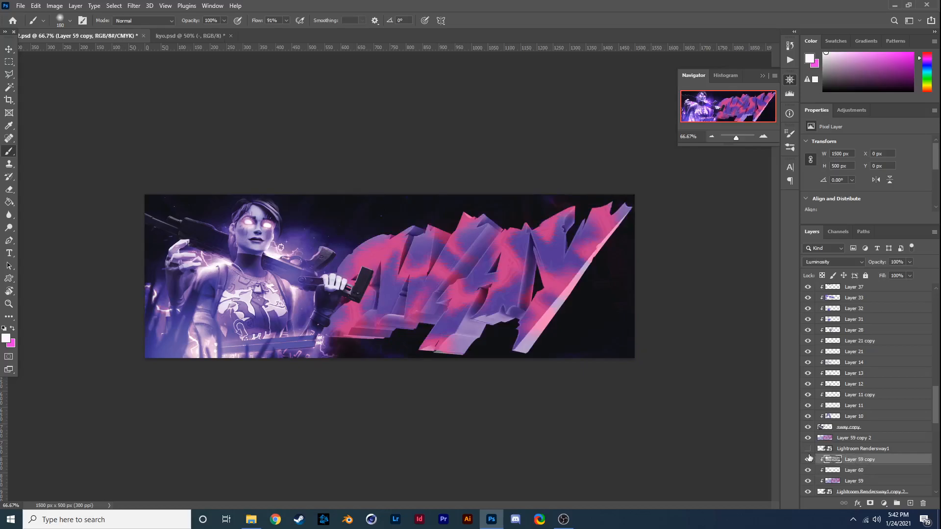
click(842, 438)
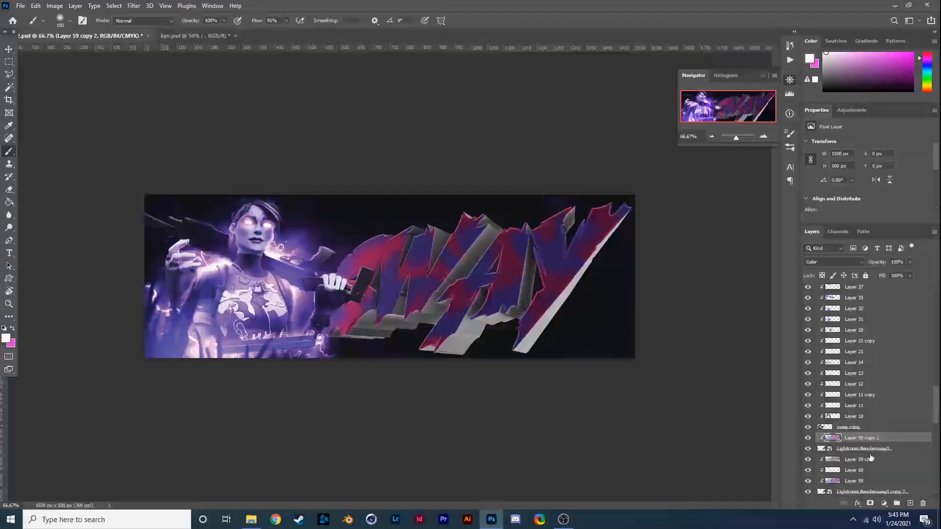
ctrl+click(864, 449)
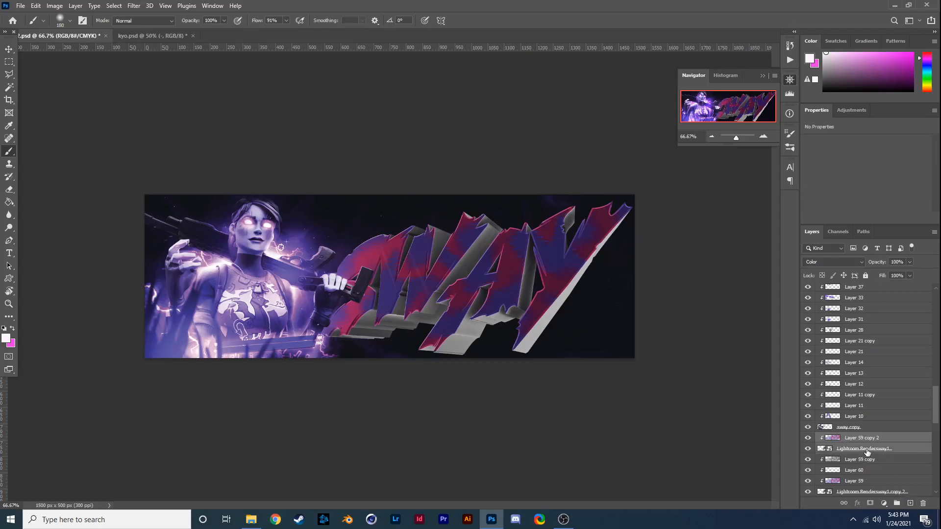
- Turn the two selected layers into one Hard Light smart object with the Chrome filter at detail 4 and smoothness 7
right_click(863, 449)
click(867, 117)
click(133, 5)
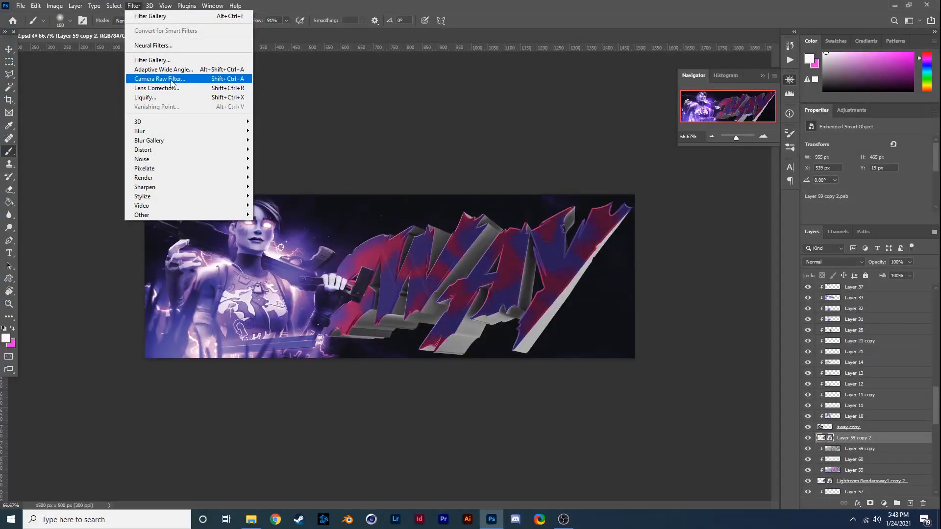
click(156, 60)
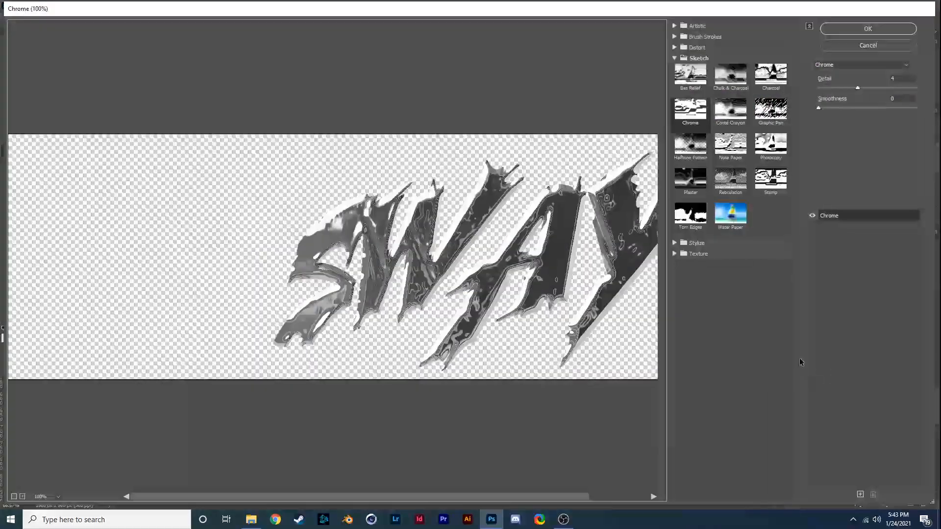
drag(818, 108, 888, 108)
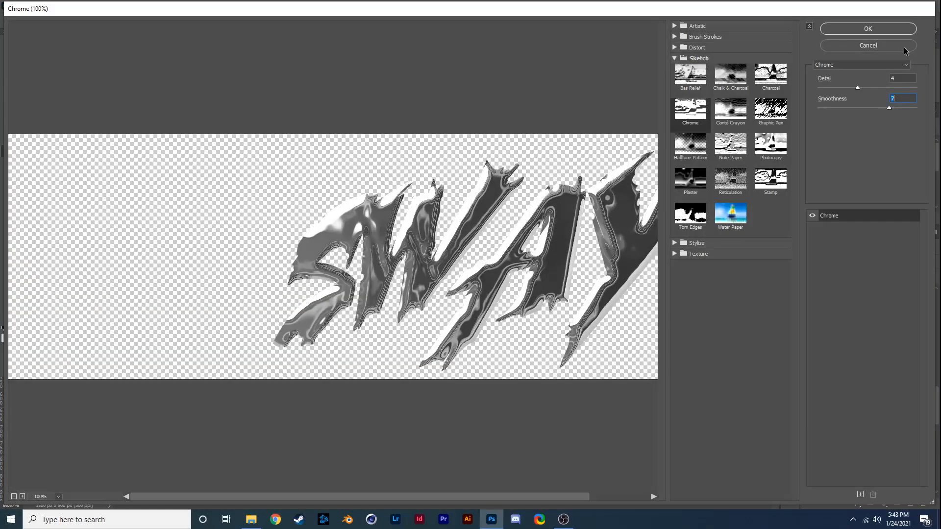
click(900, 30)
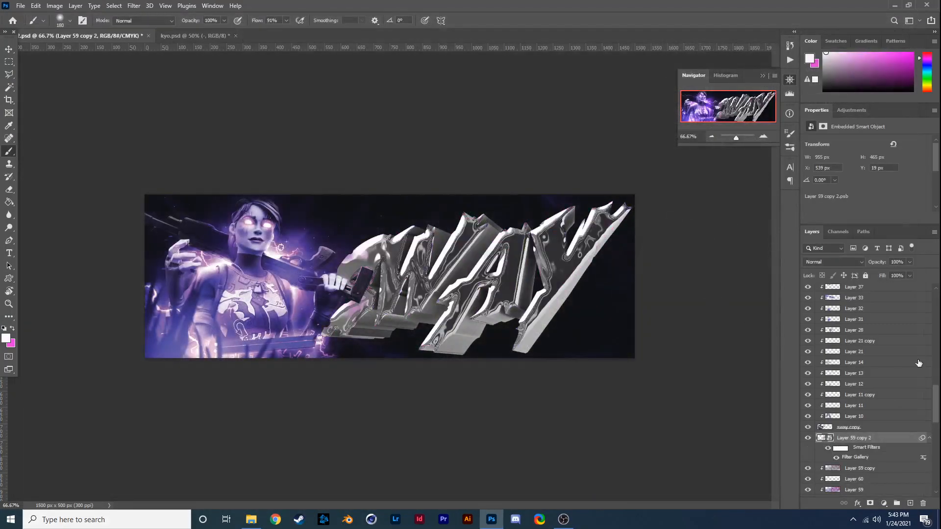
click(817, 260)
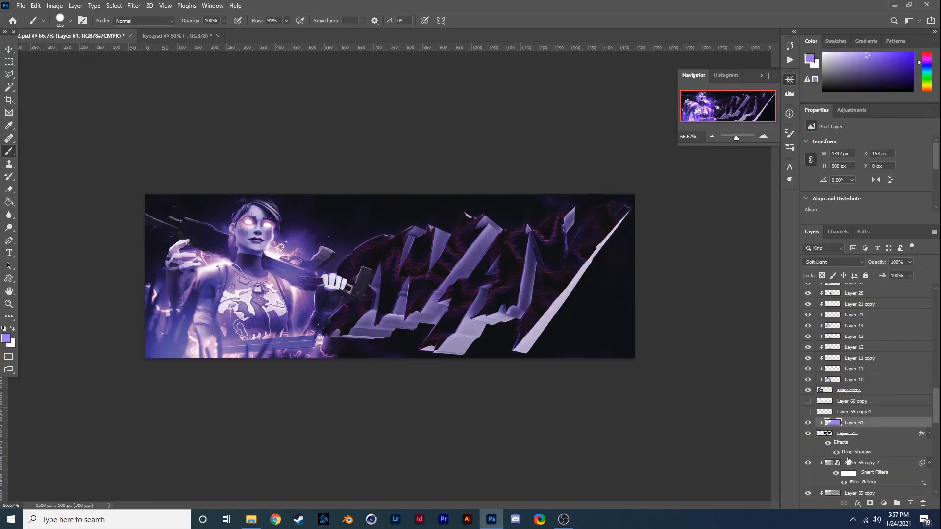
- Add a new clipped layer directly above Layer 59 copy 2
click(854, 441)
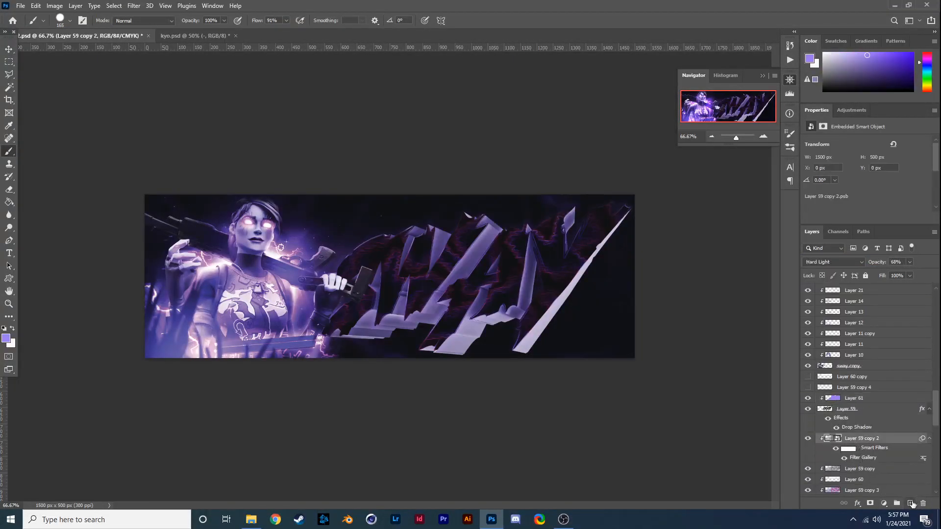
click(910, 503)
alt+click(867, 440)
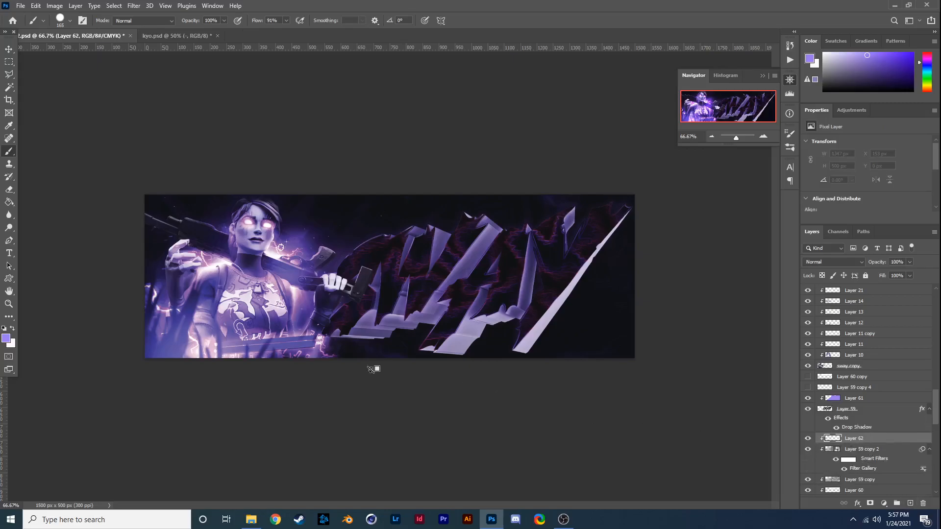
- Paint soft white across the upper part of the SWAY lettering on the new layer and compare the lettering without it
click(13, 330)
click(70, 21)
click(20, 111)
click(299, 218)
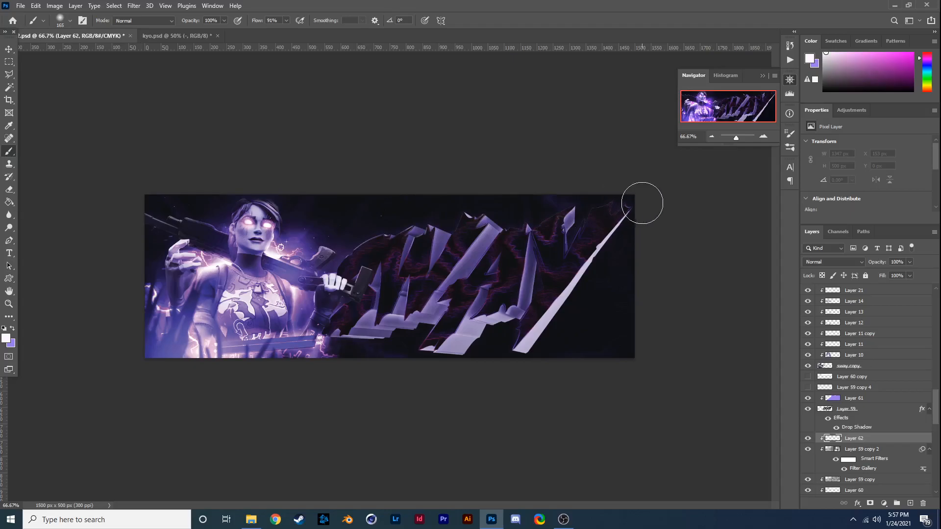
mouse_move(642, 203)
mouse_down()
mouse_move(492, 199)
mouse_move(365, 213)
mouse_up()
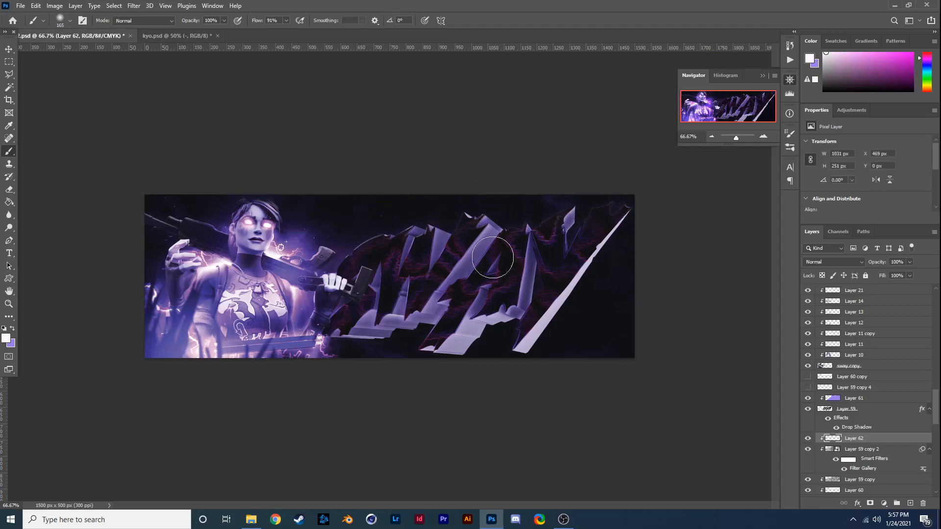
click(807, 439)
click(807, 439)
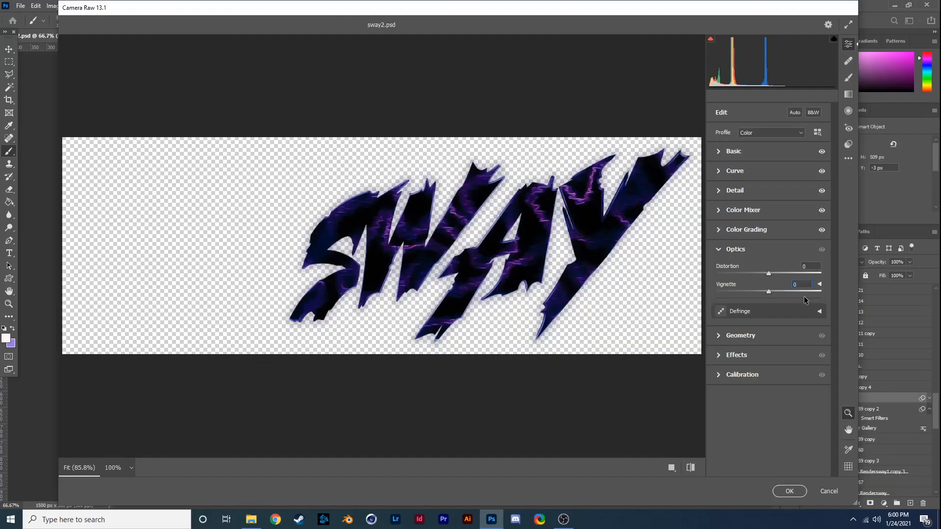
- Adjust the Effects settings for the SWAY lettering in Camera Raw and apply the filter
click(718, 337)
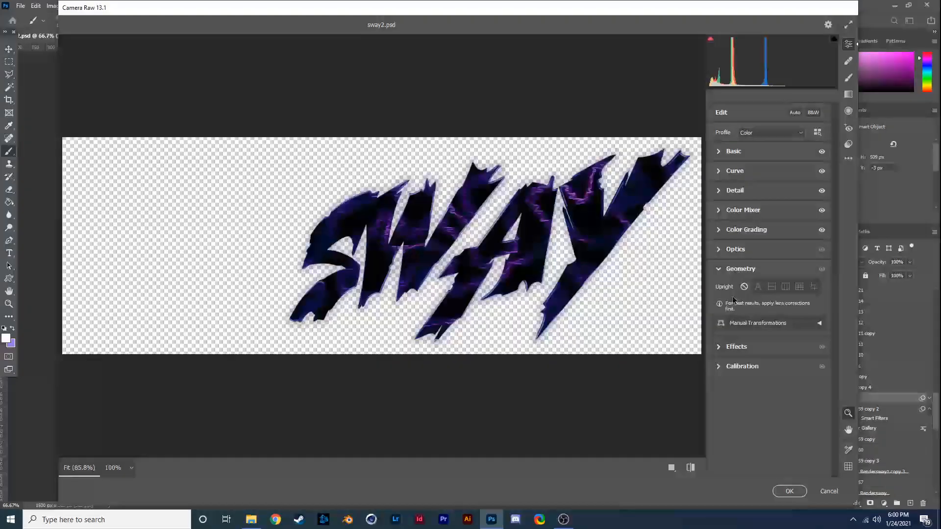
click(735, 351)
click(766, 311)
drag(766, 311, 754, 379)
click(720, 350)
click(789, 491)
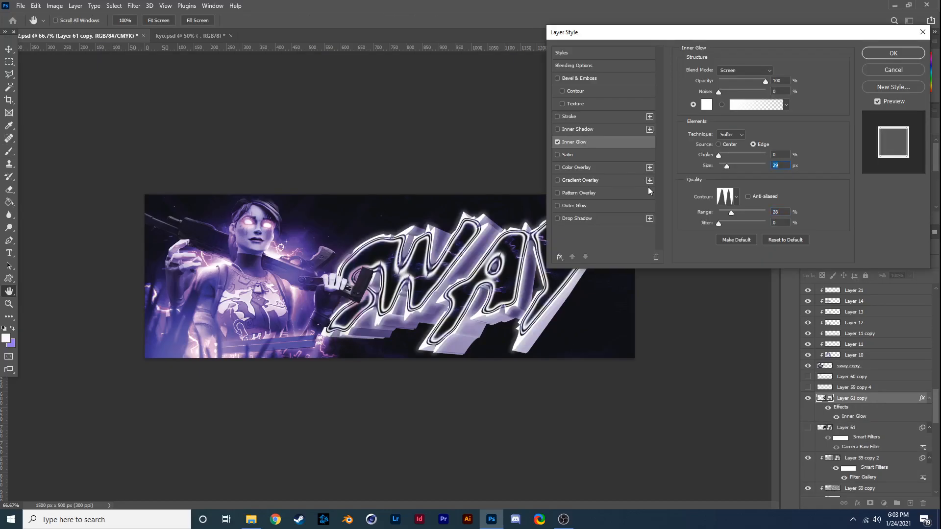
- Try several preset gradients for the inner glow of Layer 61 copy and keep a pink-to-dark one
click(786, 105)
click(720, 141)
scroll(707, 125, down, 6)
click(705, 146)
click(719, 151)
click(705, 135)
click(706, 149)
scroll(707, 147, up, 4)
click(706, 136)
click(718, 151)
click(842, 198)
- Set the inner glow to the Precise technique with a Center source, 23% choke and 44% range
click(728, 135)
click(729, 150)
click(753, 144)
drag(728, 166, 726, 166)
click(718, 144)
drag(731, 213, 739, 213)
drag(726, 166, 727, 166)
mouse_move(766, 81)
mouse_down()
mouse_move(749, 81)
mouse_move(766, 81)
mouse_up()
drag(718, 155, 729, 155)
click(753, 144)
click(727, 144)
- Add a gradient overlay to Layer 61 copy using a blue-to-purple preset from the Purples group
click(580, 180)
click(750, 93)
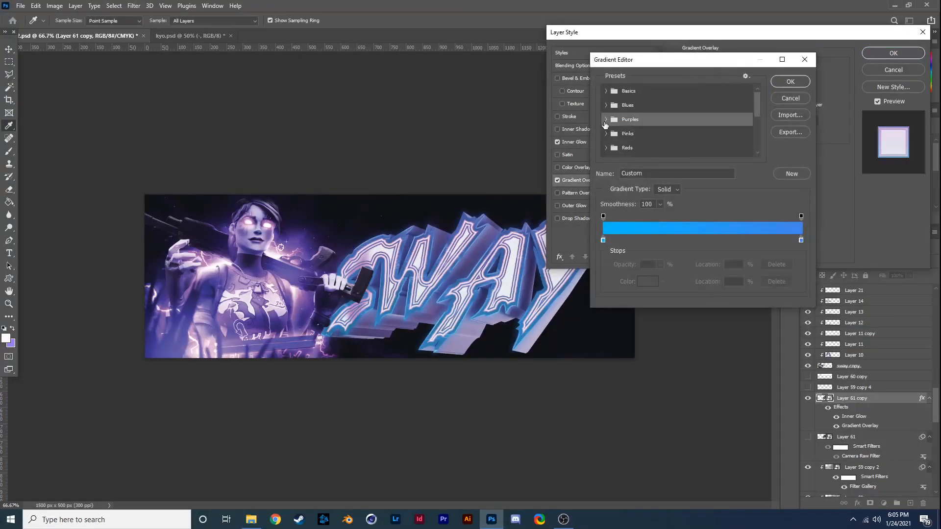
click(606, 120)
scroll(681, 134, down, 1)
click(681, 142)
click(744, 129)
click(732, 131)
click(740, 113)
click(697, 113)
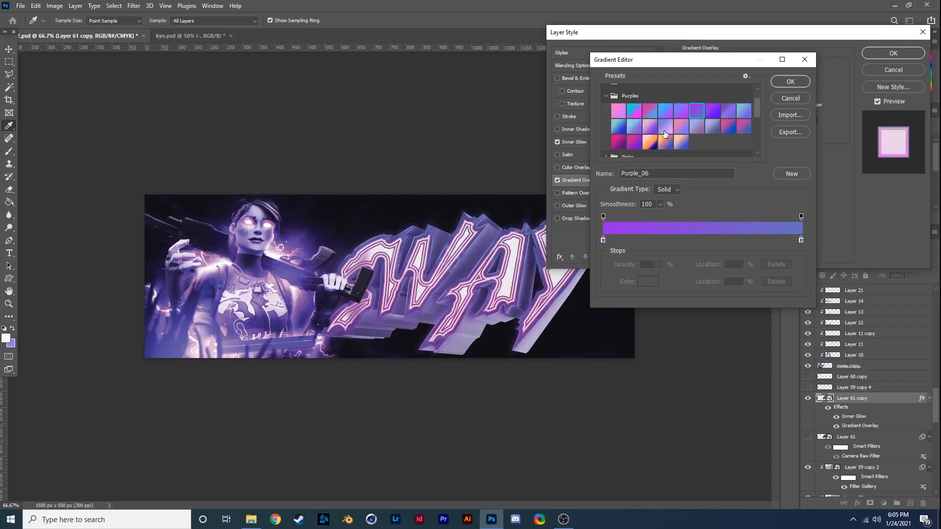
click(681, 116)
click(790, 82)
- Add a Bevel & Emboss to Layer 61 copy with the Chisel Hard technique and 1000% depth
click(578, 78)
click(739, 81)
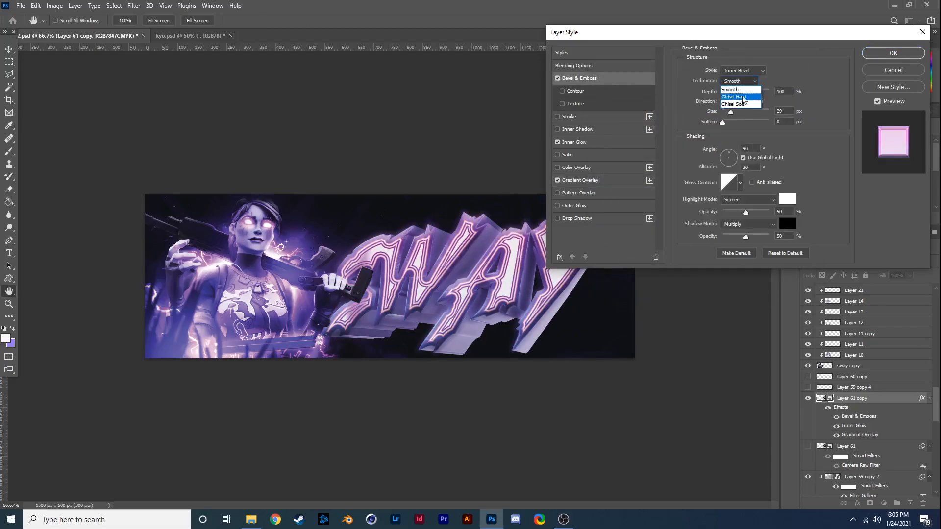
click(737, 91)
drag(728, 92, 725, 112)
click(892, 53)
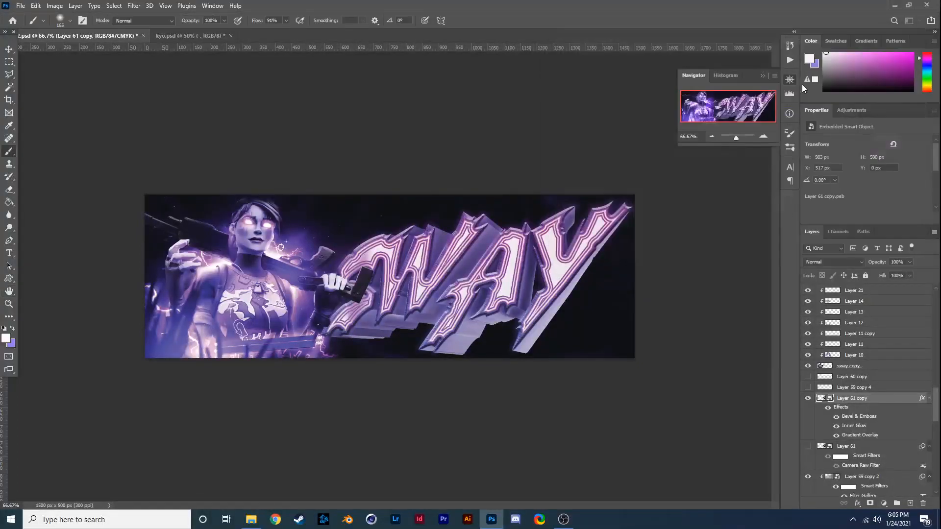
- Set the bevel's highlight opacity to 100% and its shadow to dark red at 60% opacity
double_click(859, 416)
click(770, 213)
click(756, 237)
click(787, 224)
drag(789, 93, 860, 52)
click(901, 51)
click(751, 236)
- Set the bevel size to 1 px and give it the triple-peak gloss contour
drag(725, 113, 720, 106)
click(740, 182)
click(718, 221)
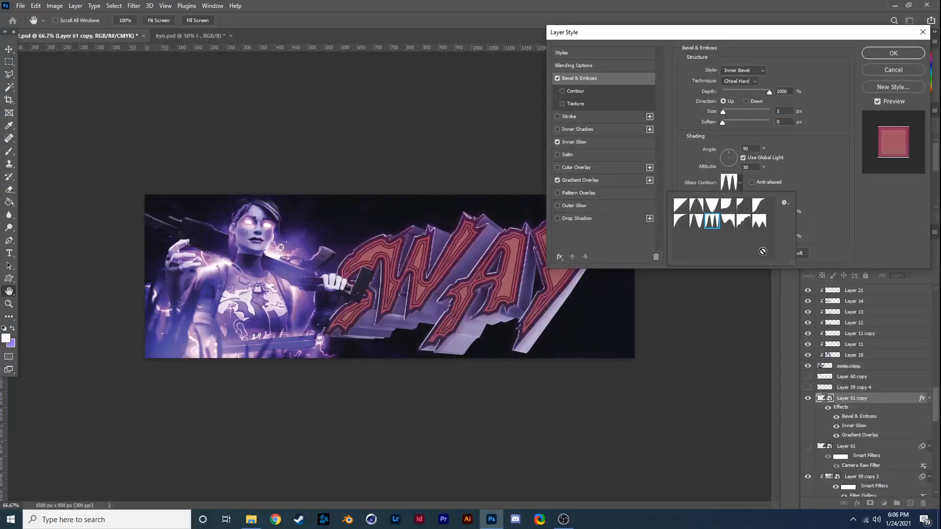
click(775, 176)
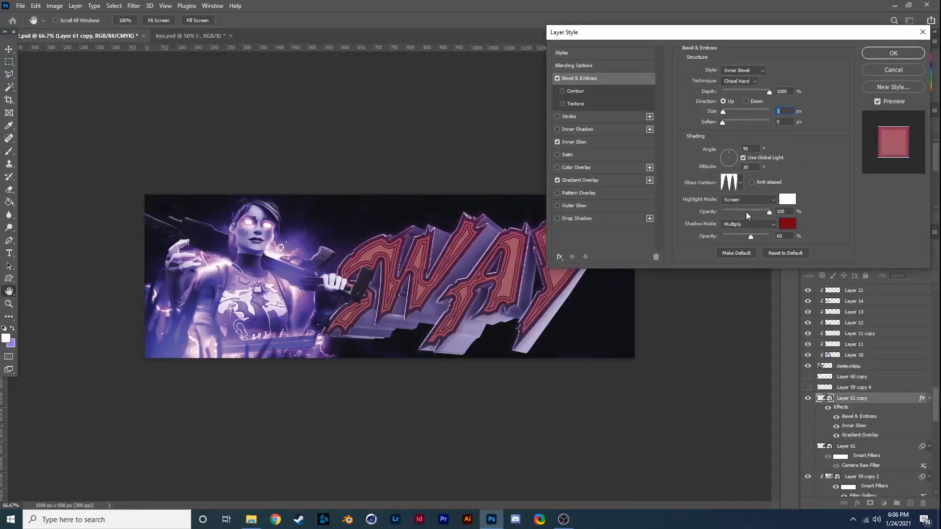
- Change the bevel's shadow colour to blue and set its size to 28 px and soften to 16 px
click(787, 224)
click(766, 161)
click(888, 48)
drag(723, 113, 732, 115)
click(734, 98)
- Set the inner glow opacity to 51% and the bevel's lighting angle to 168°
drag(604, 32, 551, 31)
click(539, 140)
drag(712, 29, 836, 6)
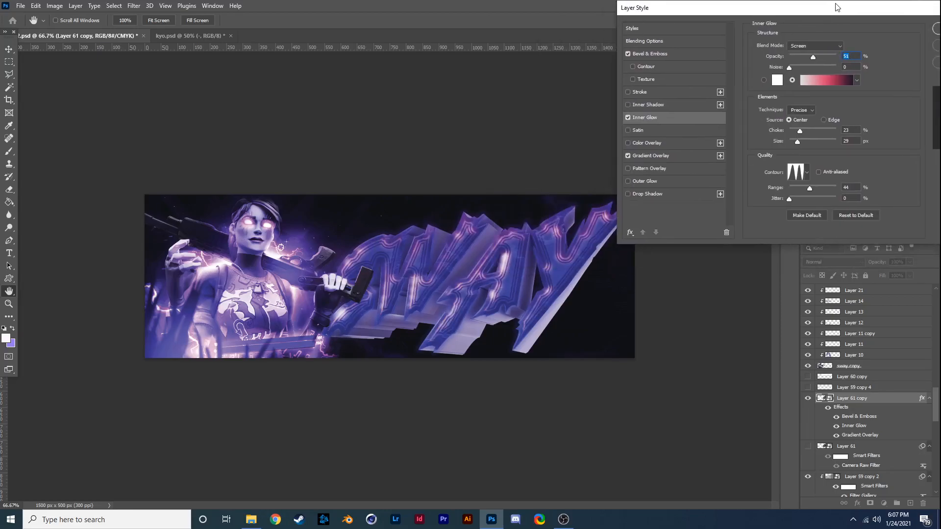
drag(745, 8, 641, 43)
click(547, 89)
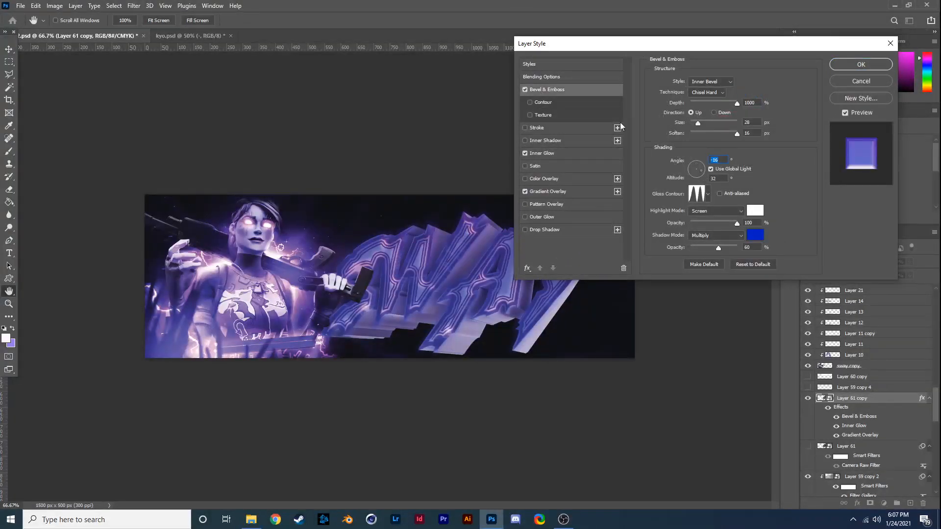
click(691, 169)
drag(730, 48, 789, 39)
- Try a stroke effect on Layer 61 copy
click(595, 119)
click(584, 119)
mouse_move(748, 72)
mouse_down()
mouse_move(761, 87)
mouse_move(752, 87)
mouse_up()
- Add a color overlay to Layer 61 copy, choose its colour and blend mode, and open the gradient overlay settings
click(603, 170)
click(808, 73)
click(294, 337)
click(902, 51)
click(751, 73)
click(759, 249)
drag(778, 41, 853, 47)
drag(719, 43, 553, 42)
click(529, 188)
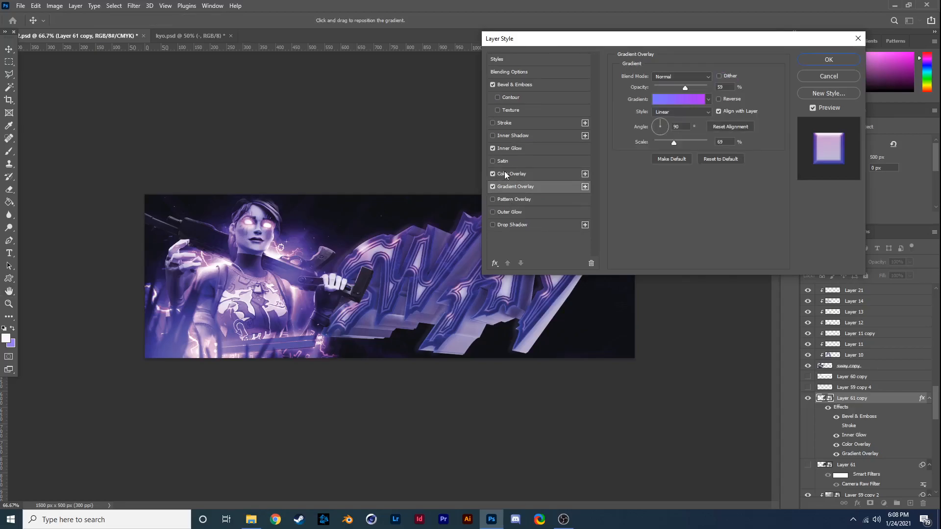
- Add an inner shadow to Layer 61 copy with a size of 221 px and the triple-peak contour
click(513, 135)
drag(662, 143, 696, 143)
click(671, 174)
click(647, 216)
drag(651, 39, 707, 53)
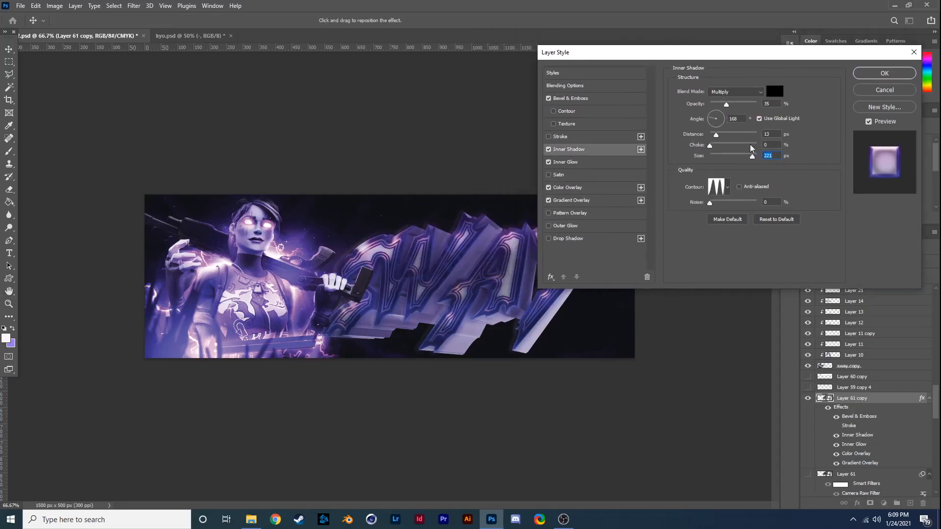
- Set the inner shadow's colour to magenta and its opacity to 63%
click(774, 92)
click(805, 74)
click(814, 151)
click(777, 137)
click(902, 51)
drag(727, 105, 739, 104)
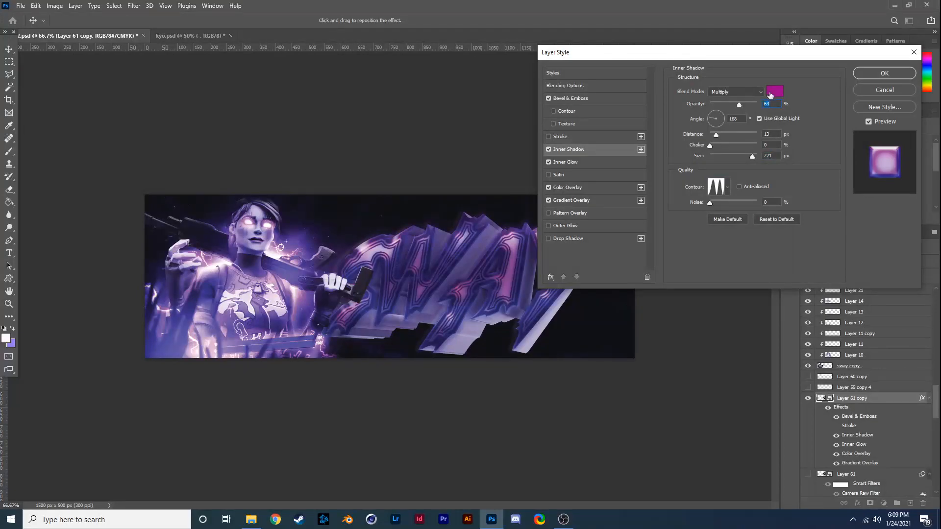
- Change the inner shadow's colour to light lavender
click(772, 92)
click(774, 157)
click(758, 137)
click(815, 100)
click(757, 150)
drag(771, 36, 830, 33)
key(Return)
- Set the inner shadow to Linear Dodge (Add) with 14% opacity, 30000 px distance and 15% choke
drag(710, 145, 731, 134)
click(549, 149)
click(548, 149)
click(736, 92)
click(730, 188)
drag(725, 52, 829, 52)
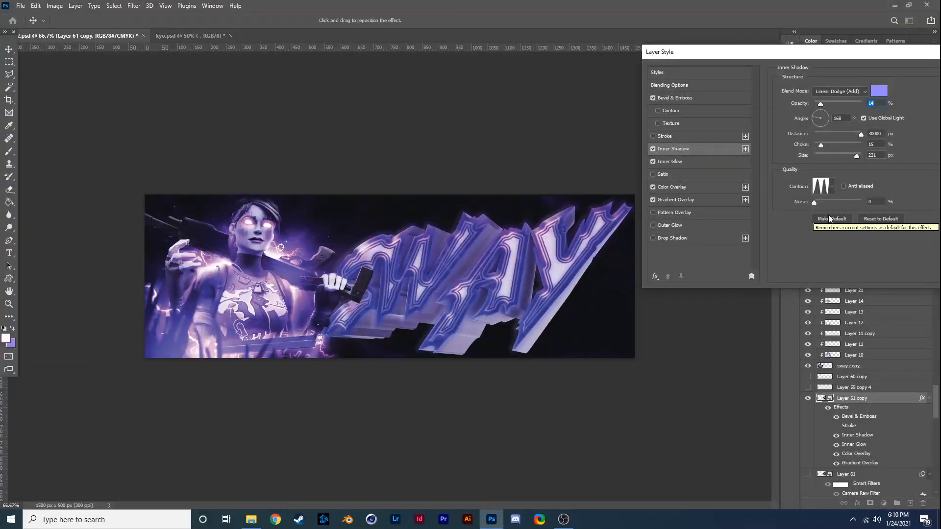
- Pick another blend mode and colour for the inner shadow, comparing the lettering with the effect off
click(839, 91)
click(843, 205)
click(652, 149)
click(652, 150)
click(879, 91)
drag(687, 334, 687, 404)
click(773, 282)
- Add a white satin effect to Layer 61 copy in Overlay mode at 100% opacity with the triple-peak contour
click(663, 174)
drag(838, 104, 928, 93)
click(832, 160)
click(799, 197)
click(879, 91)
click(547, 278)
click(772, 283)
click(839, 91)
click(818, 208)
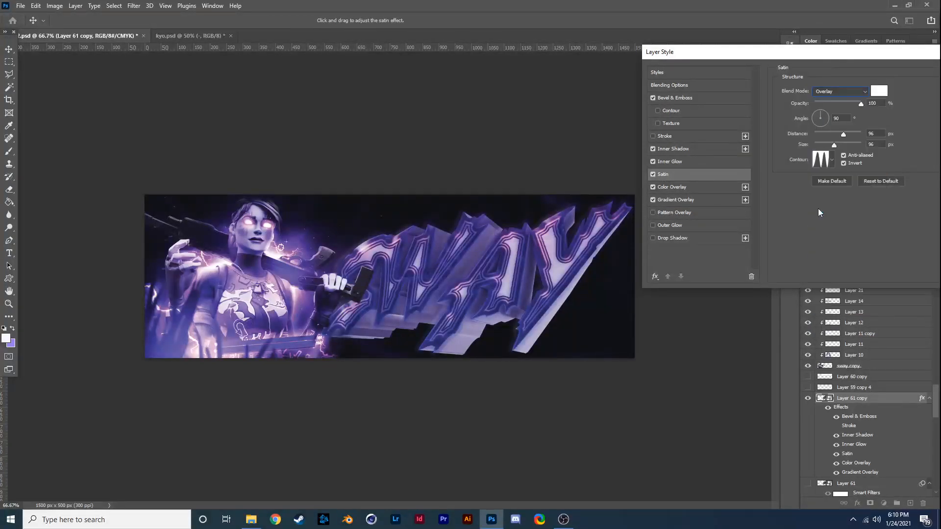
- Set the satin size to 57 px and opacity to 39%, comparing the lettering with the effect off
mouse_move(834, 145)
mouse_down()
mouse_move(817, 146)
mouse_move(829, 147)
mouse_up()
drag(861, 104, 832, 103)
click(653, 175)
click(653, 175)
- Make the satin black in Soft Light mode with a distance of 181 px and a size of 0 px
click(879, 92)
drag(687, 290, 687, 413)
click(773, 282)
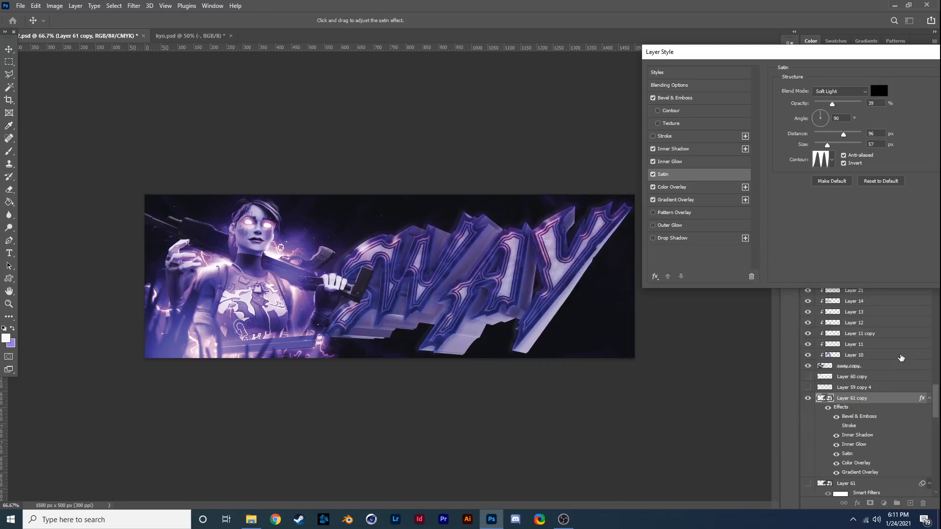
drag(843, 134, 814, 145)
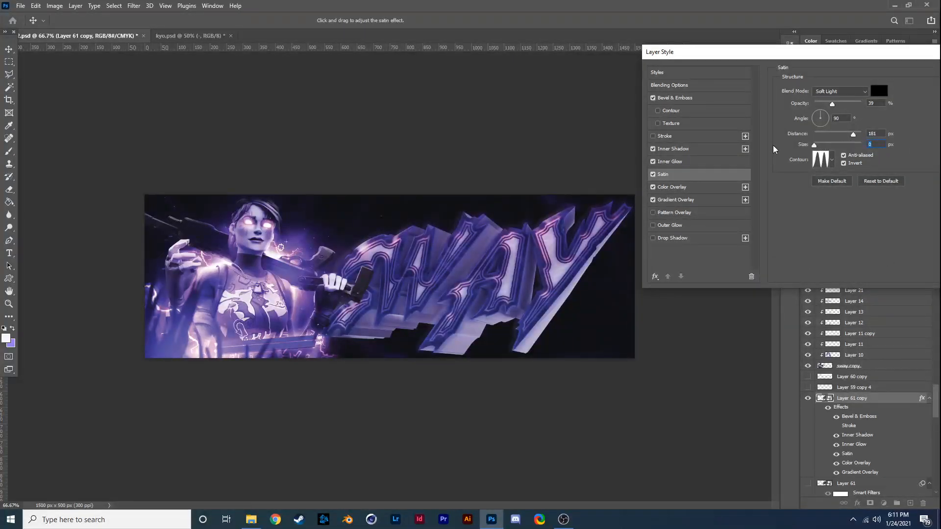
- Try an outer glow on the Layer 61 copy lettering with an adjusted size, and switch it off
click(692, 221)
click(826, 154)
click(821, 170)
drag(822, 176, 813, 173)
click(652, 226)
- Add a purple drop shadow to Layer 61 copy at 100% opacity, adjusting its size
click(671, 240)
click(880, 92)
drag(692, 394, 692, 368)
mouse_move(623, 364)
mouse_down()
mouse_move(654, 357)
mouse_move(633, 375)
mouse_up()
click(772, 283)
click(832, 104)
drag(821, 156, 879, 105)
- Give the drop shadow a different contour and the Color Dodge blend mode, comparing it with the effect off, and apply the layer style
click(653, 238)
click(652, 238)
click(653, 238)
click(653, 238)
click(832, 186)
click(805, 214)
click(837, 92)
click(833, 219)
click(660, 238)
click(839, 92)
click(836, 181)
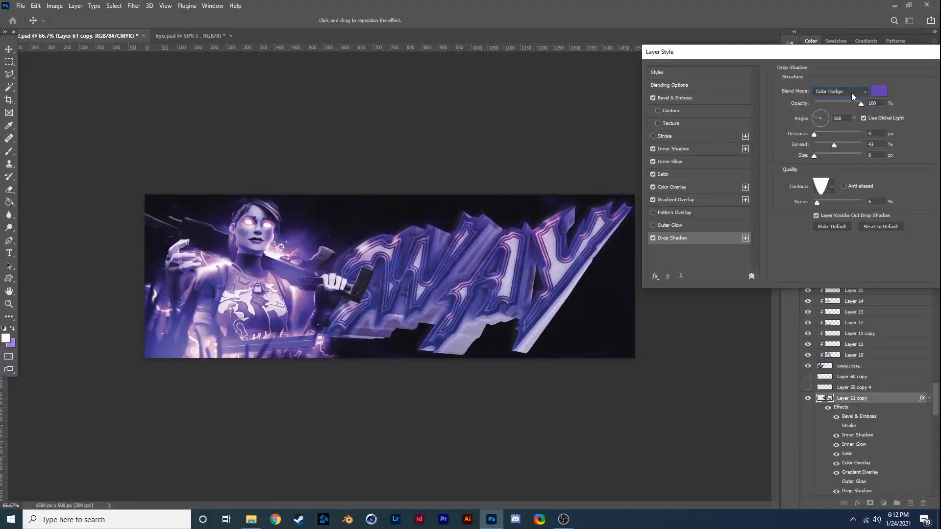
key(Return)
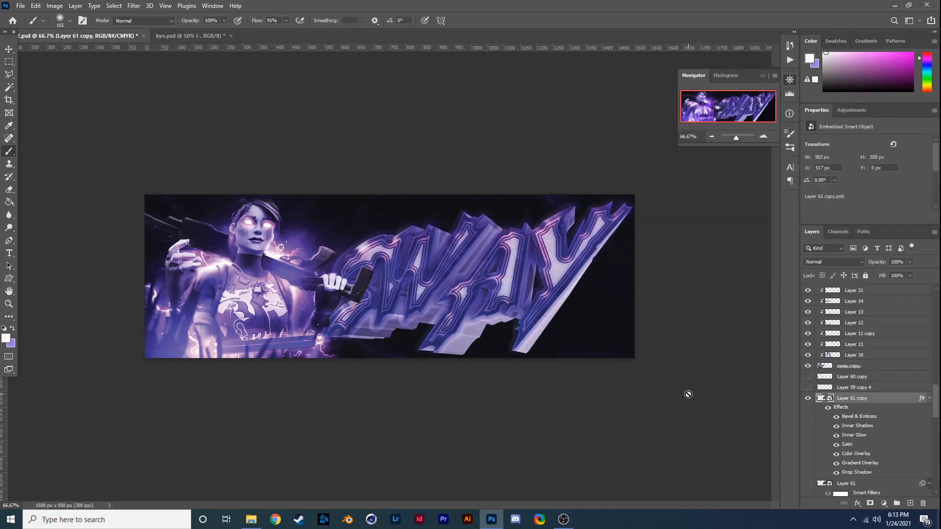
- Add a clipped layer directly above Layer 57 and paint black across the SWAY lettering
scroll(881, 370, down, 3)
click(808, 450)
click(808, 451)
click(855, 441)
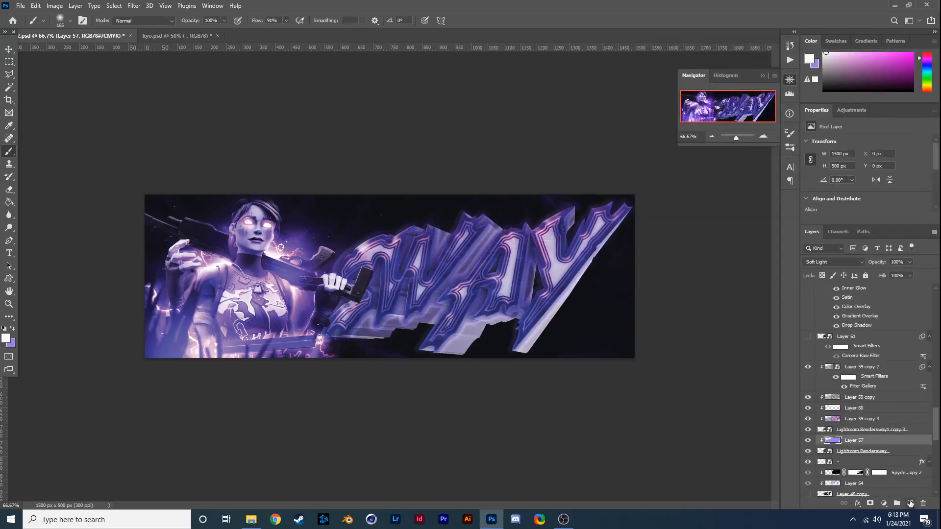
click(910, 503)
alt+click(853, 446)
click(5, 338)
click(773, 284)
drag(358, 314, 499, 294)
click(69, 21)
- Add another empty layer above Layer 62 and compare blend modes, including Overlay, for the black paint on Layer 62
click(833, 262)
click(828, 416)
click(910, 503)
click(877, 449)
click(834, 262)
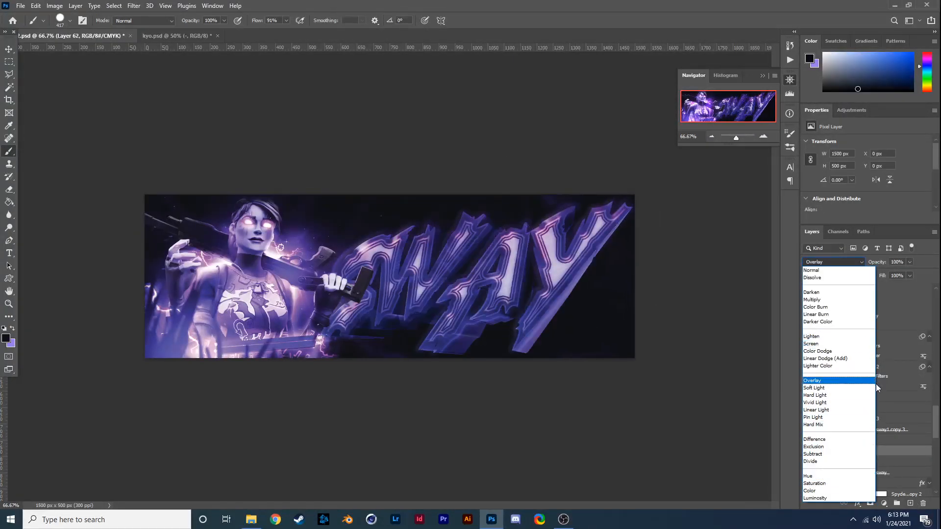
click(856, 417)
- Add a white inner glow in Overlay mode to the Lightroom Rendersway layer below Layer 57, comparing it with the effect off
double_click(848, 459)
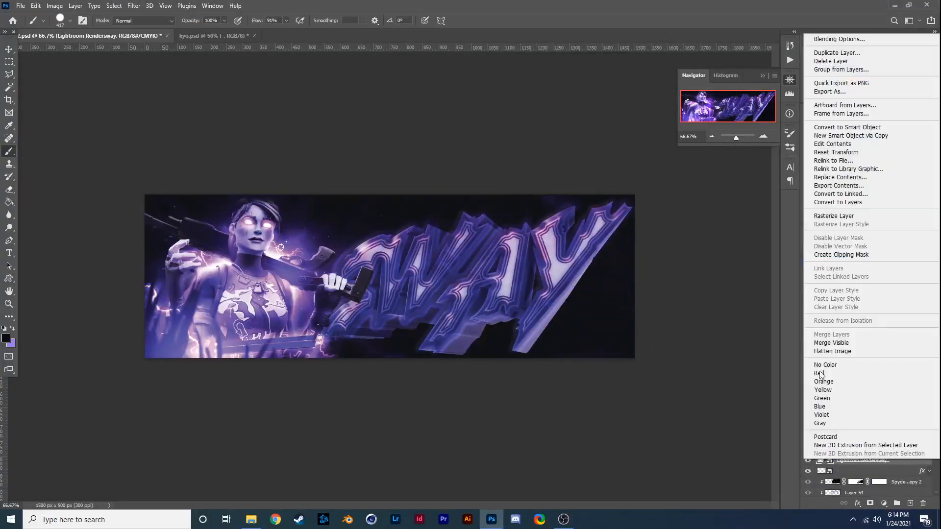
click(856, 189)
click(795, 219)
click(854, 74)
click(860, 63)
click(851, 181)
click(677, 135)
click(677, 135)
click(826, 97)
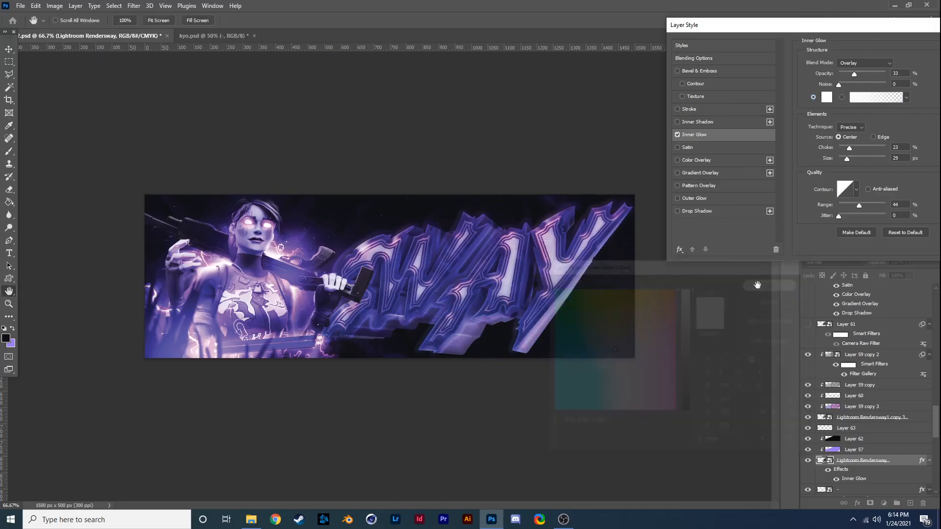
click(759, 285)
- Set the inner glow to 100% opacity and 8 px size, comparing the edge source with the center source
drag(854, 75, 887, 75)
drag(846, 159, 843, 159)
click(873, 137)
click(838, 138)
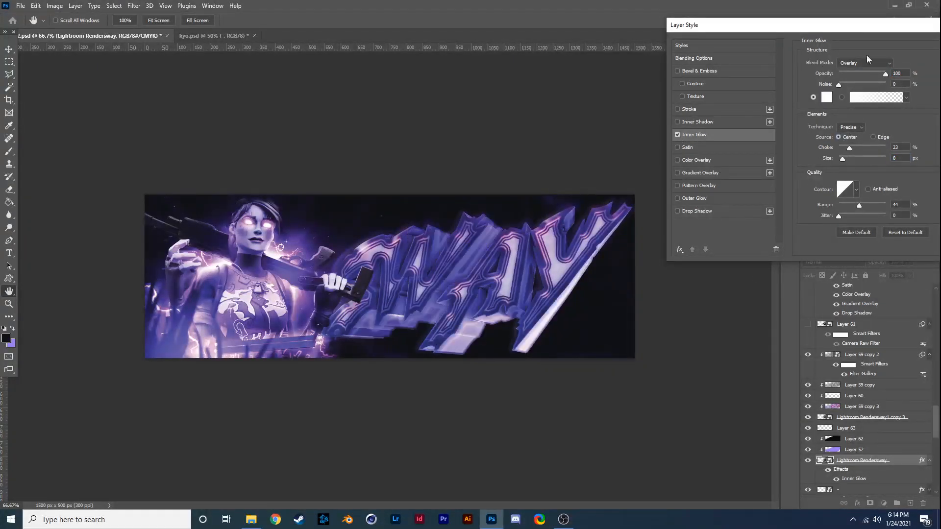
- Change the inner glow's colour to near-black and set its choke to 68% and size to 2 px
click(827, 98)
click(619, 240)
click(760, 285)
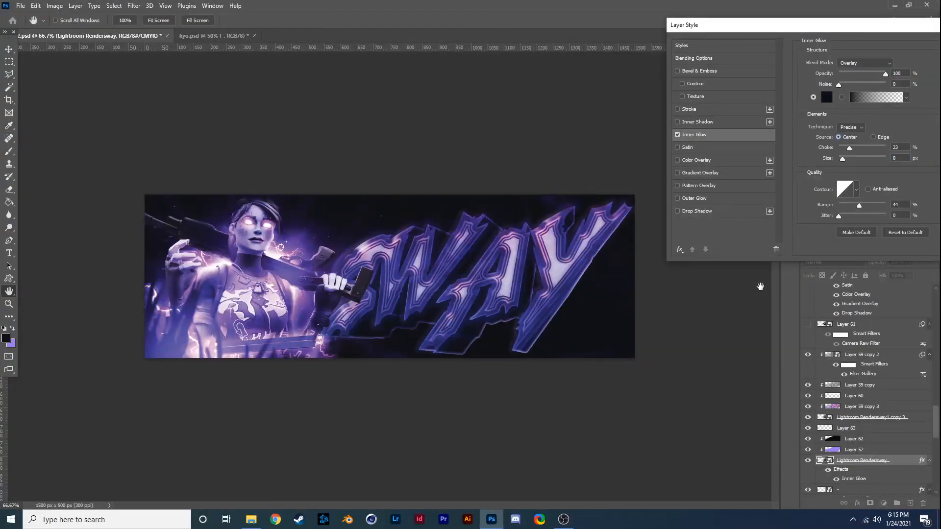
drag(842, 159, 885, 148)
drag(843, 159, 839, 159)
click(870, 146)
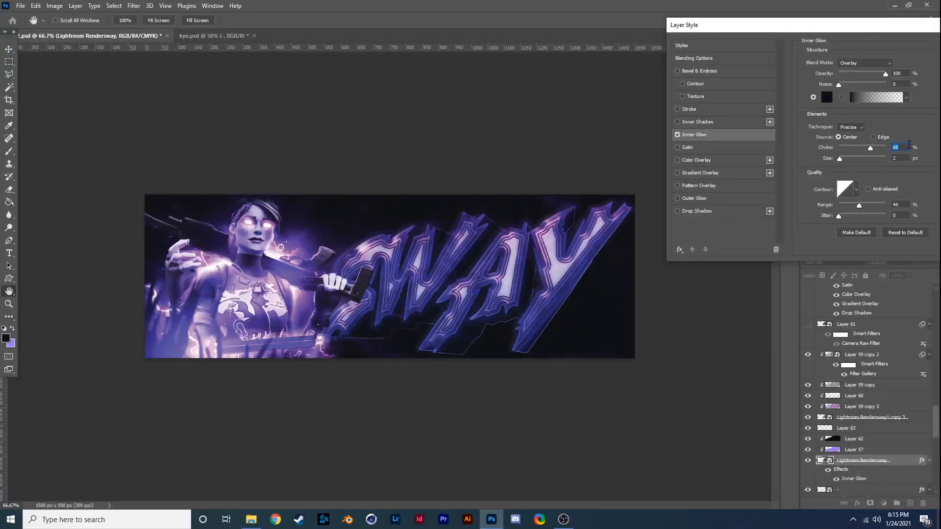
- Set the inner glow's size to 3 px with a black sampled from the banner's dark background, and apply the style
mouse_move(885, 74)
mouse_down()
mouse_move(864, 73)
mouse_move(887, 74)
mouse_up()
drag(840, 158, 868, 168)
text(3)
click(827, 100)
click(402, 200)
click(403, 200)
click(771, 283)
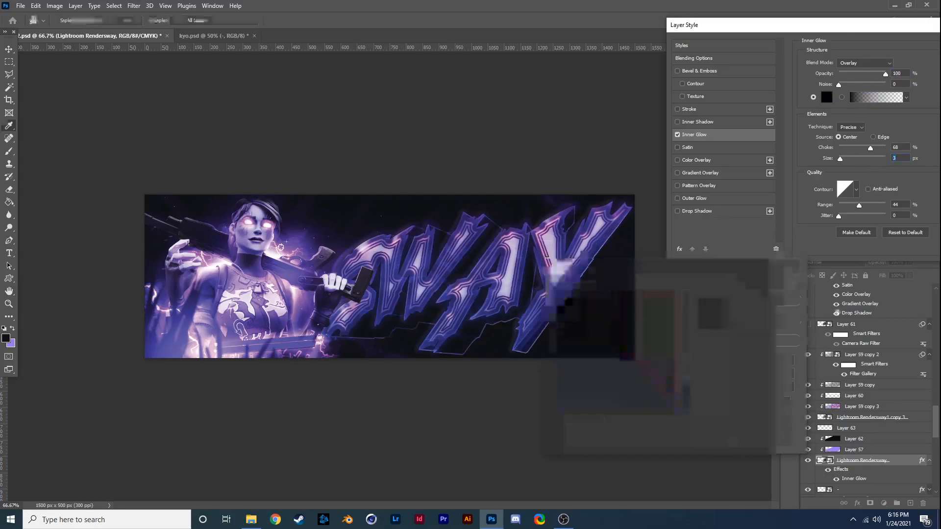
key(Return)
- Add a new layer above Layer 59 copy 2 and test light purple soft brush strokes over the lettering, undoing them
click(861, 358)
click(910, 503)
key(x)
click(373, 271)
key(ctrl+z)
click(70, 21)
click(357, 254)
click(565, 229)
click(561, 304)
key(ctrl+z)
key(ctrl+z)
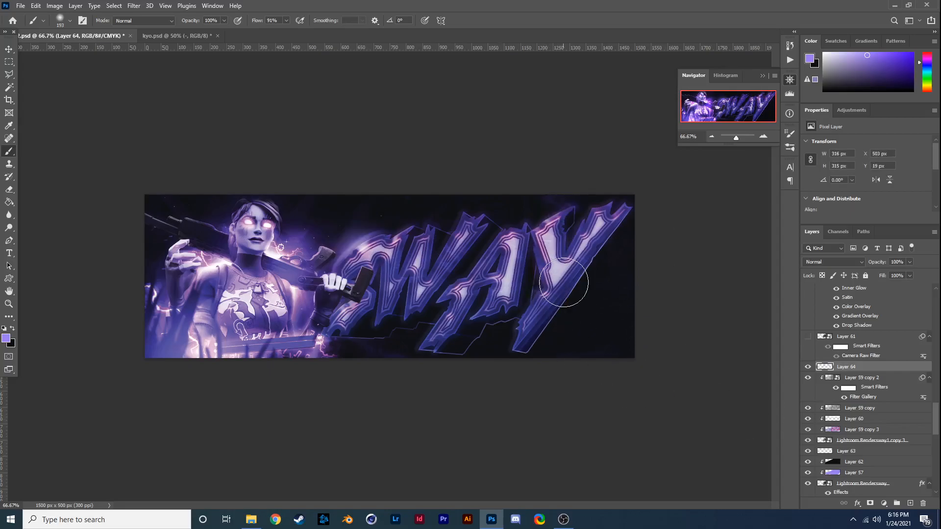
- Paint soft light purple glows over the SWAY letters on Layer 64 and change the layer's blend mode
click(544, 283)
click(596, 217)
click(477, 305)
click(460, 336)
click(493, 244)
click(385, 302)
click(833, 262)
click(830, 361)
- Try a duplicate of the purple glow layer with other blend modes and delete the copy
key(ctrl+j)
click(833, 262)
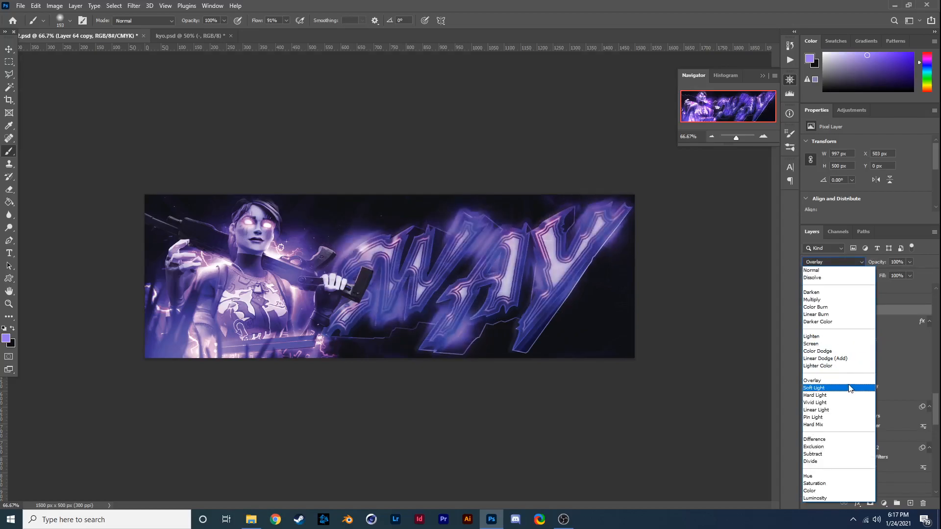
click(834, 380)
click(807, 311)
key(Delete)
- Add a new layer above Layer 61 copy and choose a darker purple as the foreground colour
click(910, 503)
click(559, 268)
click(6, 338)
click(688, 365)
key(Return)
- Brush the darker purple over the light faces of the SWAY letters with a small soft brush
drag(544, 235, 566, 281)
key(ctrl+z)
key(ctrl+z)
mouse_move(545, 237)
mouse_down()
mouse_move(566, 260)
mouse_move(599, 221)
mouse_up()
drag(506, 293, 513, 244)
drag(435, 251, 354, 260)
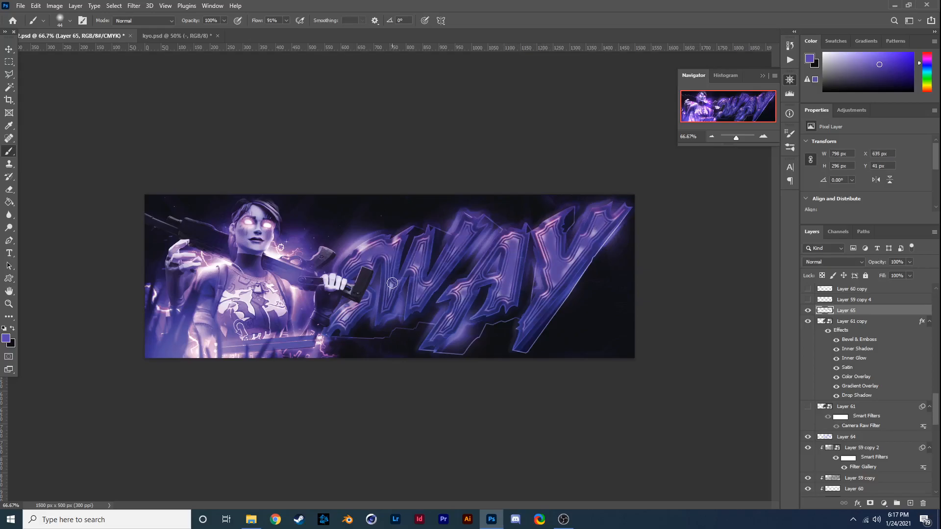
- Try Color Dodge on Layer 65 and set its blend mode to Overlay
click(830, 261)
click(833, 353)
key(ctrl+minus)
click(829, 262)
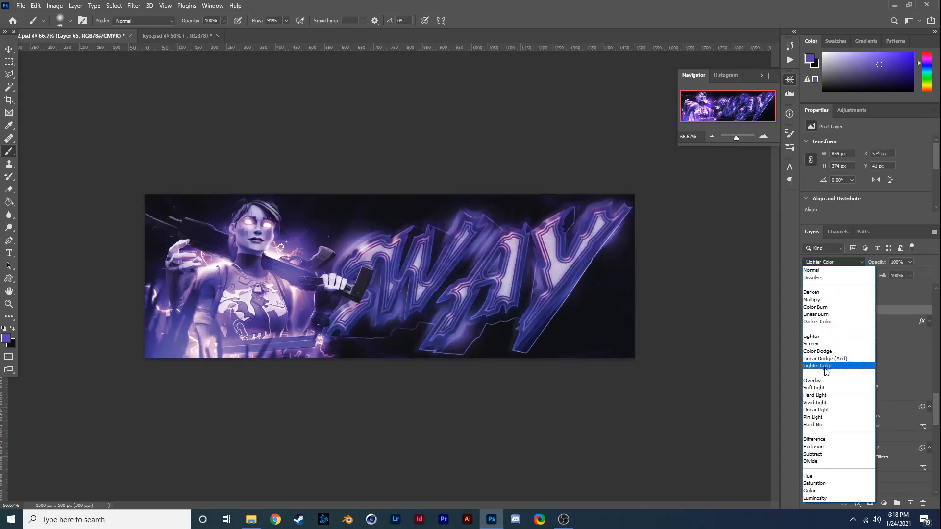
click(823, 380)
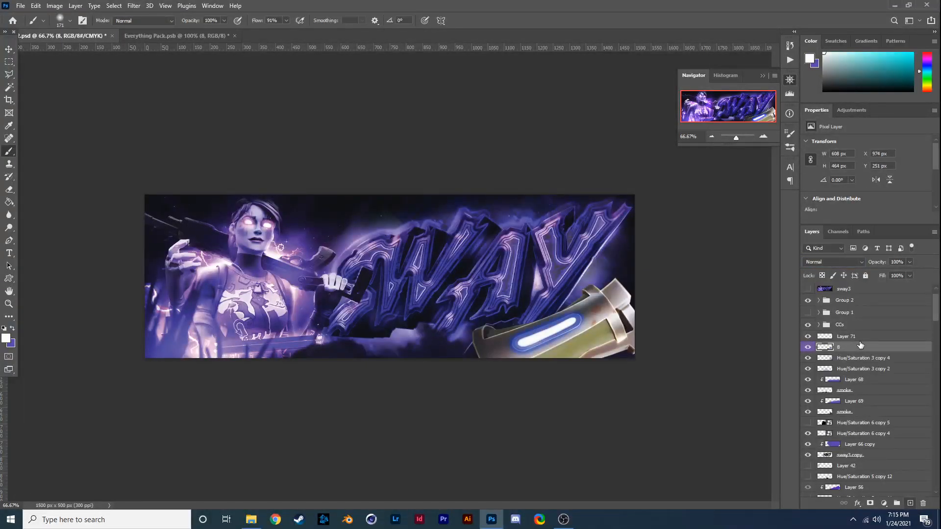
- Clip Layer 72 to layer 8 and paint purple over the metal cylinder on it, blended in Overlay mode
click(859, 341)
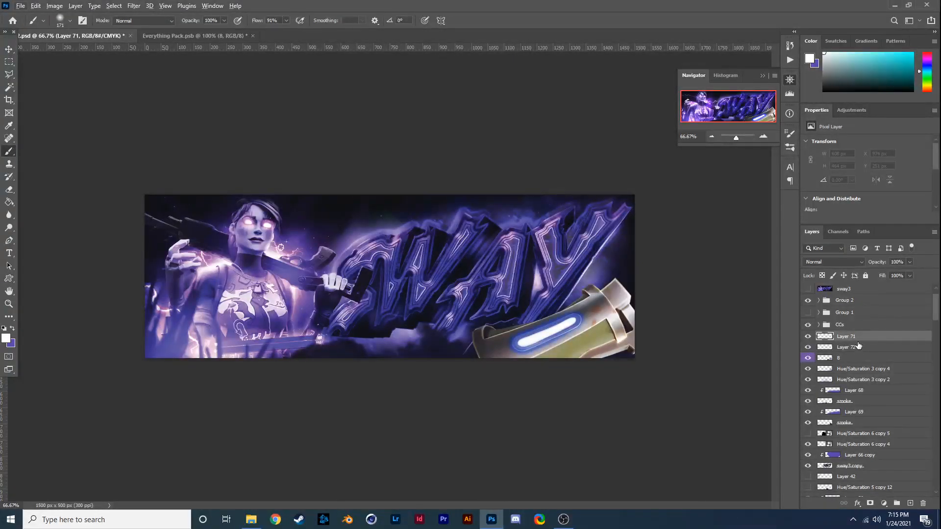
click(856, 348)
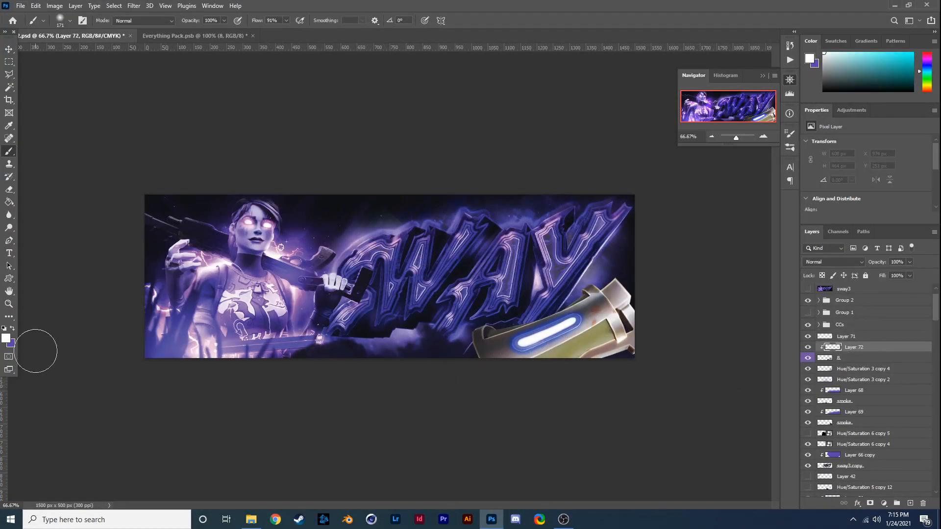
click(12, 328)
mouse_move(499, 343)
mouse_down()
mouse_move(653, 288)
mouse_move(633, 280)
mouse_up()
key(ctrl+z)
mouse_move(456, 336)
mouse_down()
mouse_move(666, 267)
mouse_move(588, 284)
mouse_up()
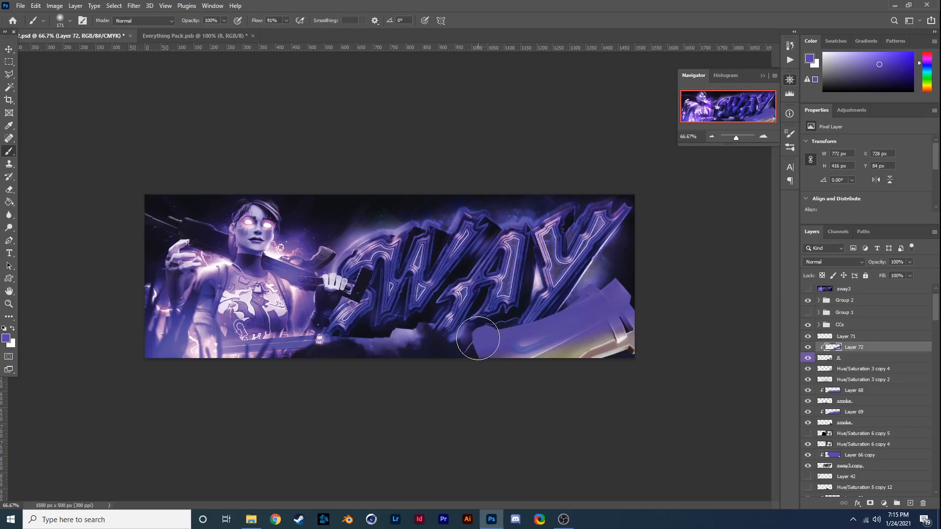
click(815, 264)
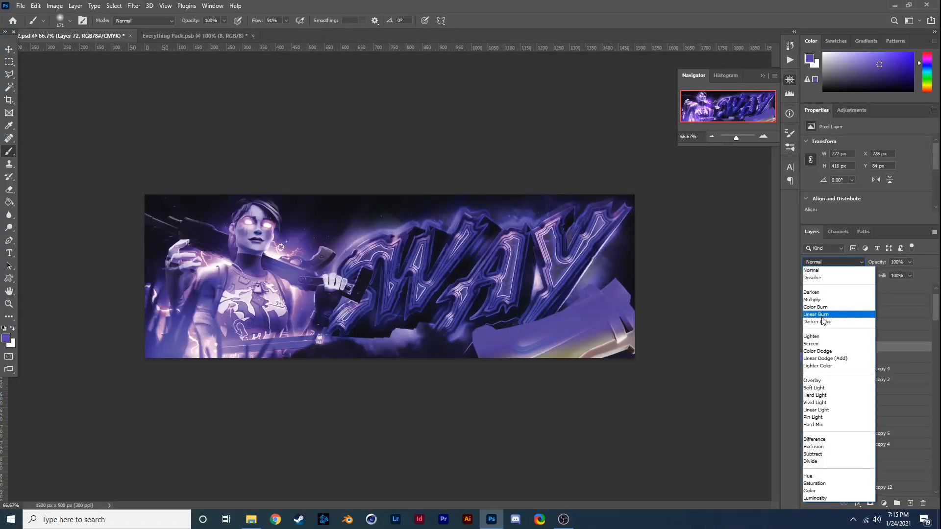
click(838, 382)
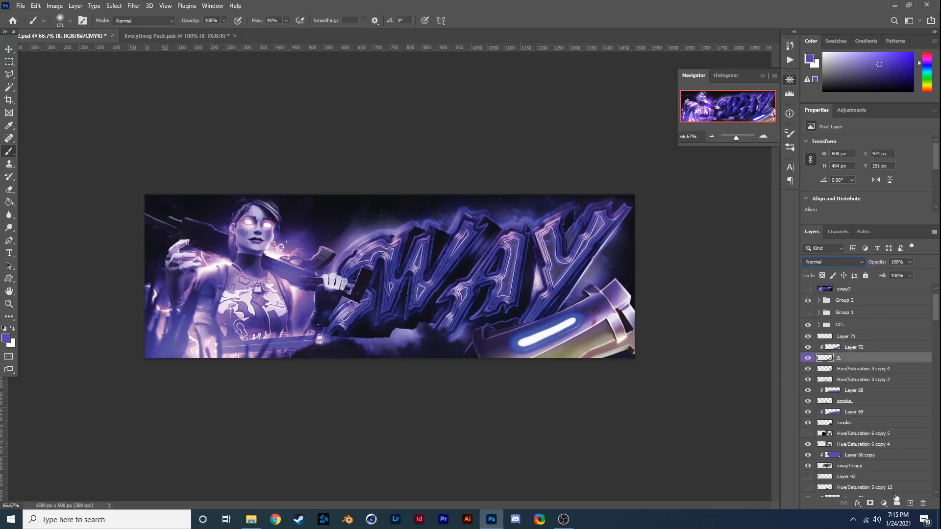
- Add a clipped layer directly above layer 8 and paint the whole metal cylinder purple
ctrl+click(910, 503)
click(13, 328)
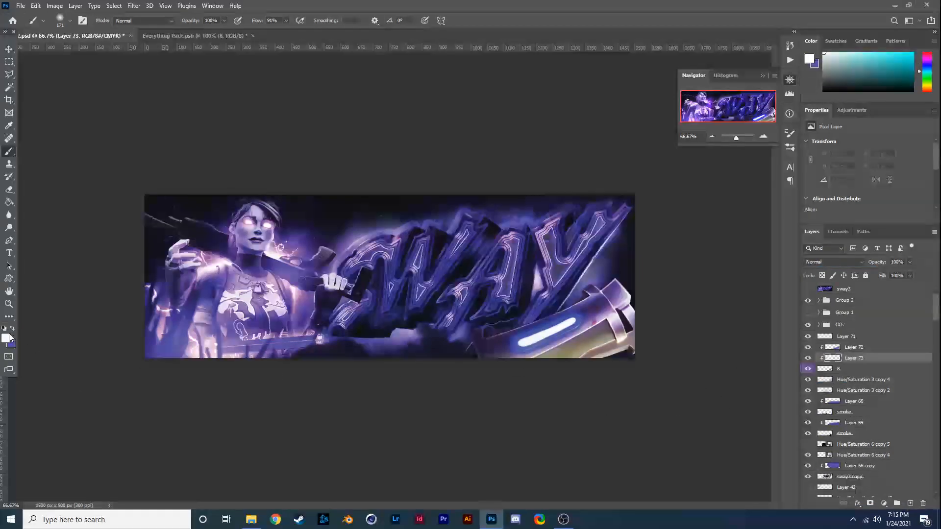
click(6, 338)
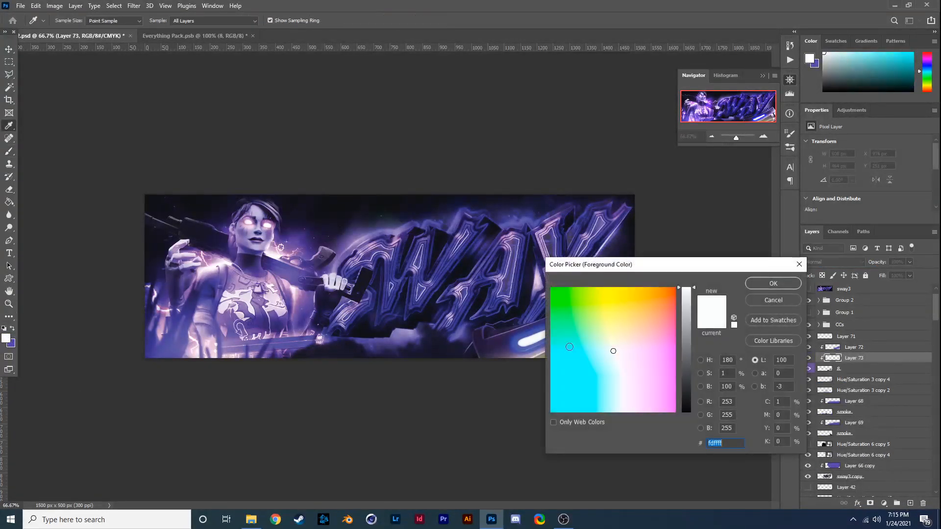
click(759, 288)
key(x)
mouse_move(647, 315)
mouse_down()
mouse_move(518, 378)
mouse_move(617, 334)
mouse_move(621, 343)
mouse_move(543, 393)
mouse_up()
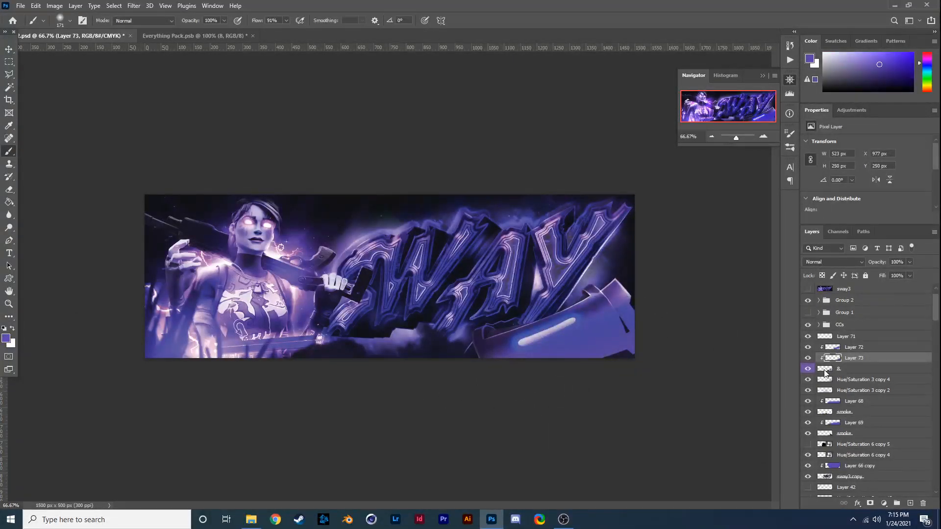
- Compare blend modes for Layer 73 and set it to Hue
click(837, 263)
click(838, 267)
click(838, 263)
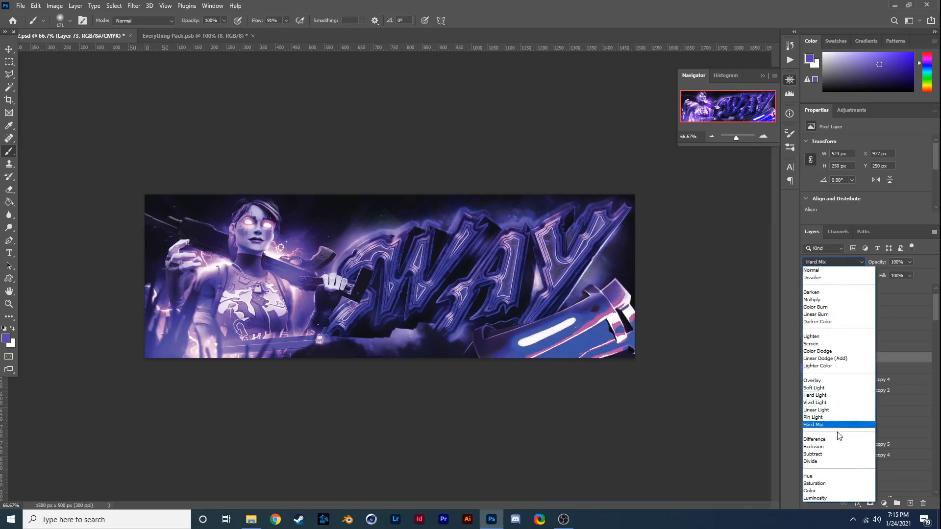
click(842, 478)
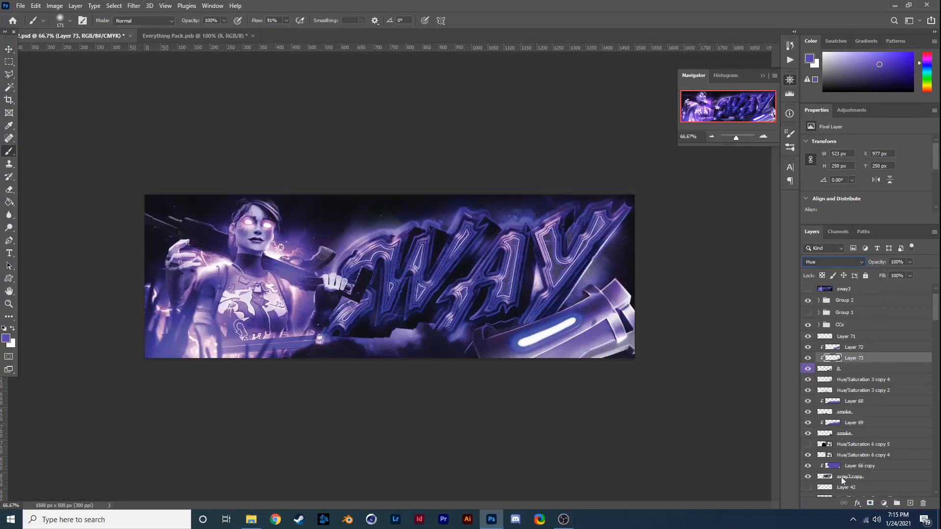
- Paint purple over the cylinder on a new clipped layer above Layer 72, in Hard Mix mode at 38% opacity
click(909, 503)
drag(852, 359, 859, 350)
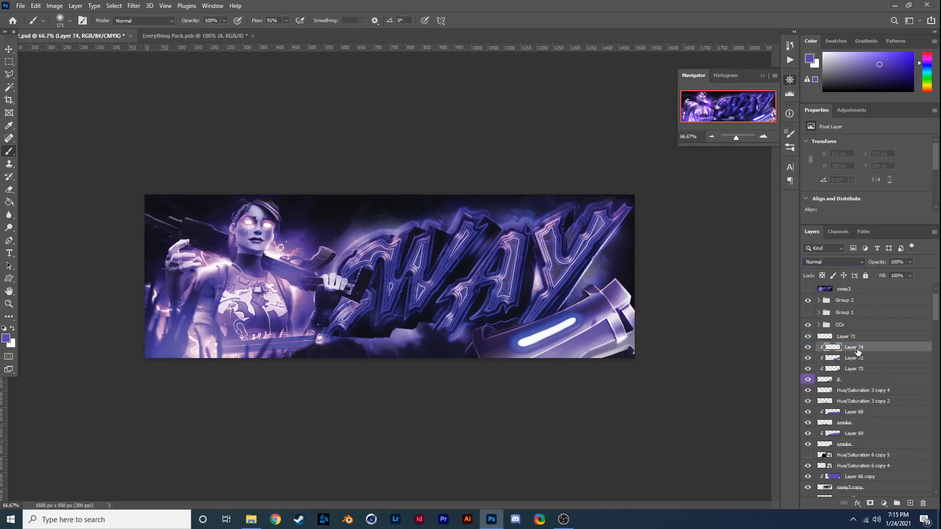
drag(509, 380, 679, 316)
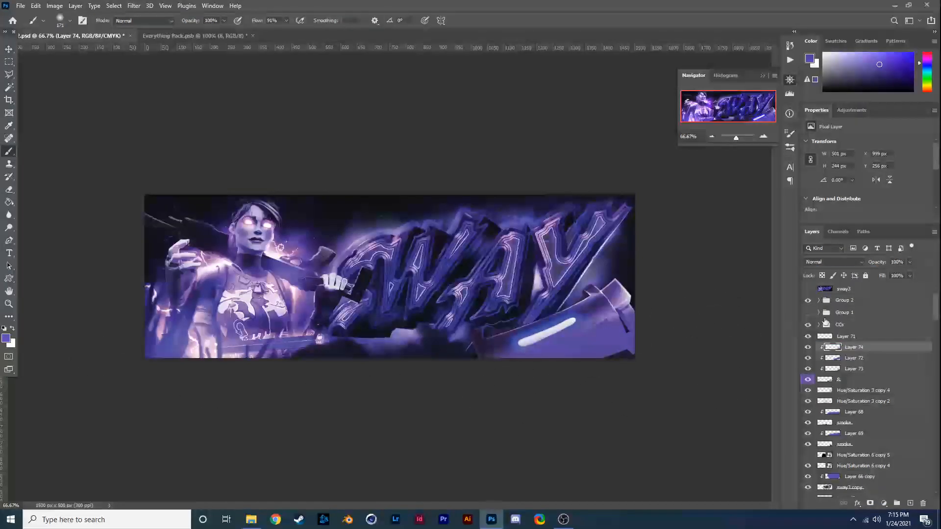
click(836, 263)
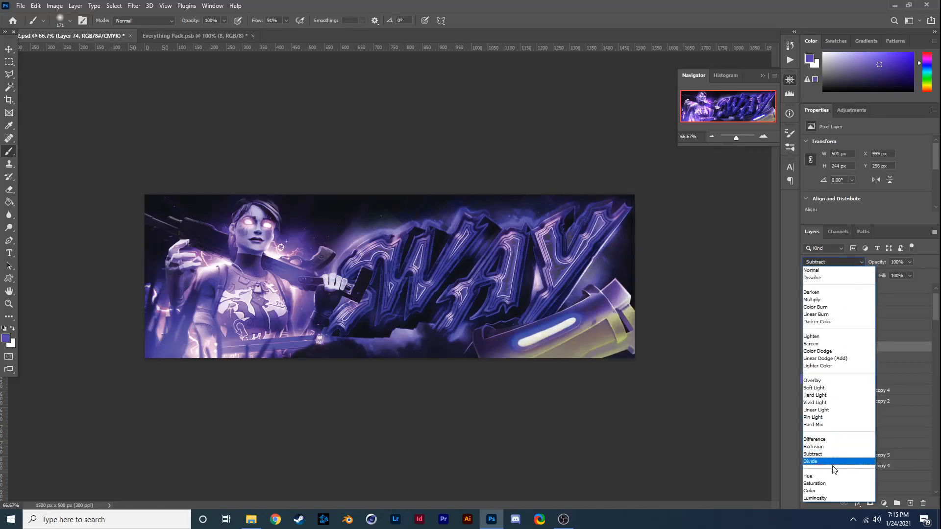
click(833, 424)
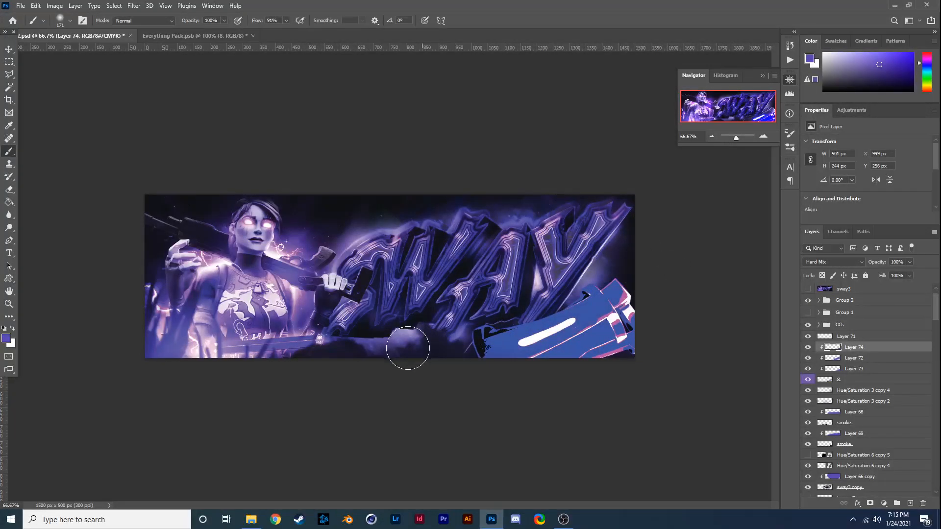
mouse_move(620, 328)
mouse_down()
mouse_move(609, 299)
mouse_move(645, 279)
mouse_up()
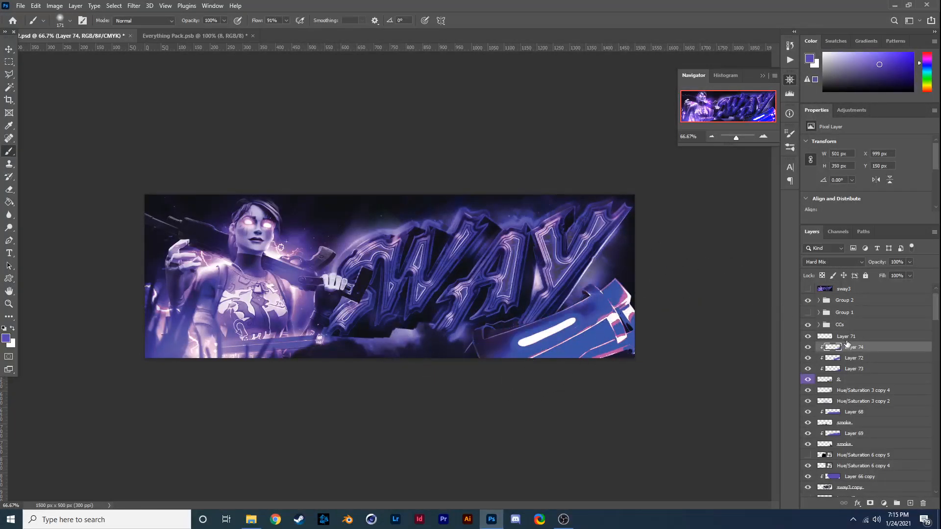
drag(884, 273, 882, 272)
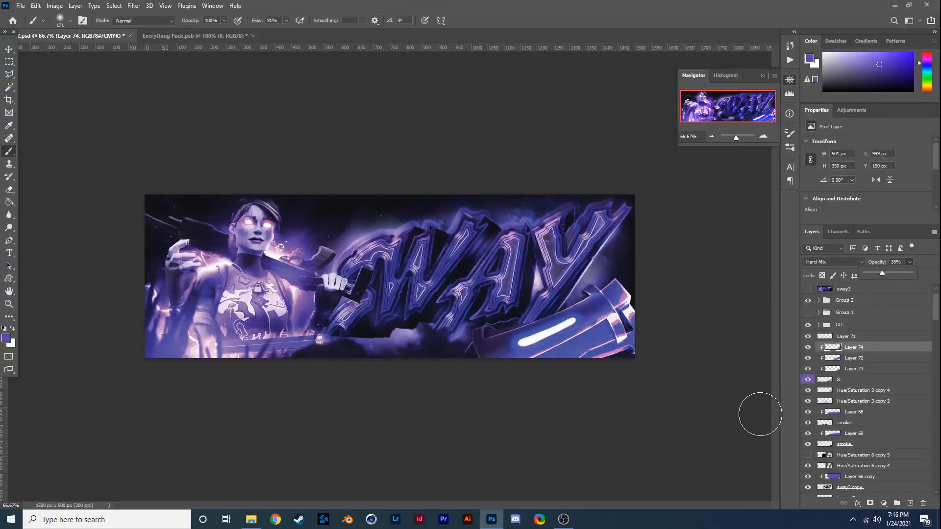
- Paint white highlights on the cylinder on a new clipped layer in Soft Light mode, comparing the result with the layer hidden
click(909, 504)
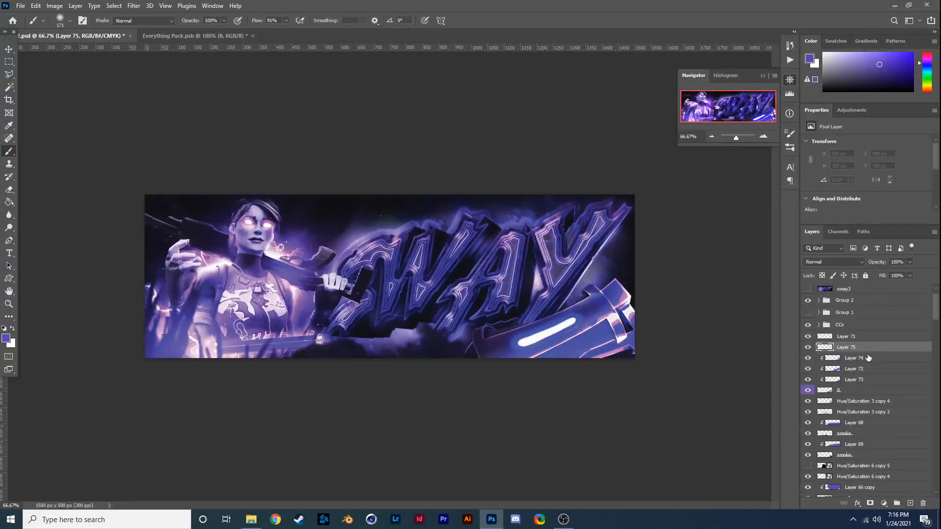
click(12, 328)
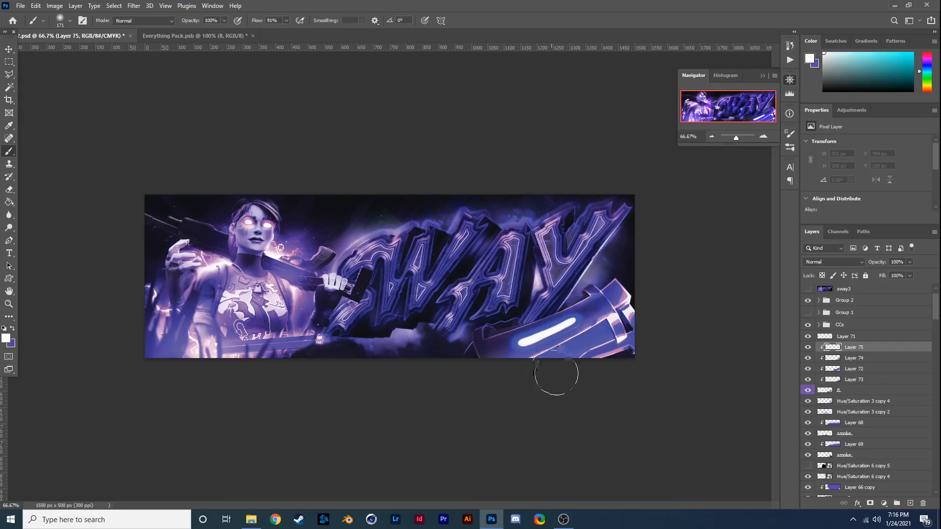
click(833, 262)
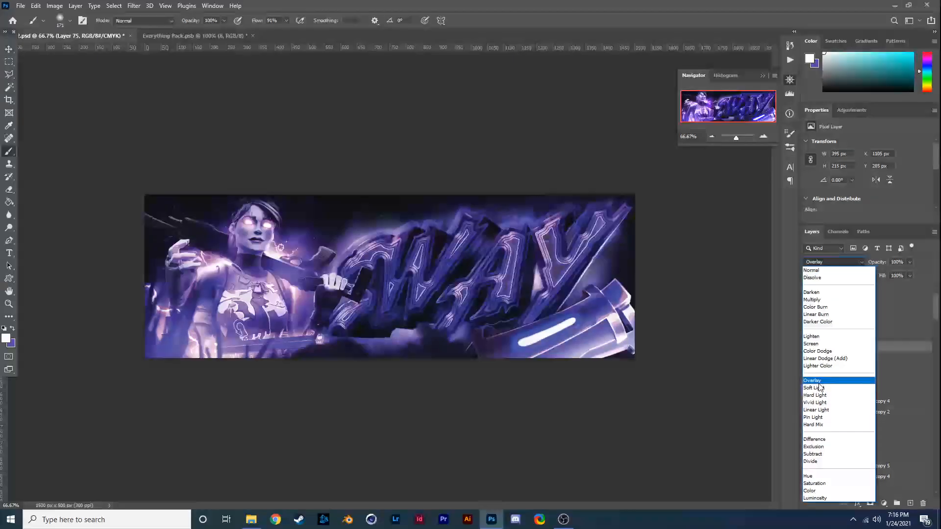
click(815, 387)
click(806, 348)
click(808, 349)
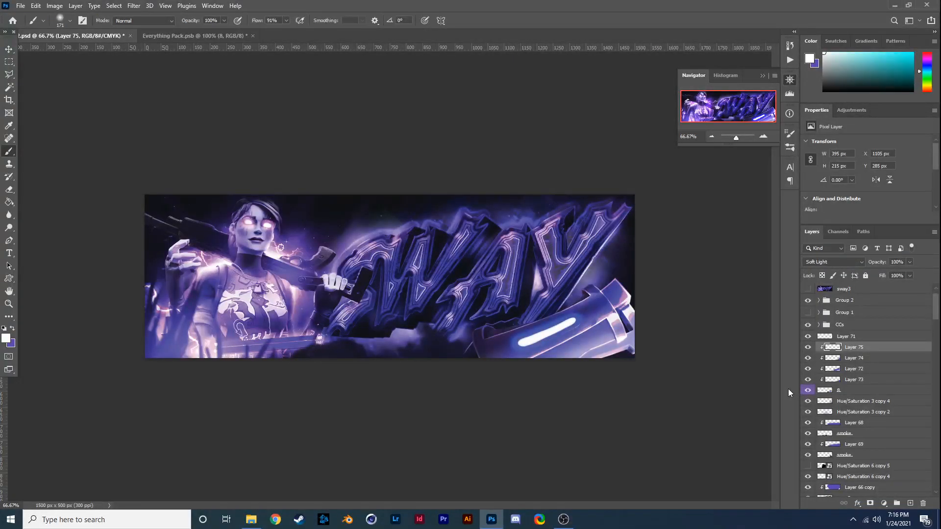
- Apply a Motion Blur to layer 8, the metal cylinder, with a steep diagonal angle and a distance of 41 pixels
click(838, 391)
click(133, 5)
mouse_move(230, 131)
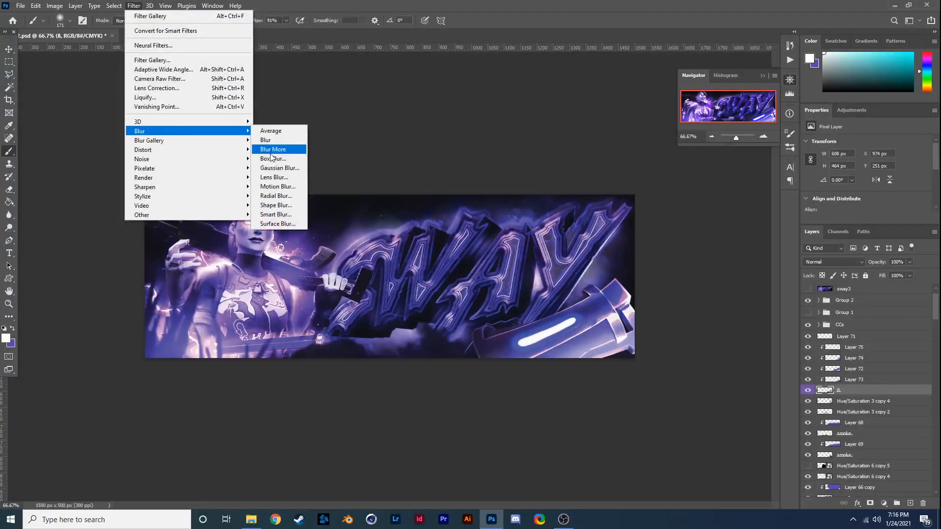
click(284, 187)
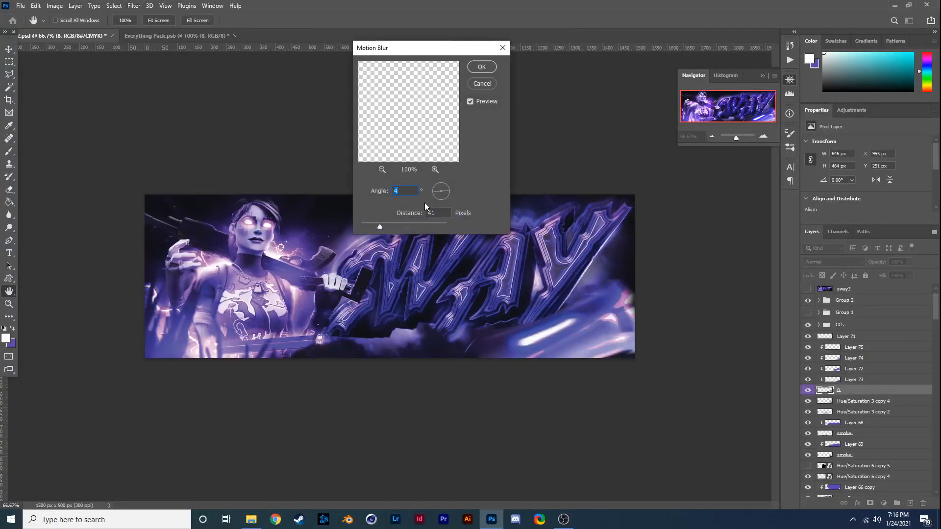
click(447, 202)
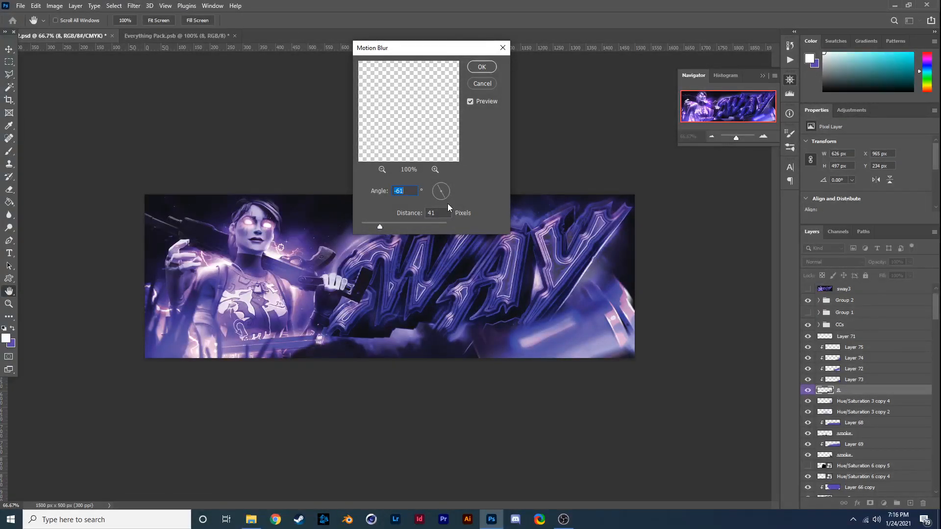
drag(444, 194, 449, 202)
click(482, 66)
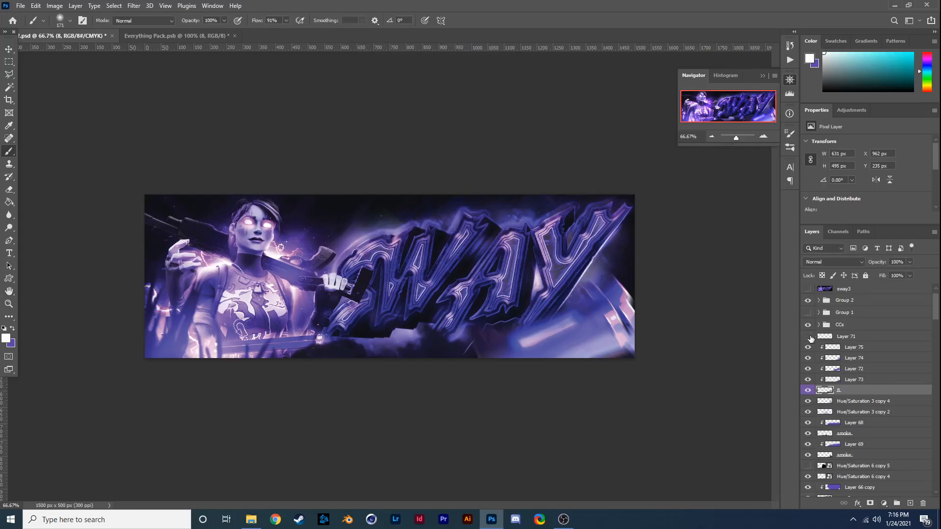
- Clip Layer 71 to the blurred cylinder, paint purple over it in Hue mode, and compare the result with the layer hidden
click(845, 336)
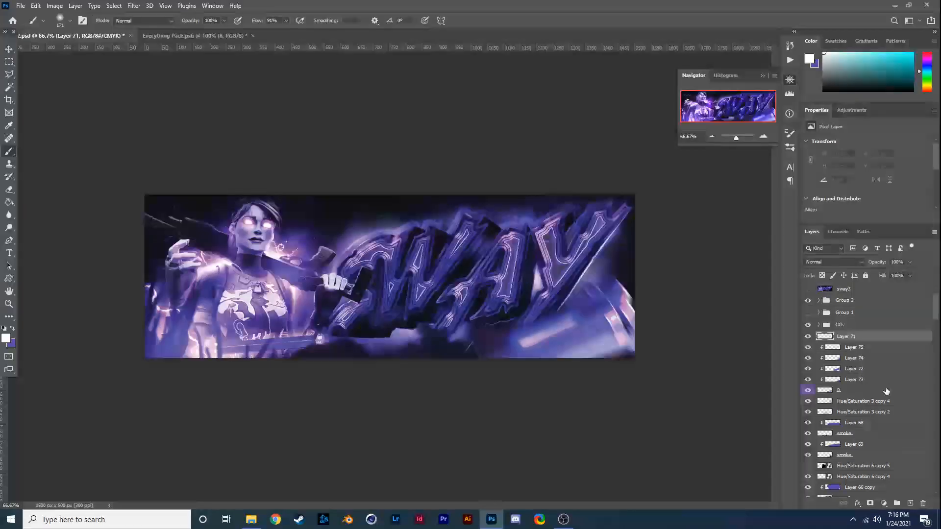
click(13, 329)
mouse_move(469, 357)
mouse_down()
mouse_move(528, 309)
mouse_move(639, 259)
mouse_move(550, 291)
mouse_up()
click(839, 262)
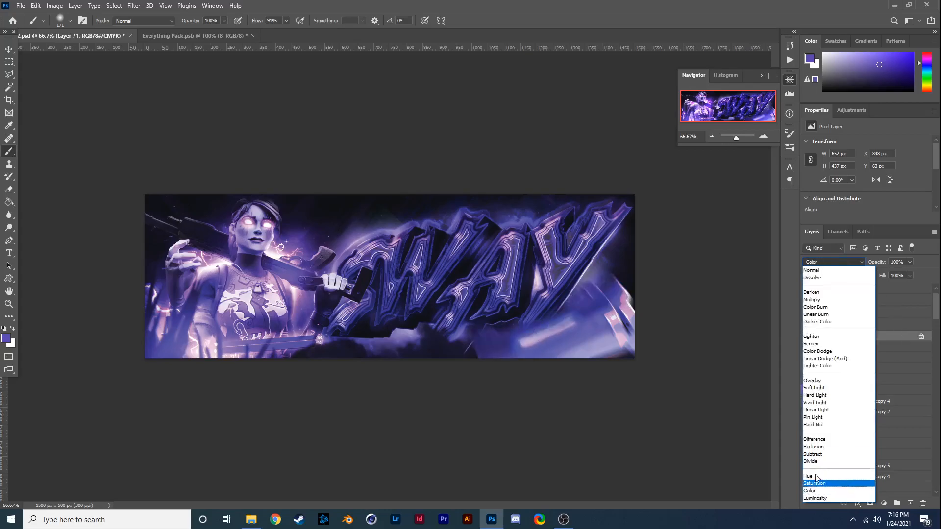
click(808, 475)
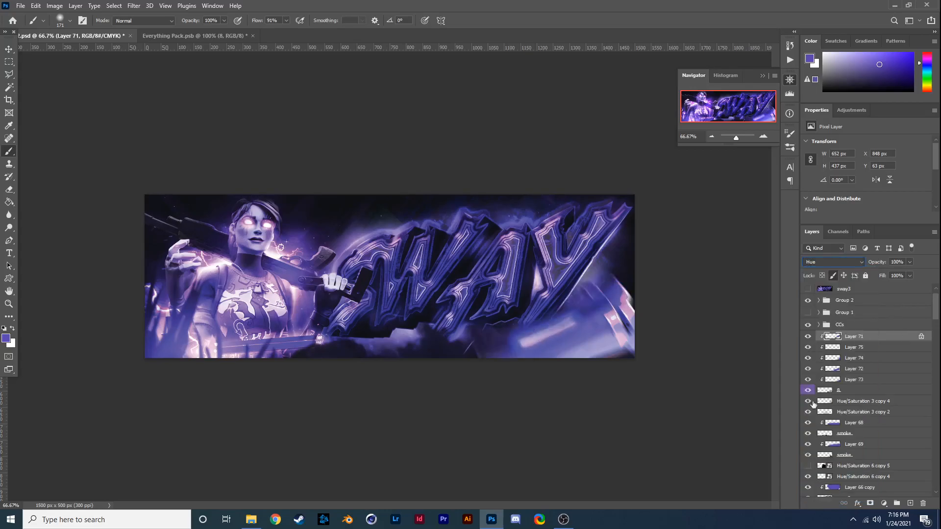
click(808, 337)
click(807, 338)
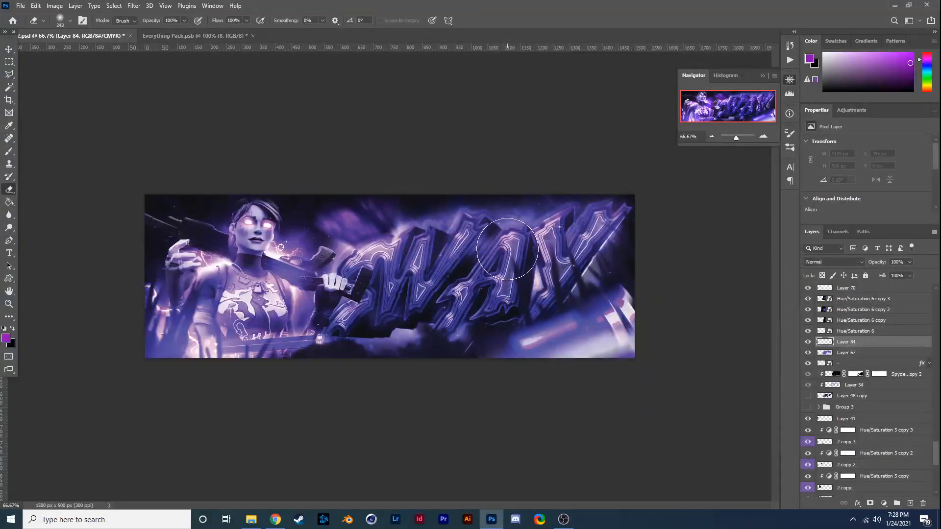
- Paint a purple glow behind the SWAY lettering on Layer 84 and set the layer to Linear Dodge (Add) at 75% opacity
key(b)
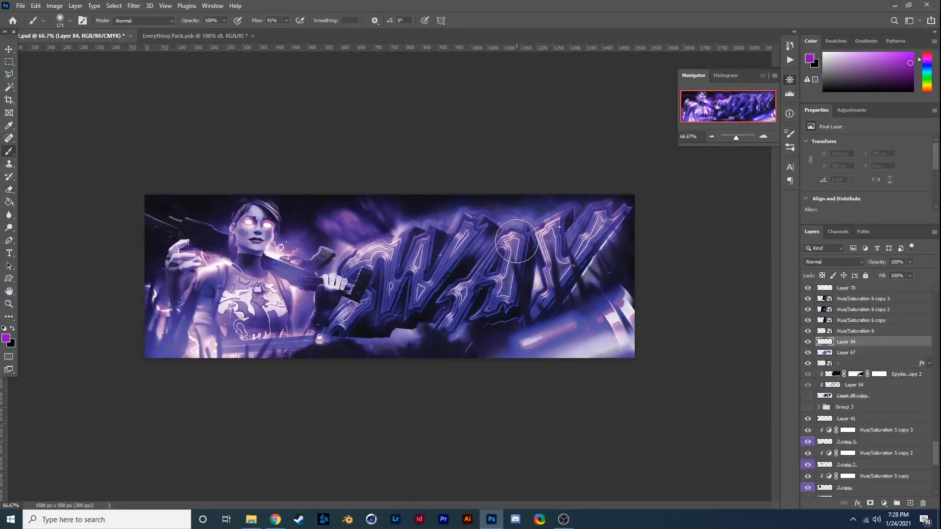
mouse_move(531, 302)
mouse_down()
mouse_move(569, 316)
mouse_move(416, 258)
mouse_move(435, 226)
mouse_move(404, 331)
mouse_up()
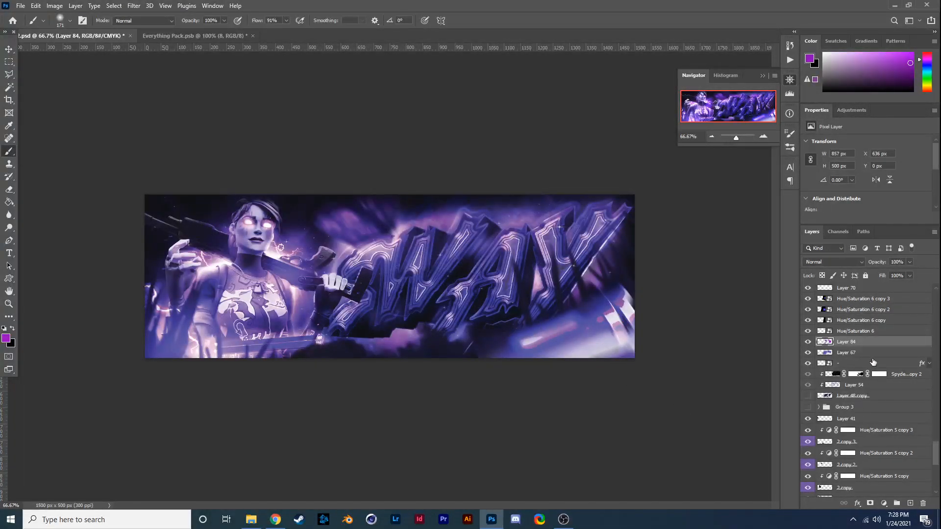
click(851, 264)
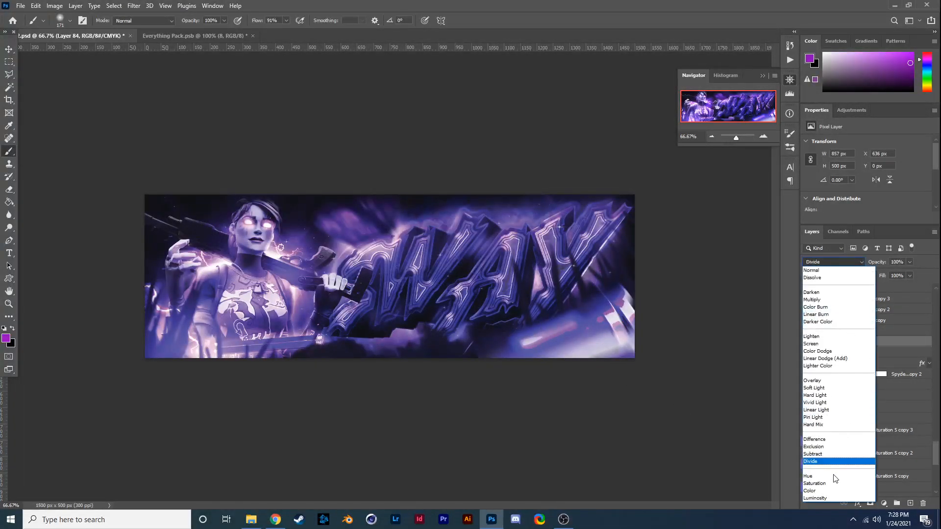
click(837, 359)
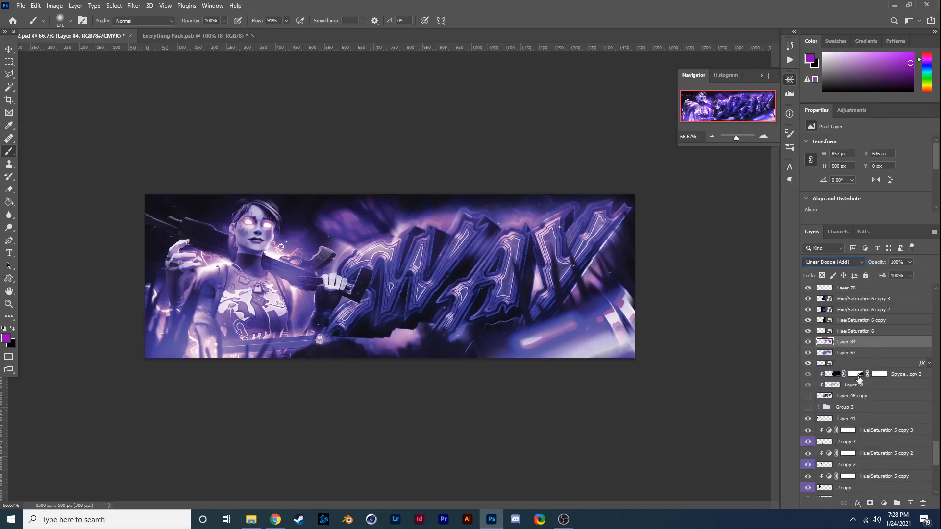
click(909, 276)
key(e)
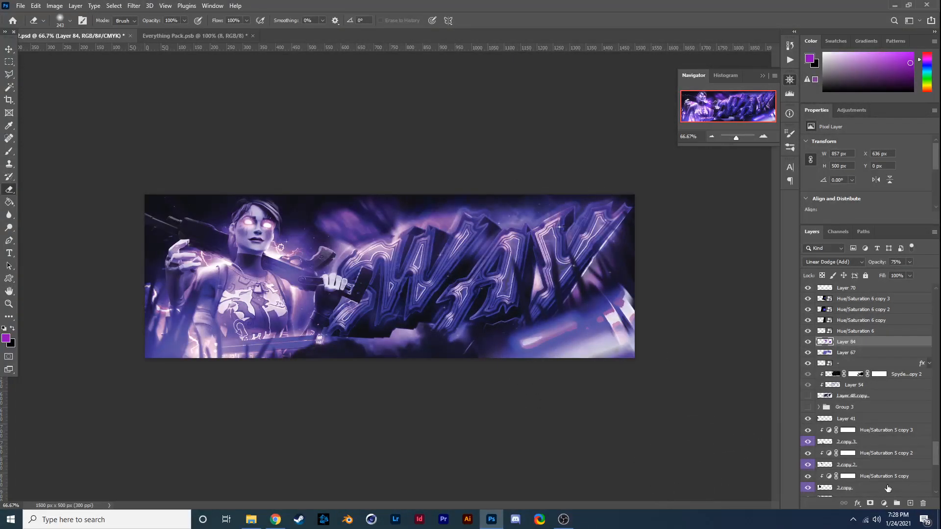
- Add a new empty layer directly above Layer 84
click(910, 504)
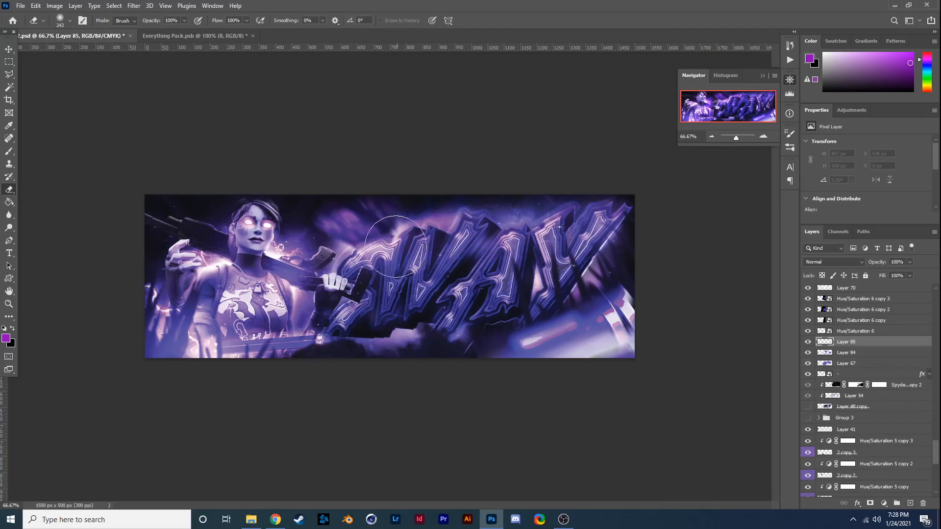